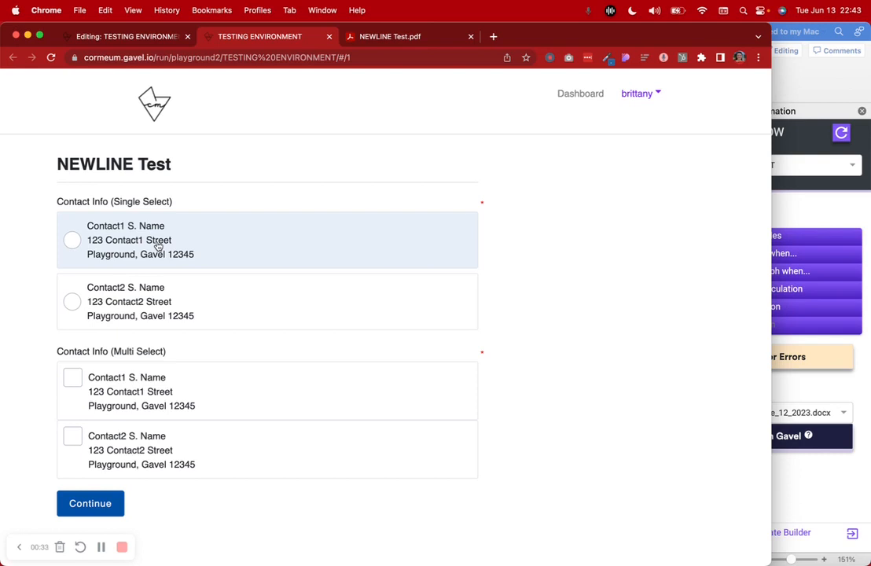
Compare the NEWLINE Test PDF with the interview preview, then switch to the TESTING ENVIRONMENT editor
left_click(369, 39)
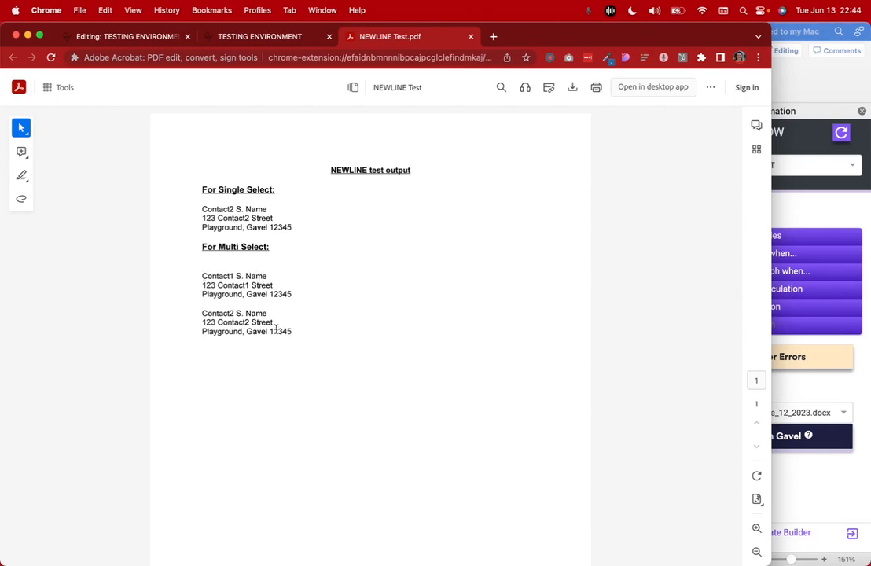
left_click(274, 44)
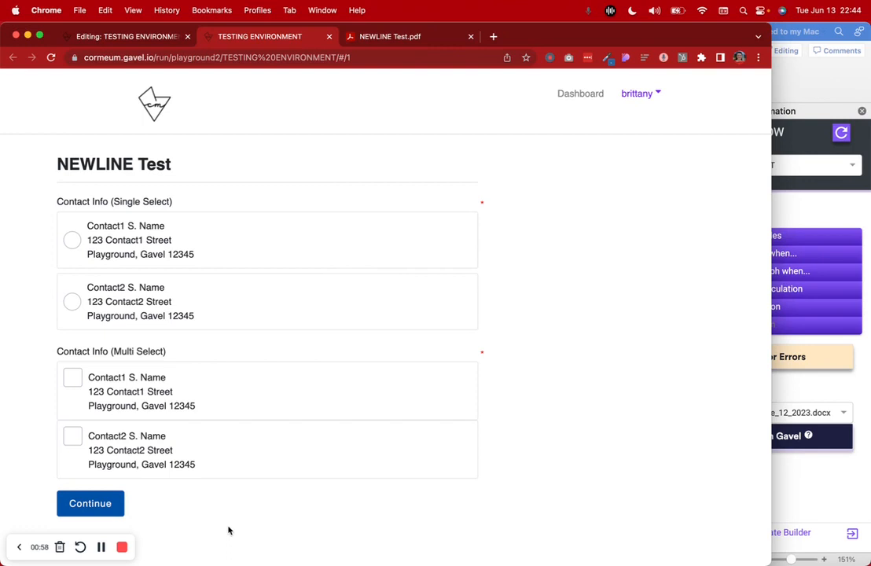
left_click(122, 33)
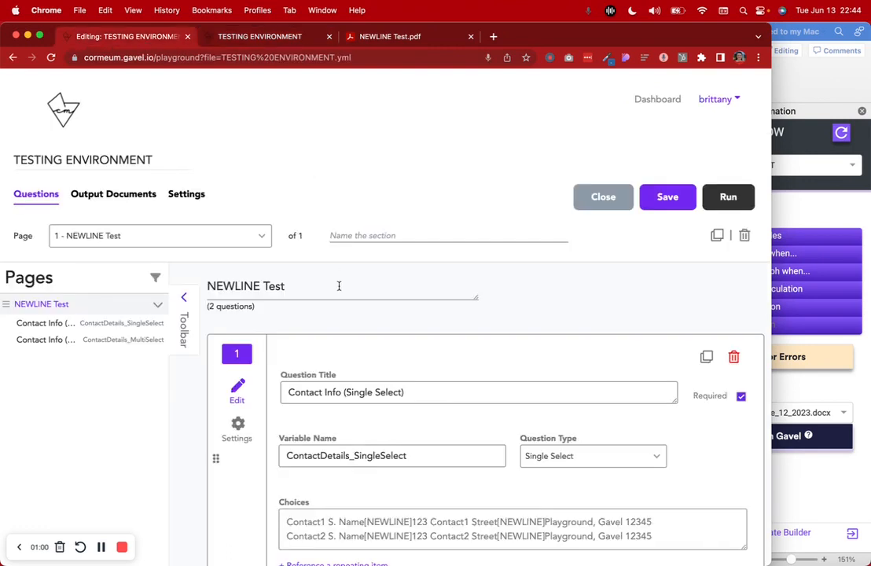
scroll(339, 286, "down", 5)
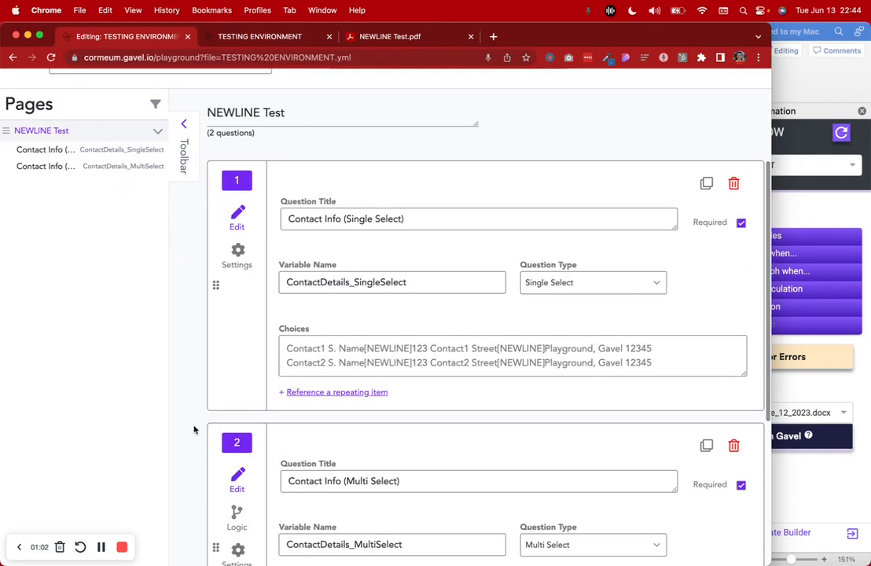
scroll(195, 429, "up", 4)
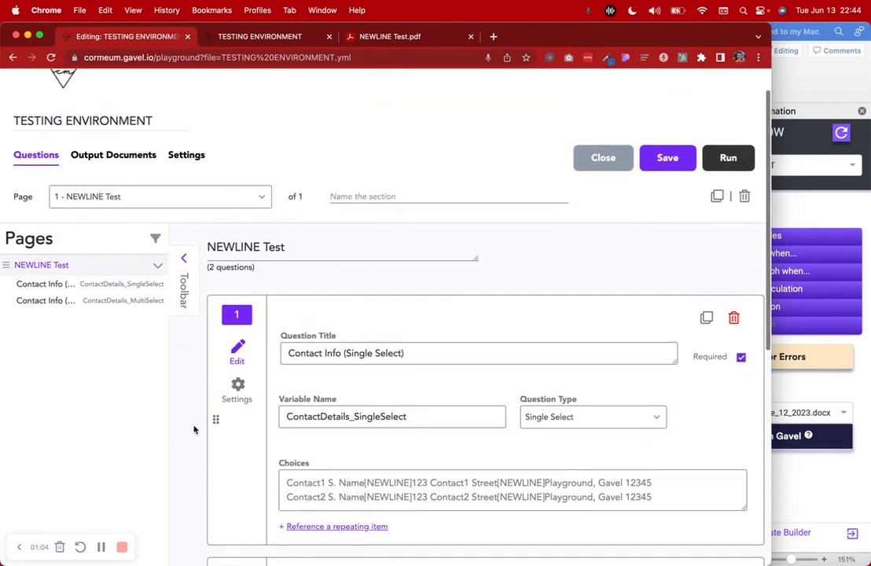
scroll(194, 429, "up", 1)
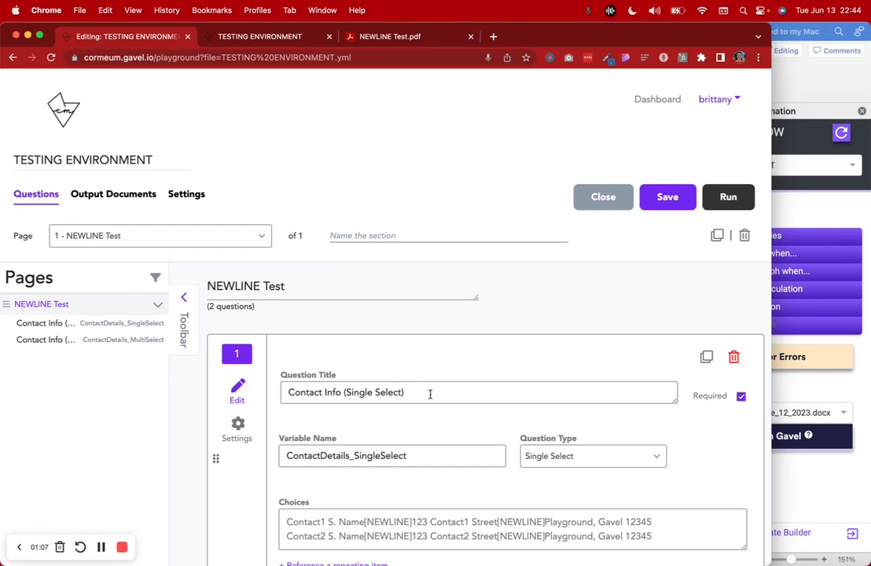
scroll(430, 394, "down", 3)
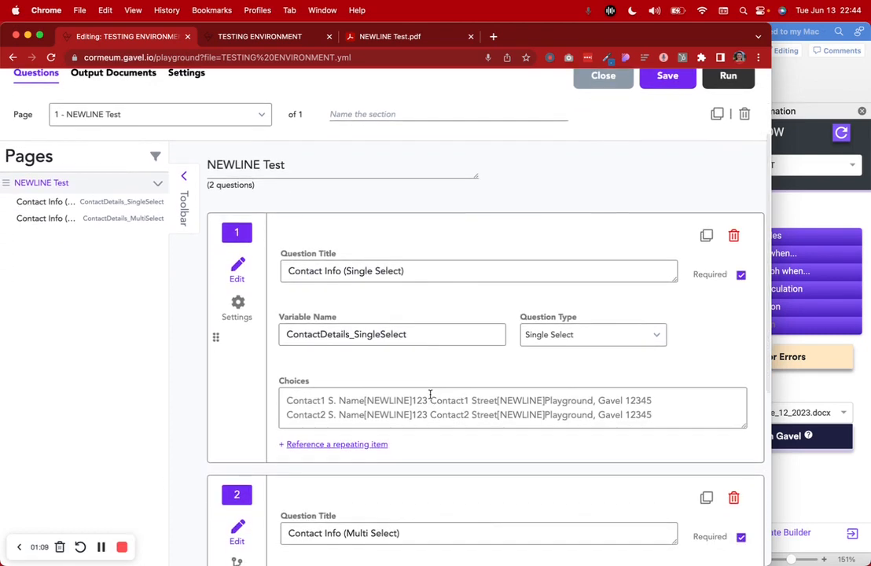
scroll(431, 390, "down", 3)
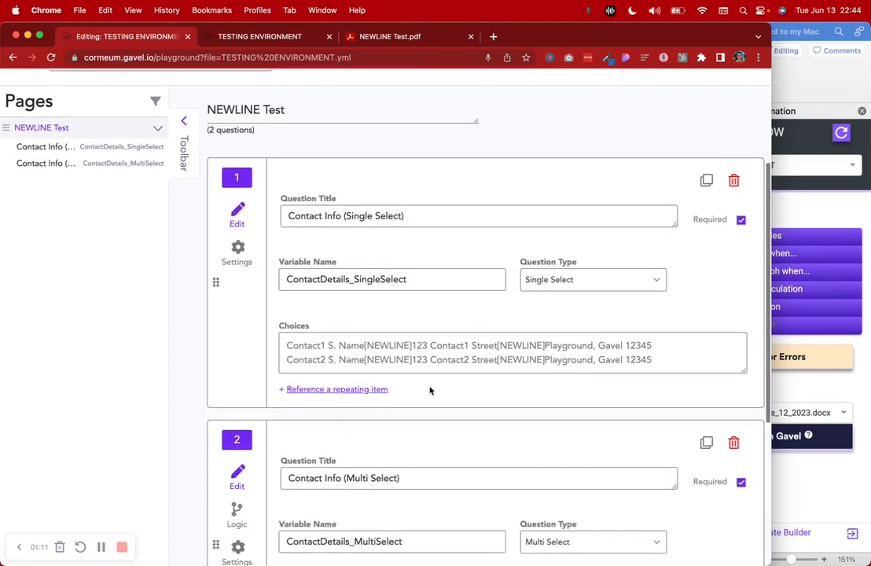
scroll(430, 391, "down", 2)
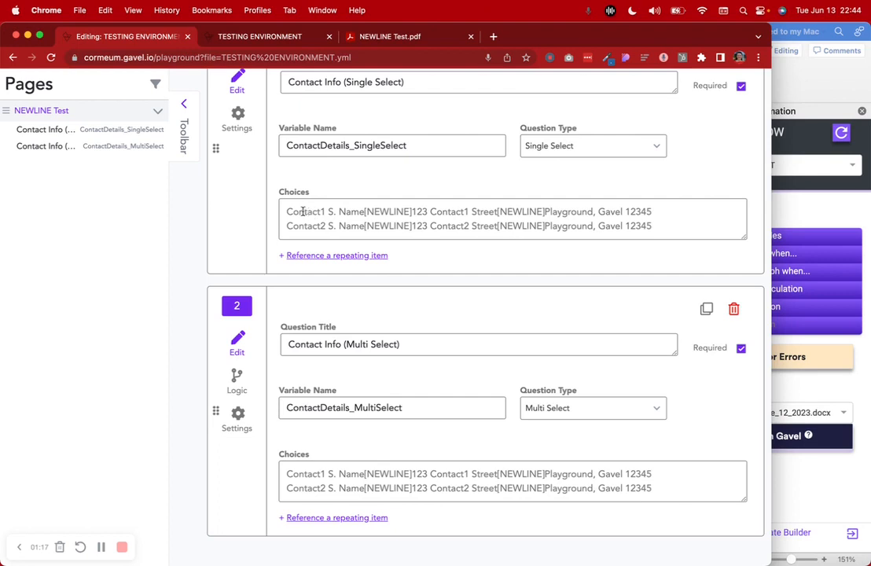
left_click_drag(286, 211, 681, 215)
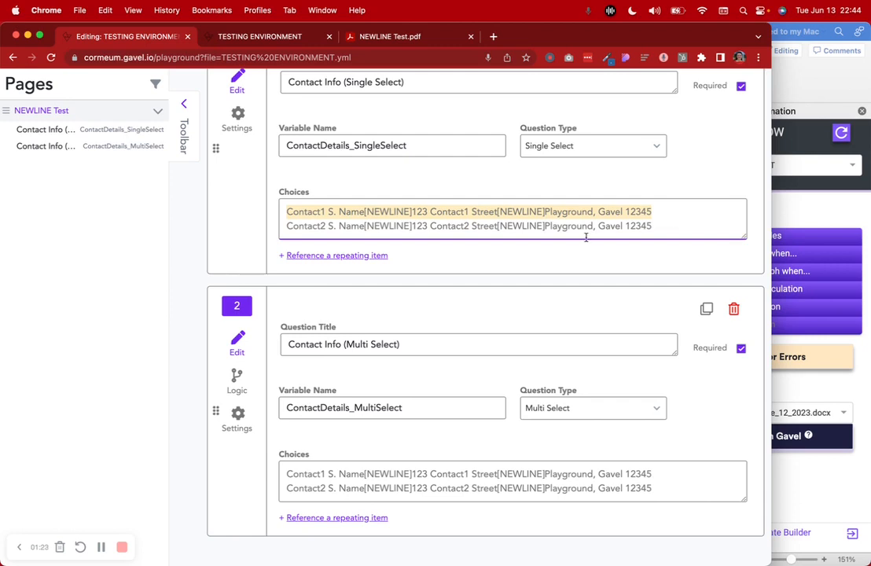
left_click(224, 37)
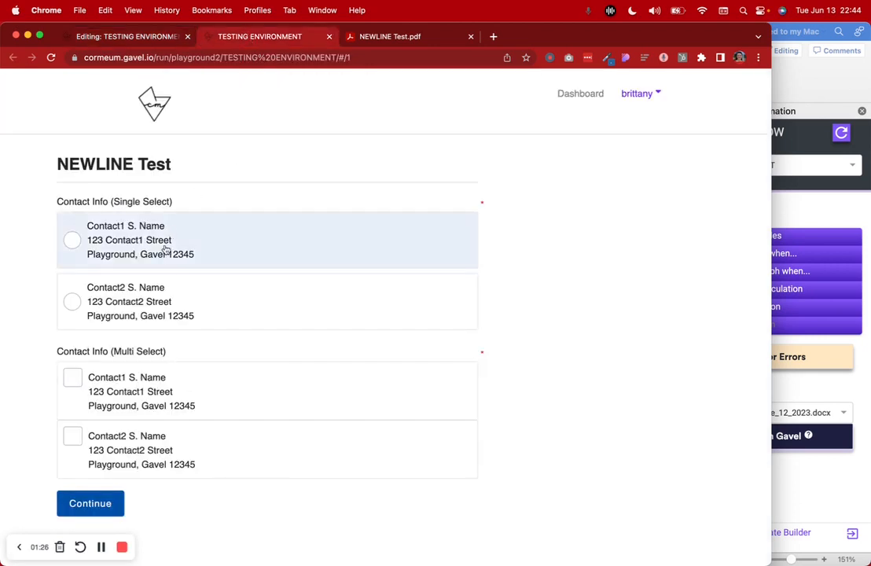
left_click(150, 43)
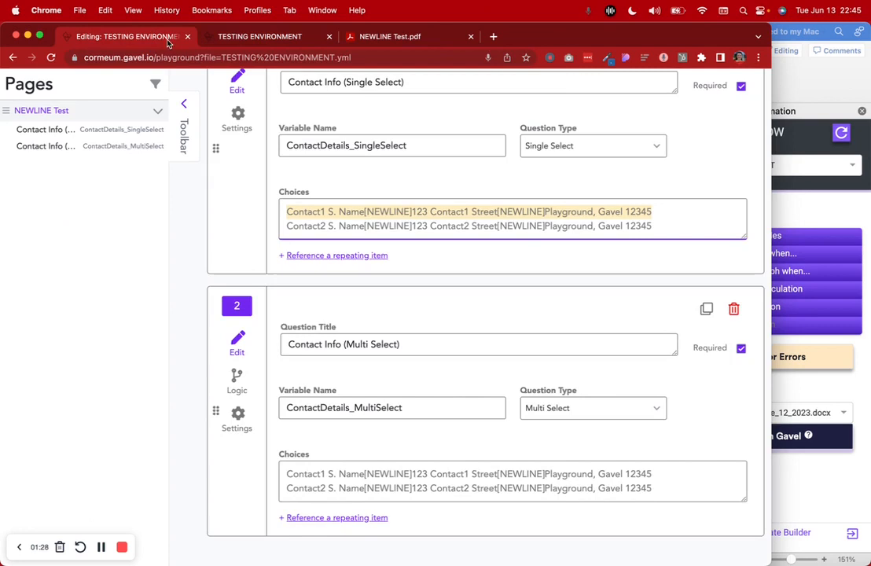
left_click(357, 209)
Highlight Contact1's name, the [NEWLINE] marker after it, and the street line in Choices
scroll(370, 207, "up", 5)
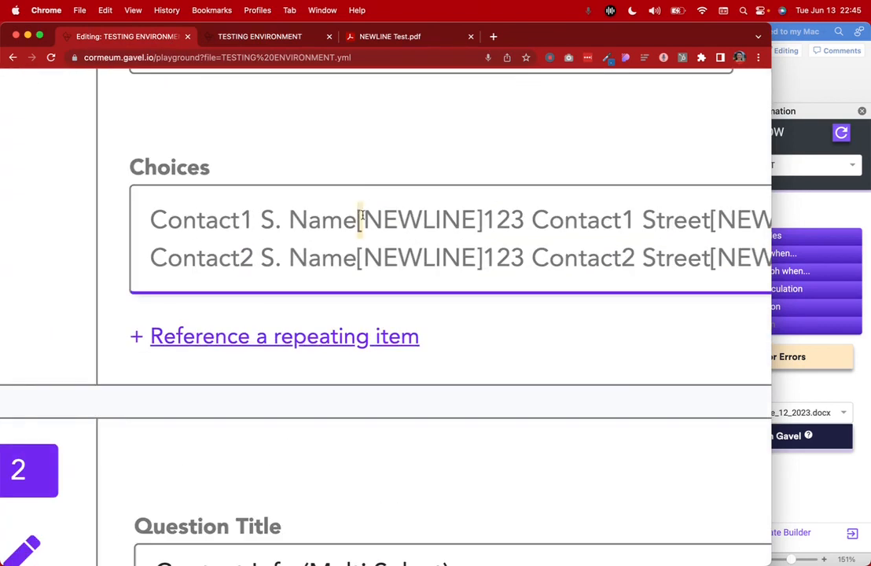
left_click_drag(364, 218, 476, 217)
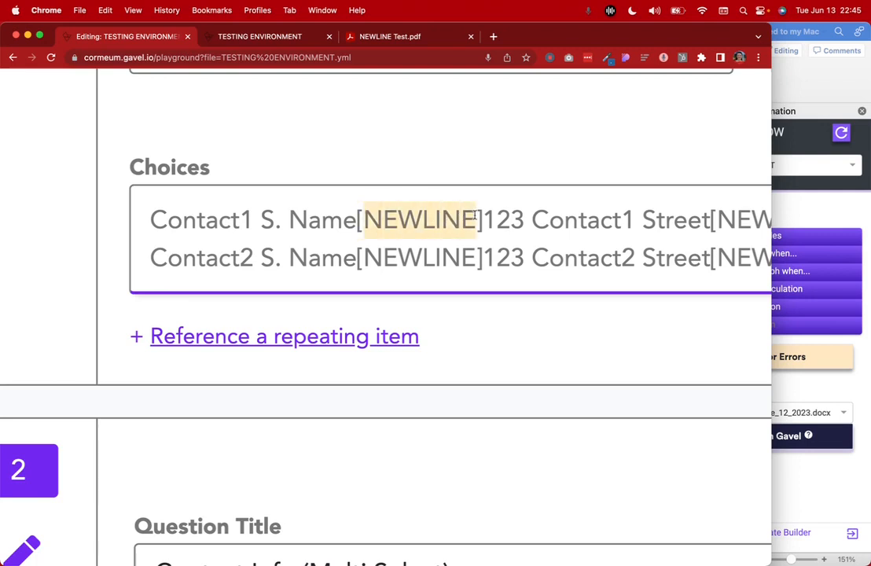
left_click(479, 218)
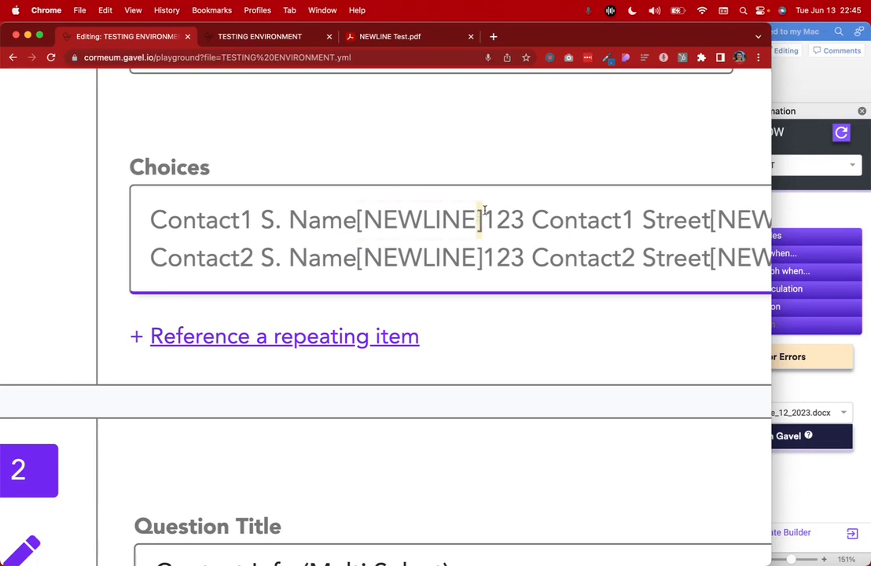
left_click_drag(150, 218, 354, 218)
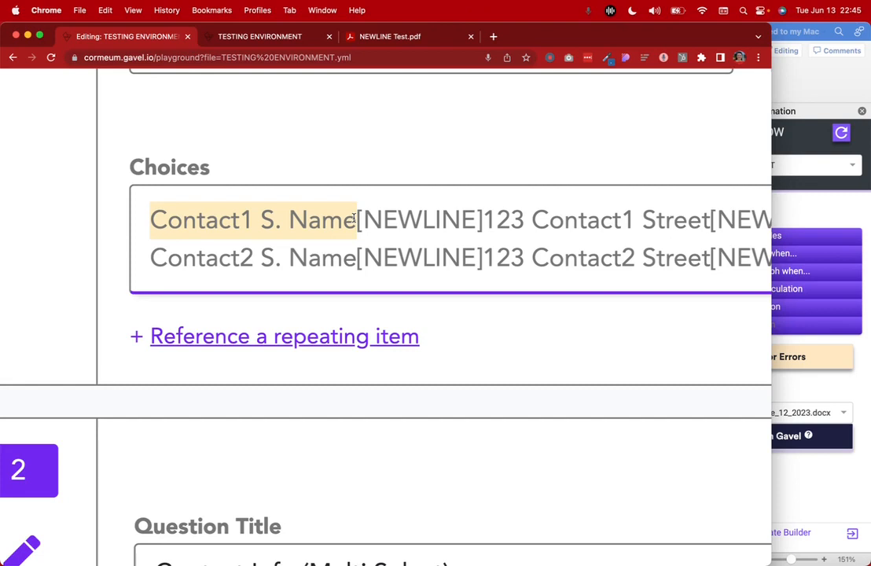
left_click(356, 219)
left_click_drag(356, 218, 483, 216)
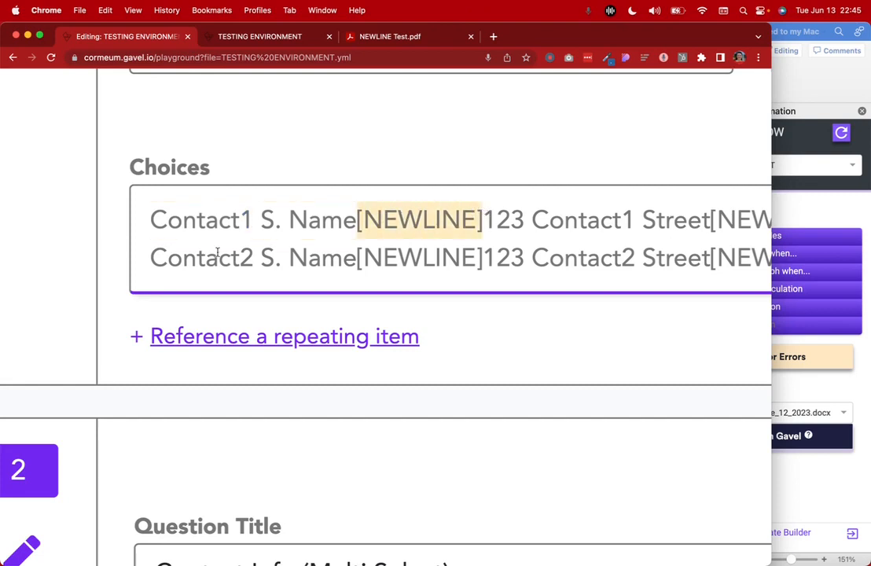
scroll(174, 240, "right", 5)
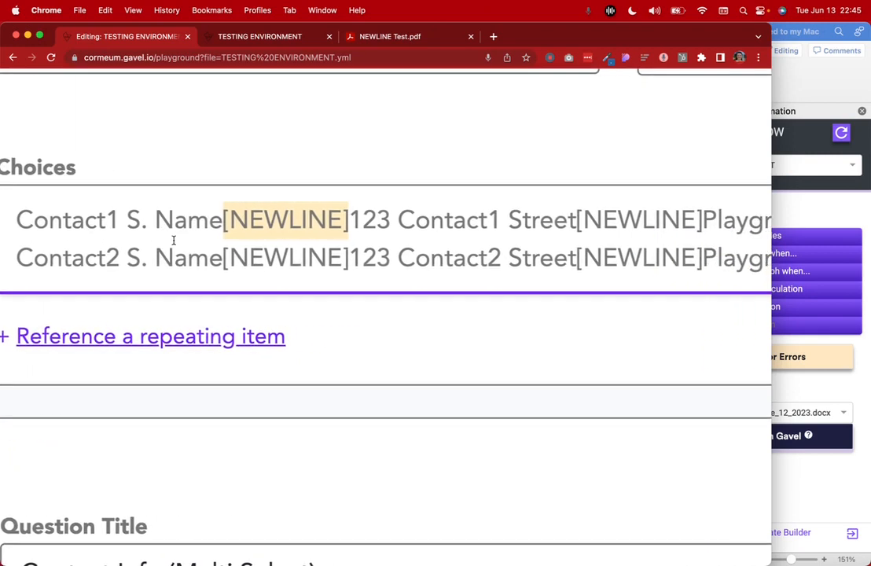
scroll(174, 240, "right", 4)
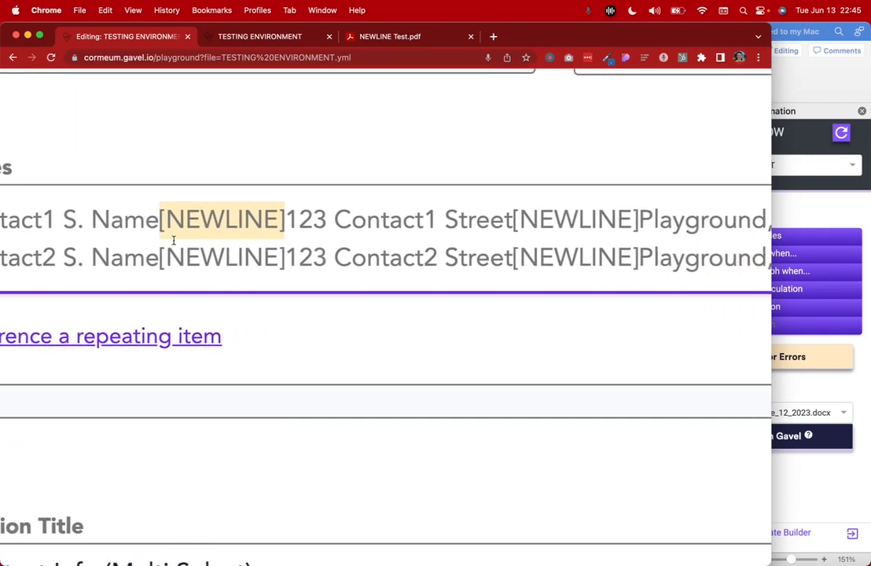
left_click_drag(253, 220, 482, 219)
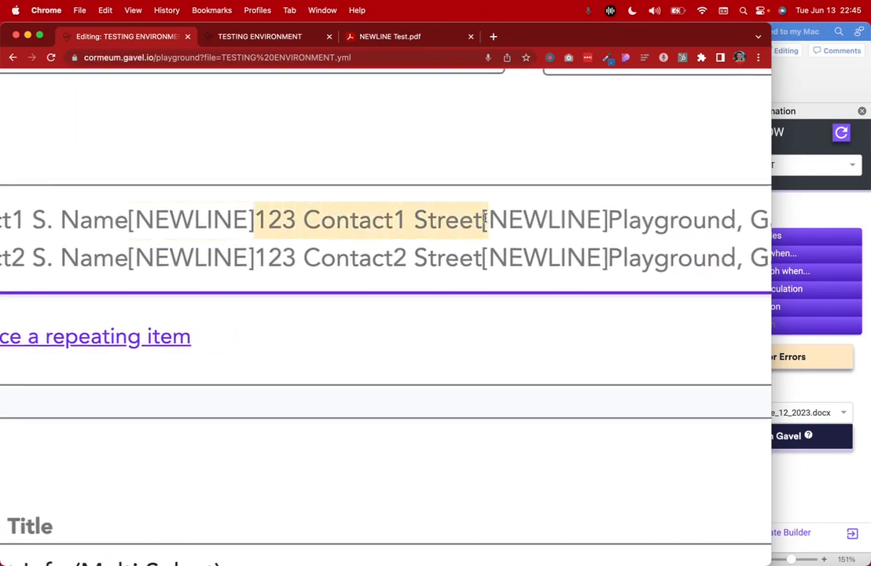
scroll(381, 222, "right", 5)
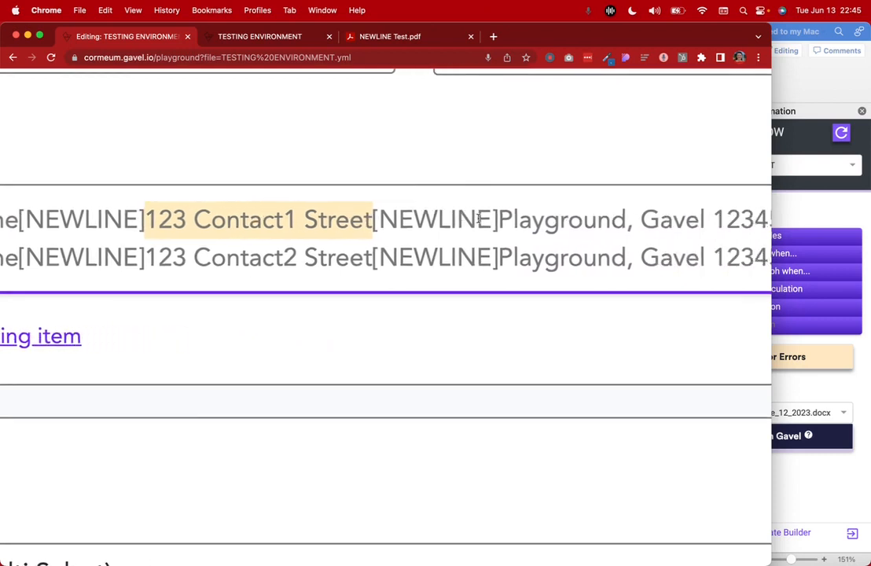
Highlight the [NEWLINE] after the street and the city line, then return to the NEWLINE Test preview
left_click(352, 217)
left_click_drag(352, 218, 476, 220)
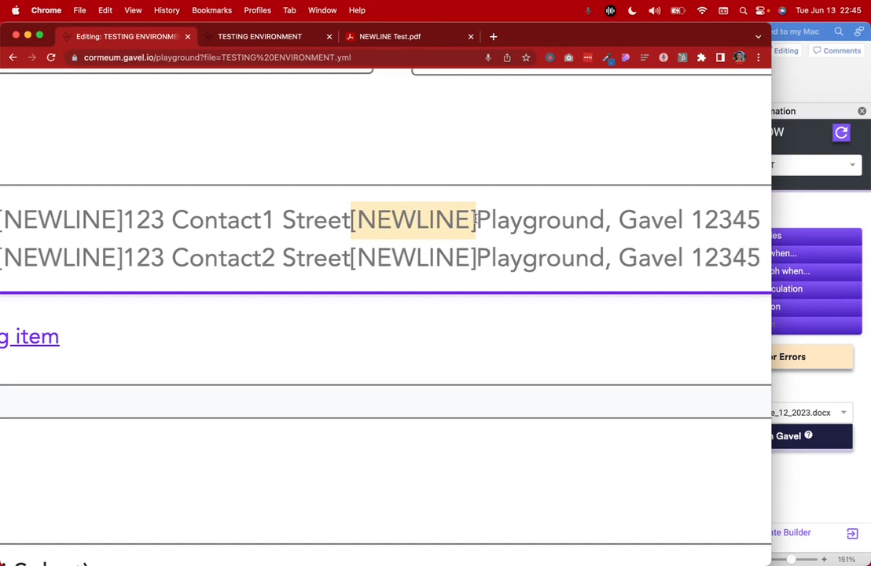
scroll(476, 220, "right", 5)
left_click_drag(355, 219, 649, 227)
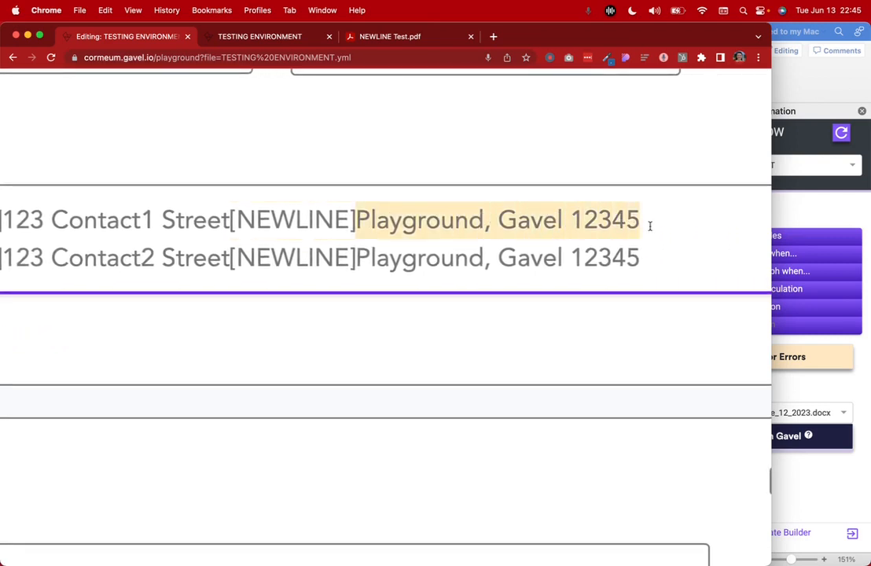
left_click(331, 255)
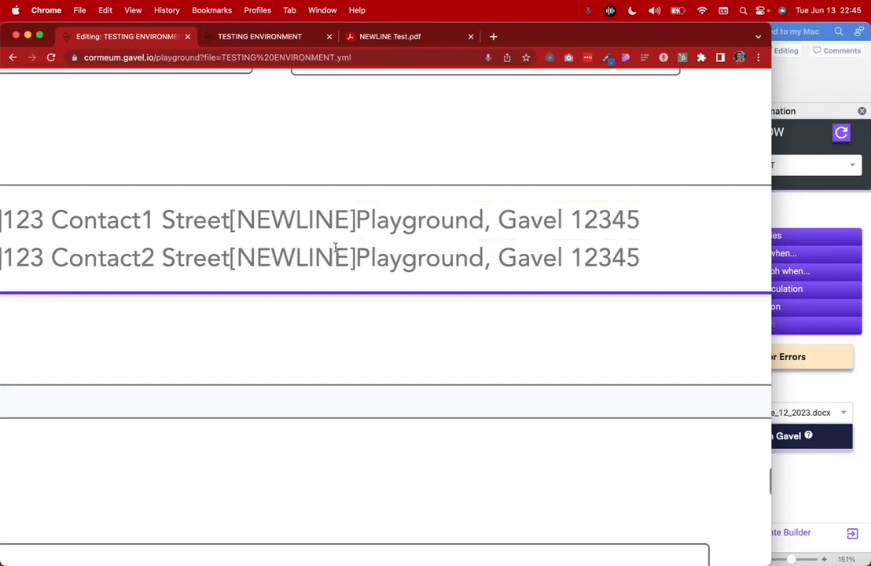
scroll(335, 249, "left", 6)
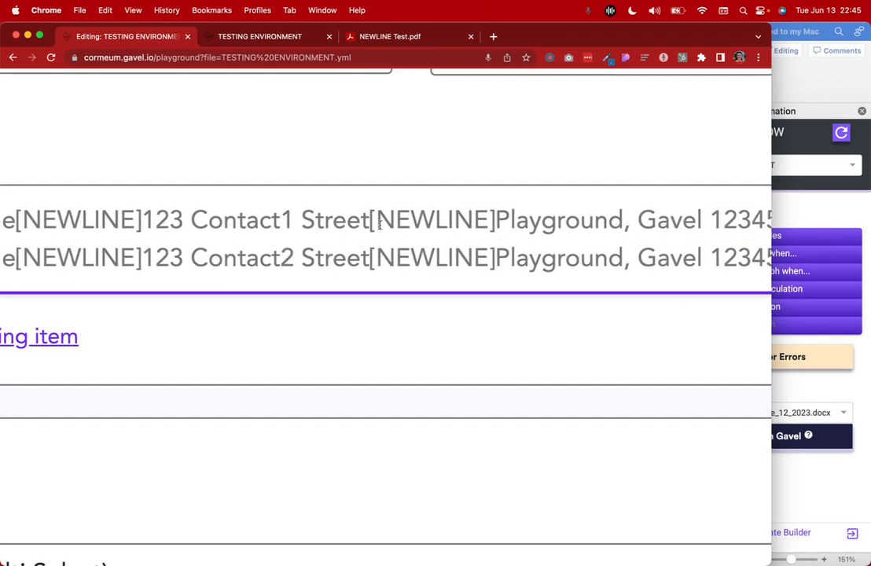
scroll(377, 226, "left", 10)
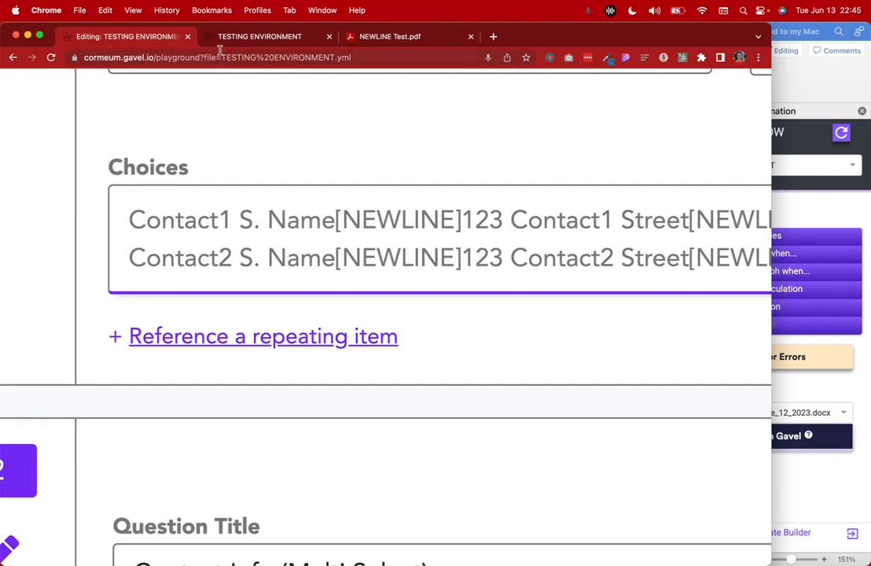
left_click(196, 37)
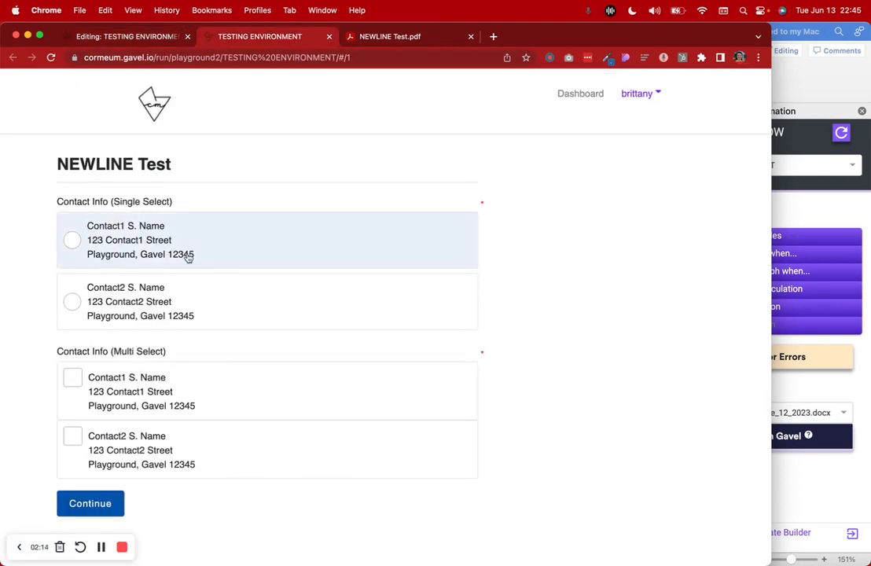
Glance at the generated NEWLINE Test PDF and running form before returning to the editor
left_click(357, 49)
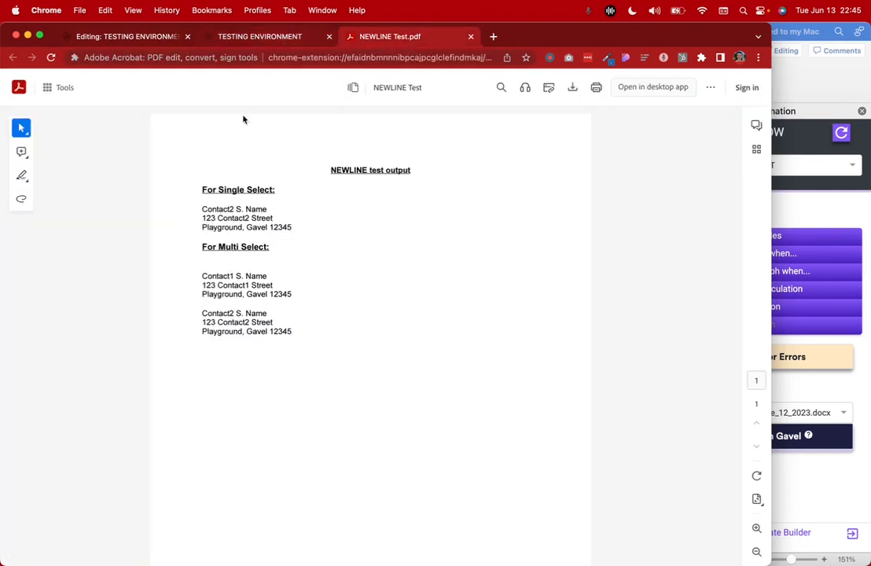
left_click(245, 39)
left_click(100, 547)
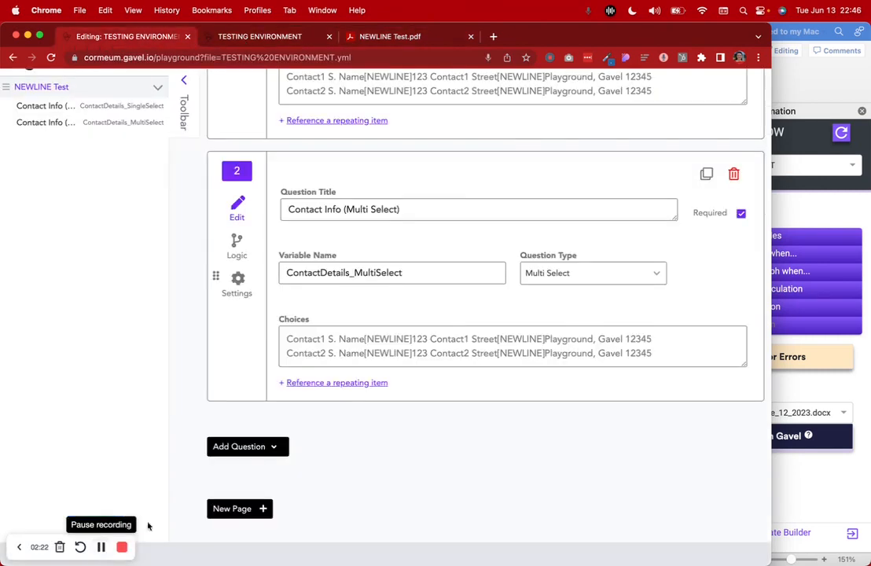
Inspect the Contact Info question's Multi Select type and its [NEWLINE]-separated contact choices
left_click(563, 281)
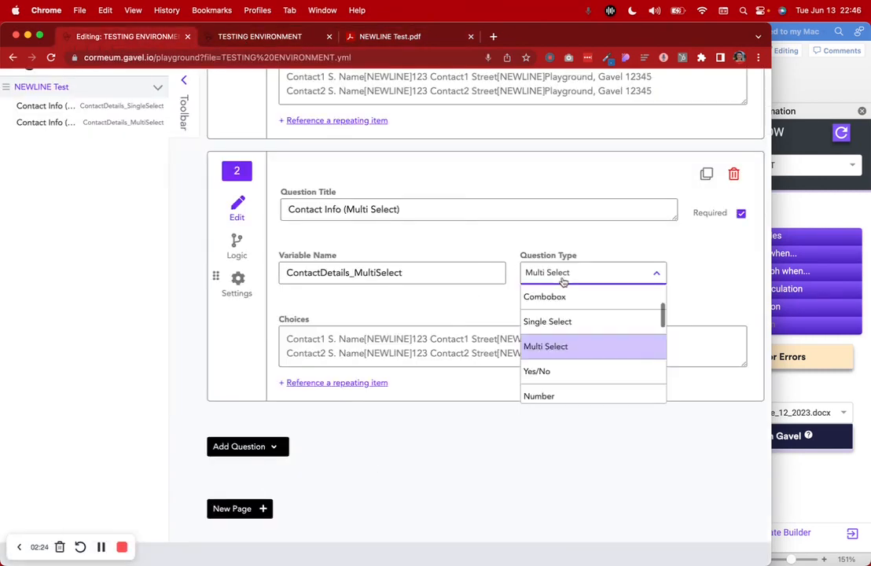
left_click(397, 318)
left_click_drag(285, 339, 665, 352)
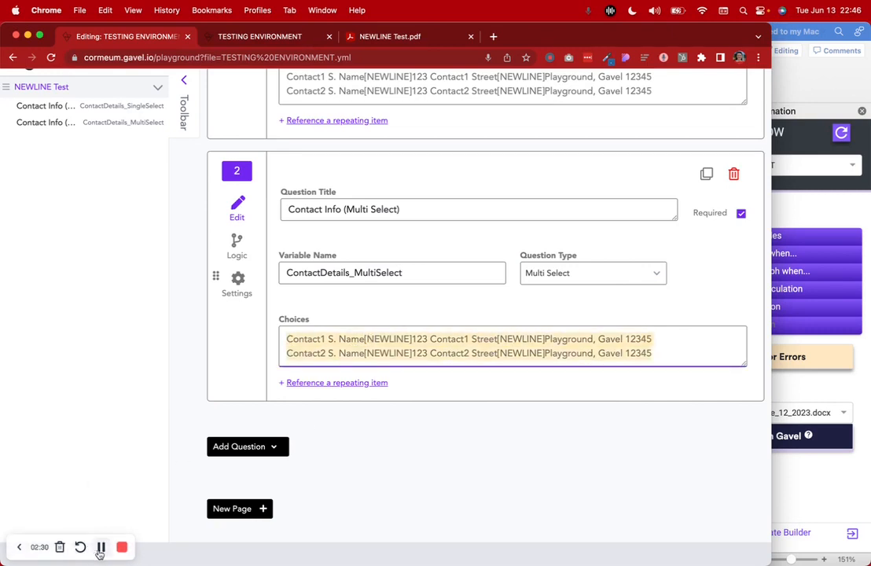
left_click(338, 461)
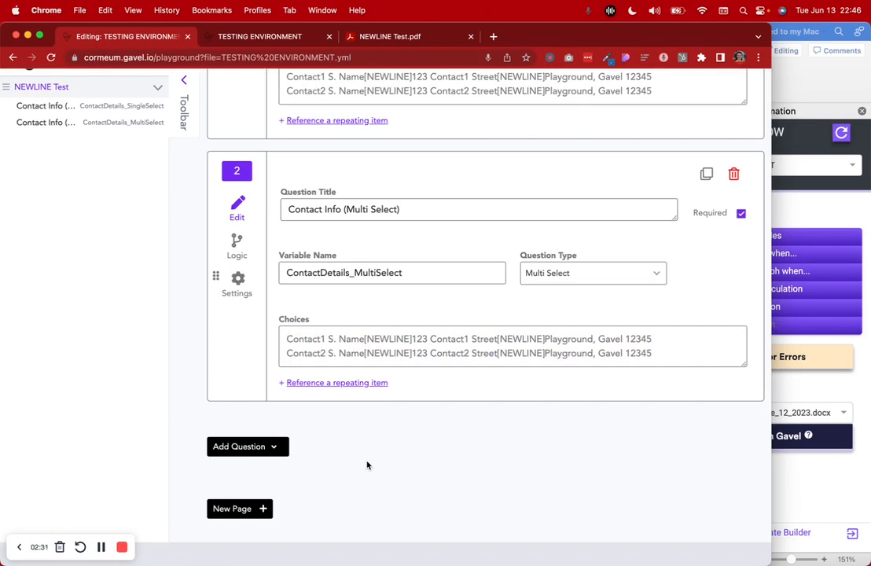
left_click(247, 509)
Rename the new page to 'Contact Info' and add a Text question to it
left_click(266, 293)
key("super+a")
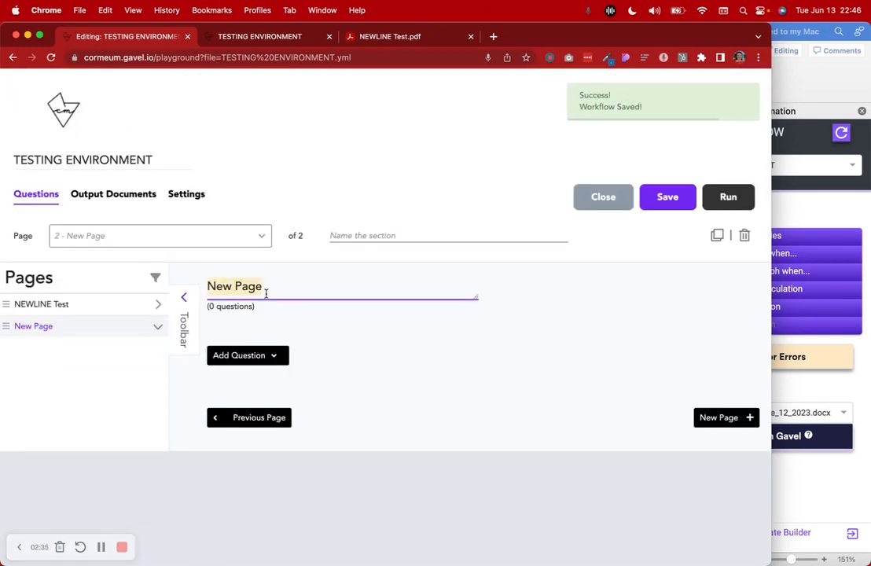
type("Contactg")
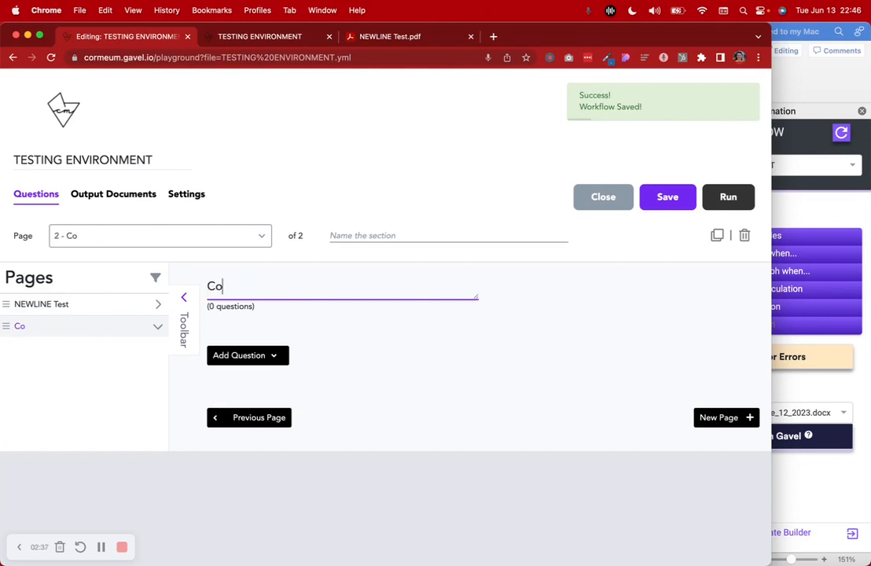
key("BackSpace")
type("Info")
left_click(276, 355)
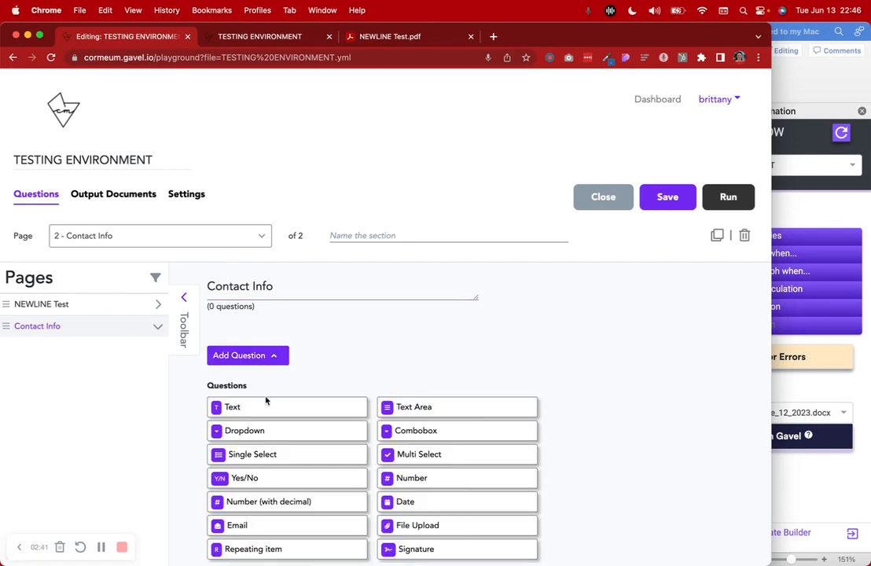
left_click(267, 403)
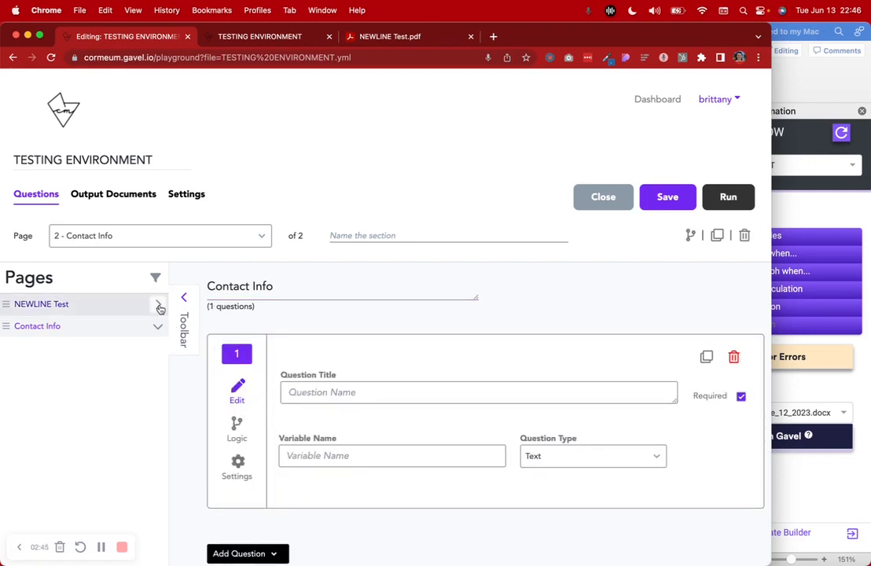
Title the new Text question 'Full Name'
left_click(216, 36)
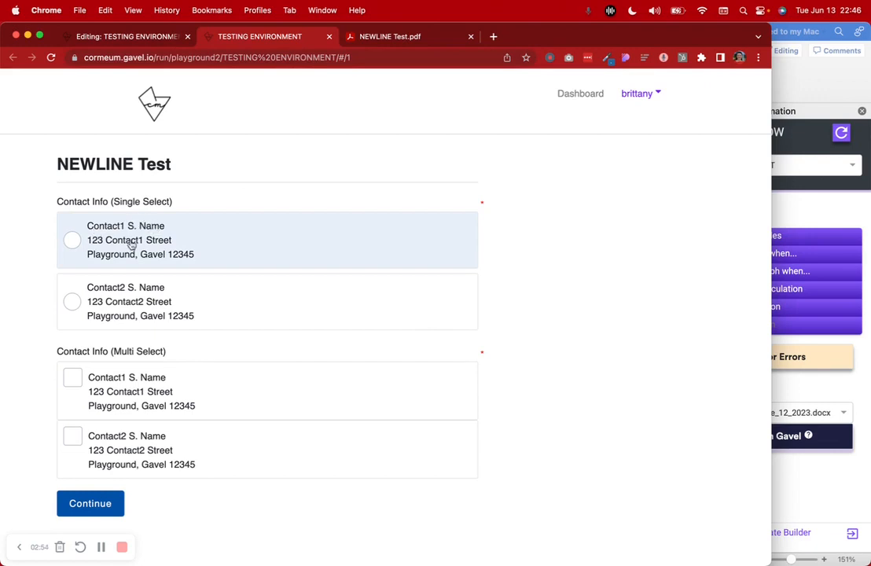
left_click(130, 37)
left_click(321, 398)
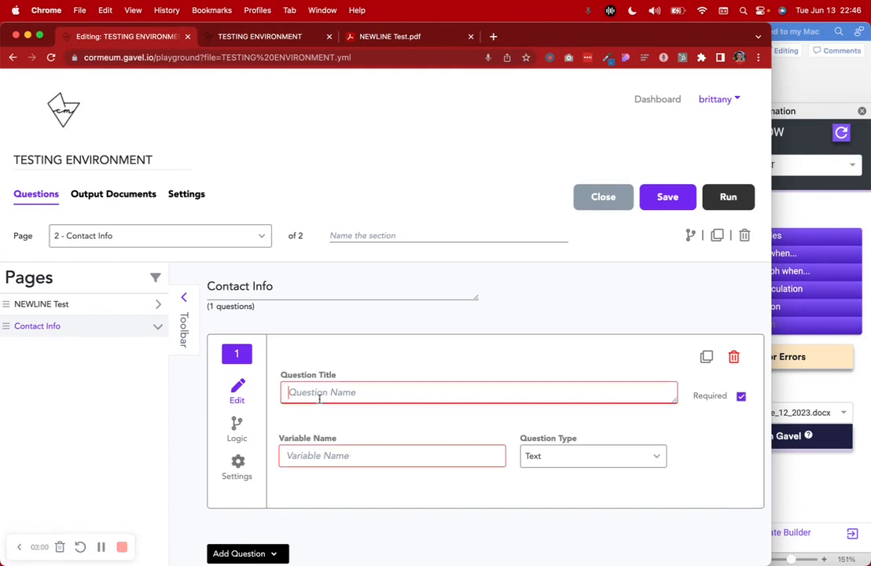
type("Full name")
key("BackSpace")
key("BackSpace")
key("BackSpace")
key("BackSpace")
type("NA")
key("BackSpace")
type("ame")
Set the Full Name question's variable name to ContactFullName
left_click(288, 457)
type("ContactFullName")
scroll(334, 480, "down", 3)
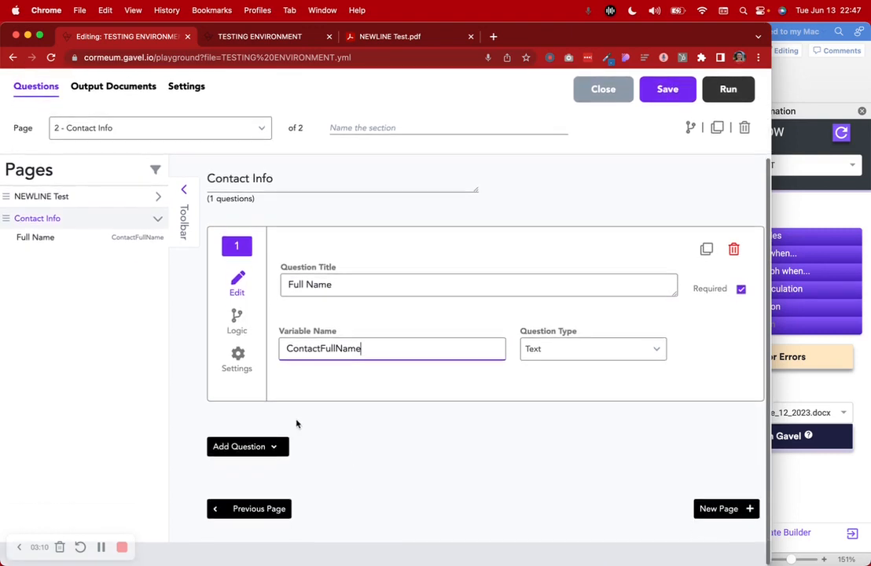
left_click(247, 446)
scroll(257, 454, "down", 5)
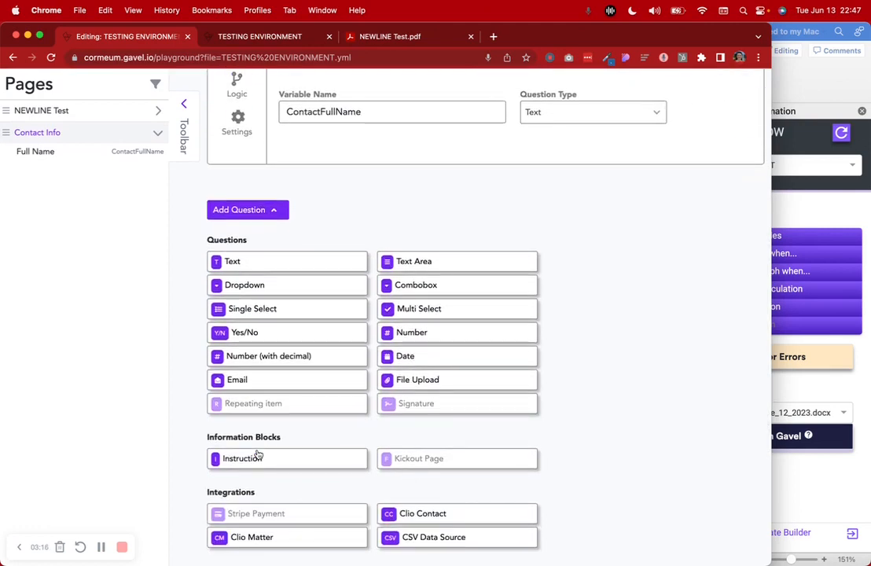
scroll(258, 454, "up", 2)
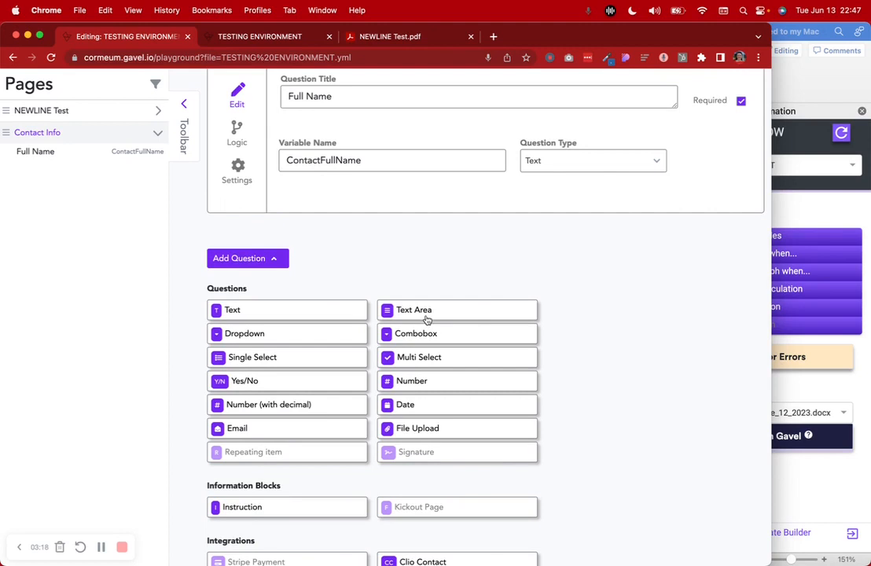
scroll(427, 318, "up", 2)
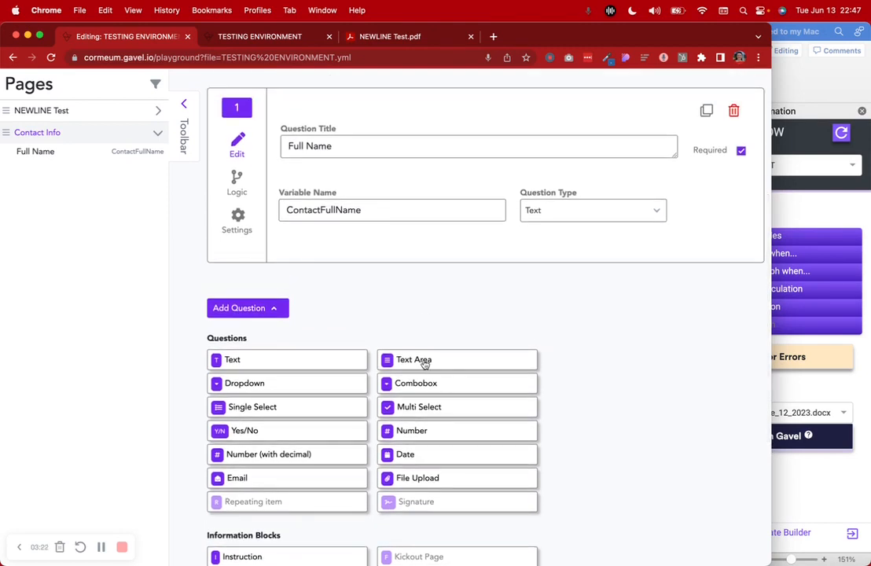
Add a second Text question with variable ContactStreetAddress, titled 'Street Address'
left_click(259, 362)
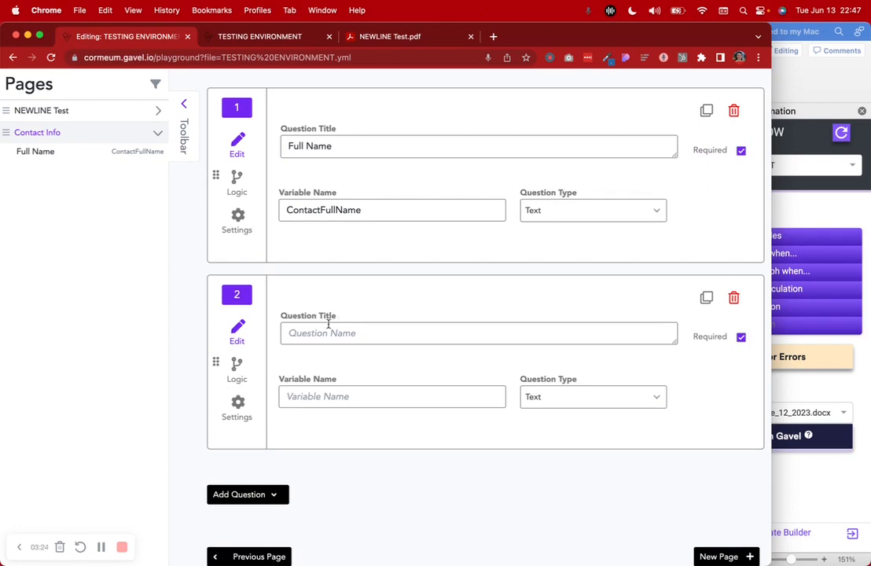
left_click(326, 395)
type("Con_")
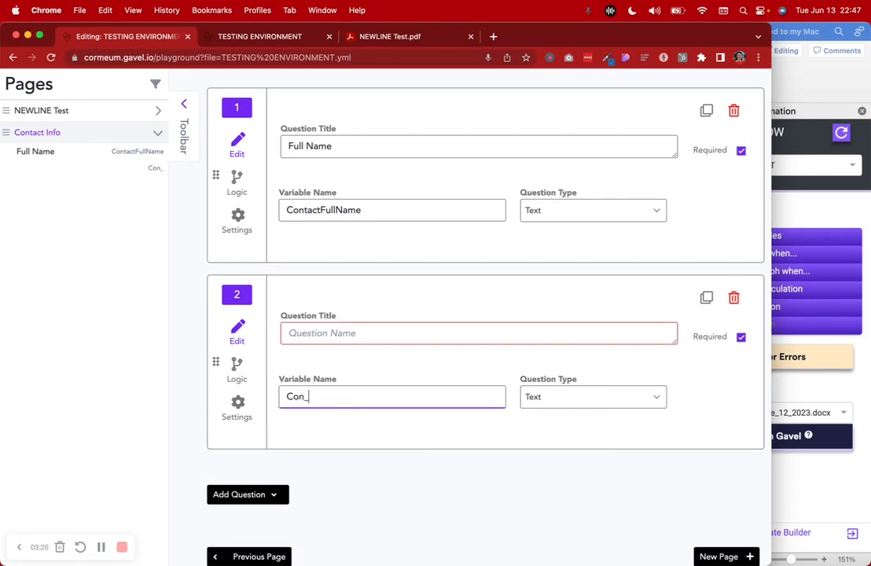
key("BackSpace")
type("tact")
key("BackSpace")
key("BackSpace")
type("treetAddress")
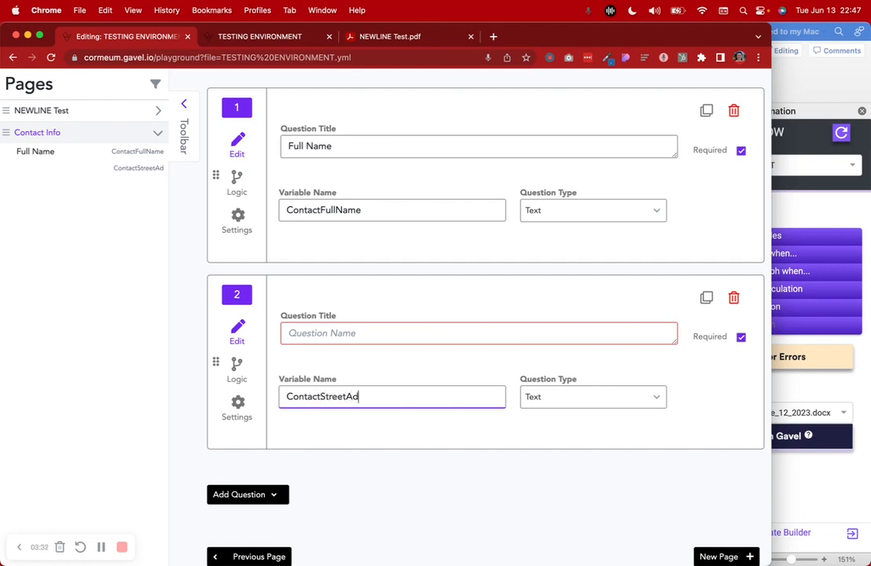
left_click(329, 337)
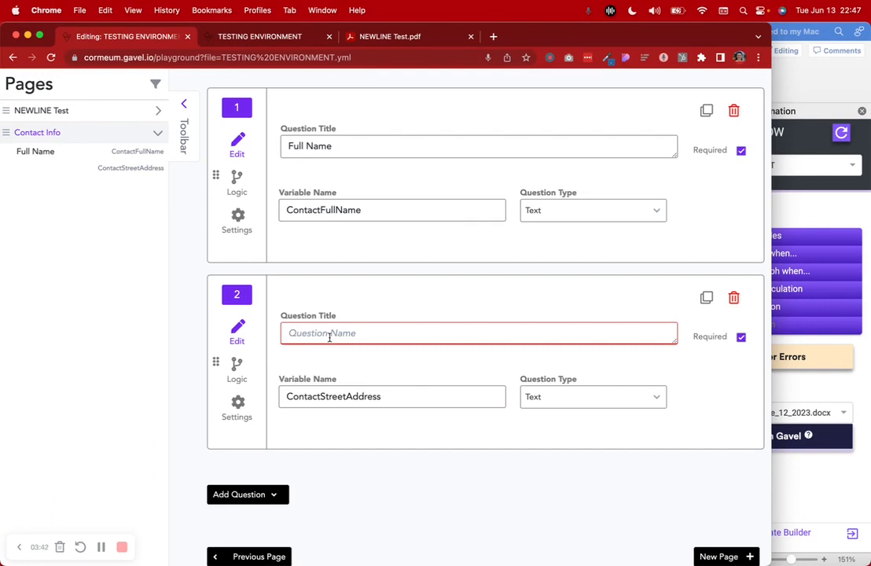
type("Street Address")
scroll(276, 378, "down", 1)
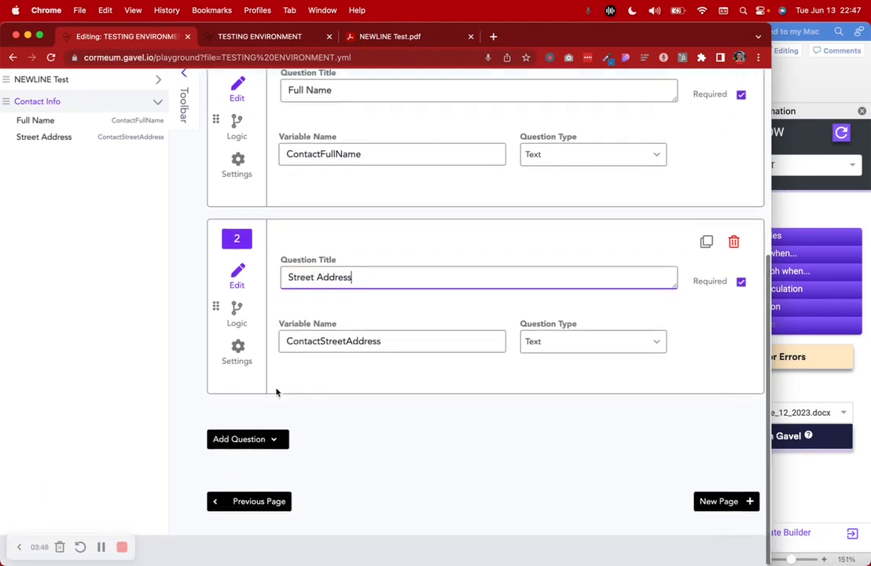
left_click(720, 507)
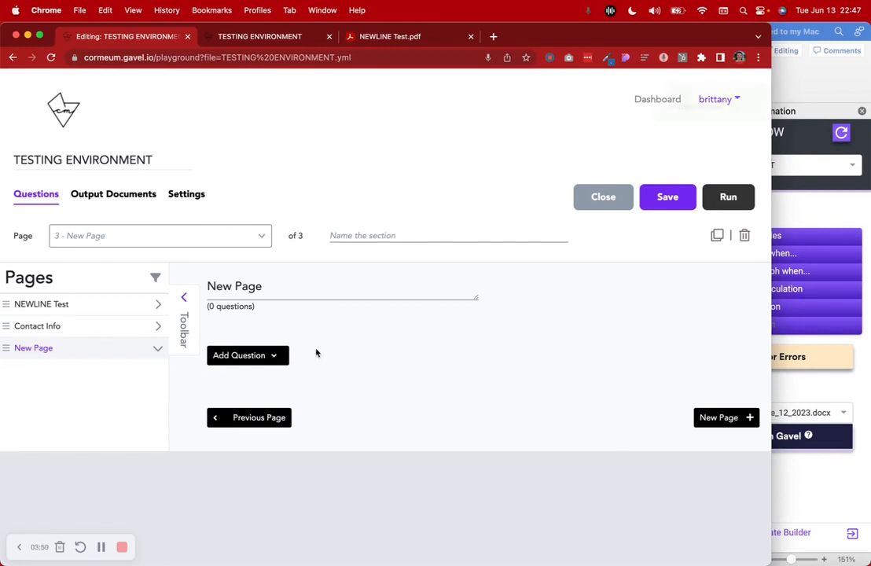
Retitle the third page 'Info with $ config'
double_click(281, 291)
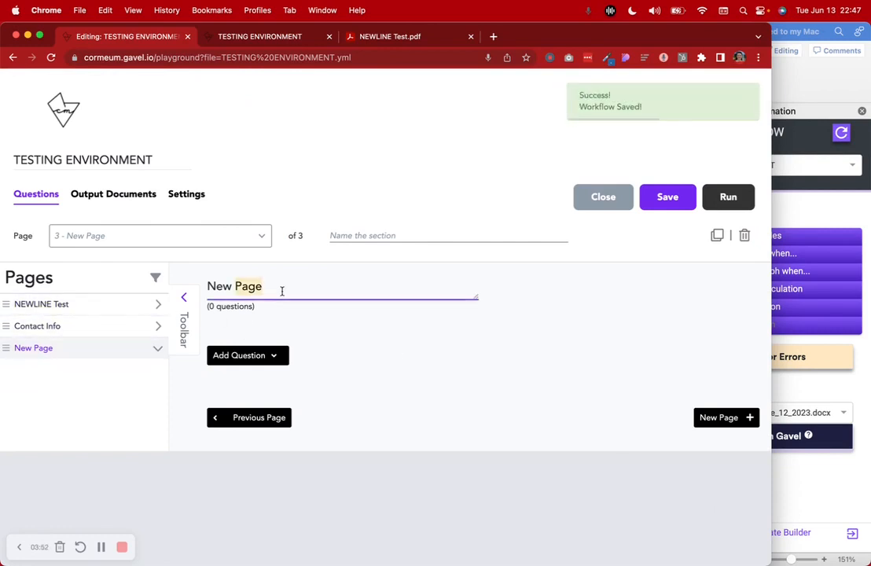
triple_click(281, 291)
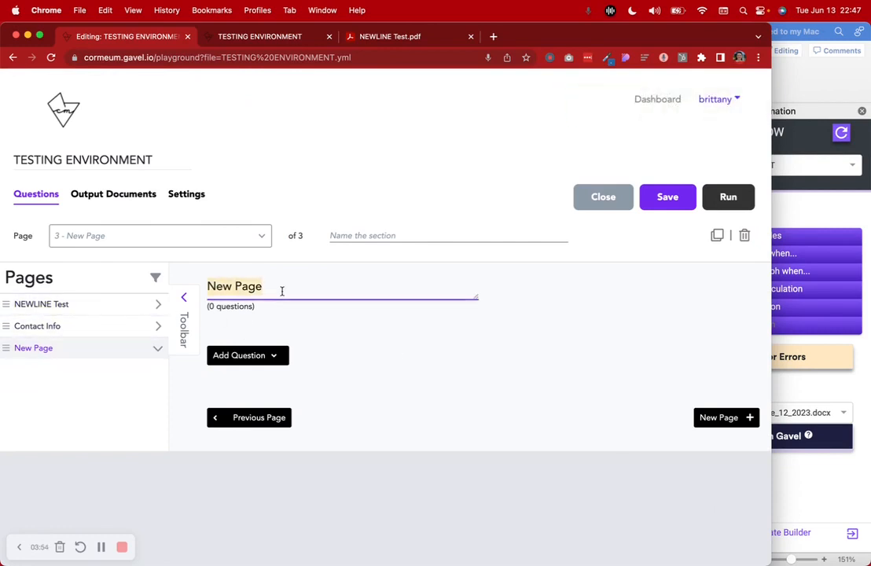
type("Info")
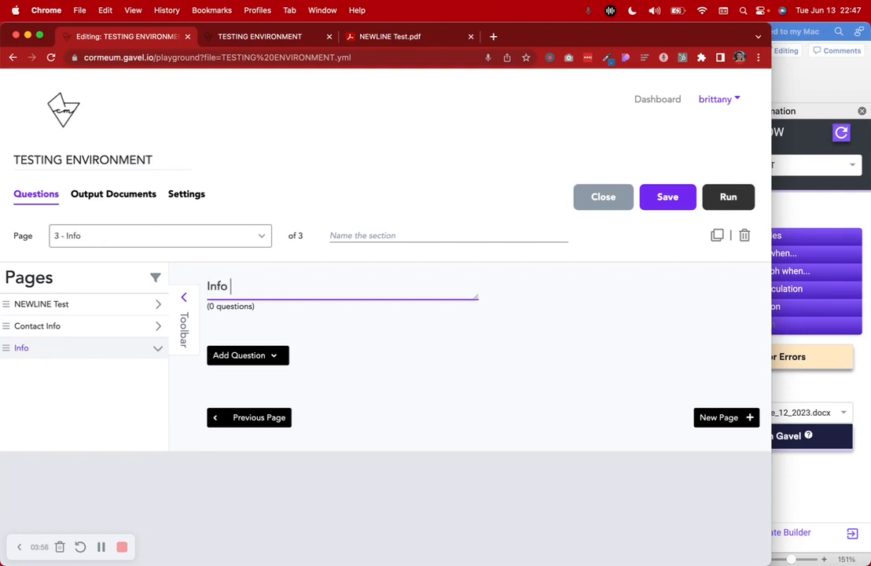
type(" with $ config")
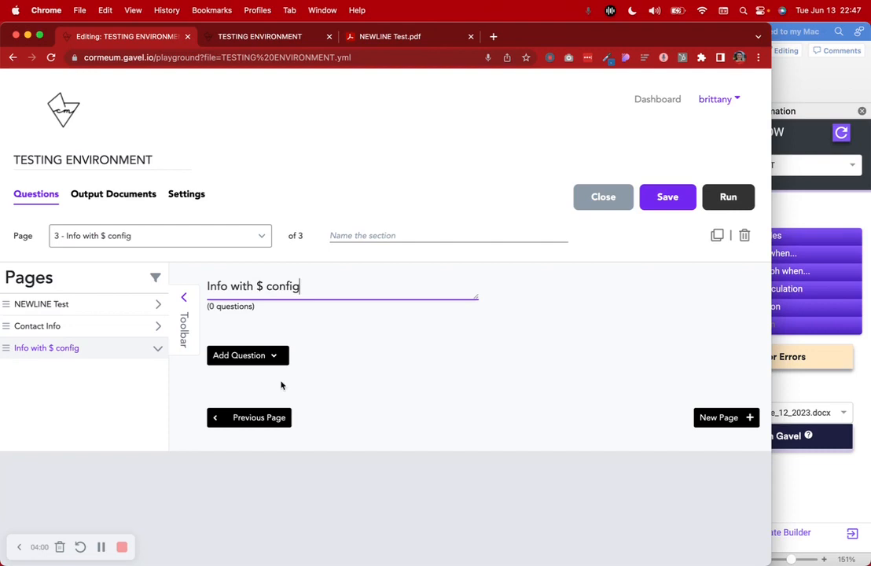
Add a Single Select question titled 'Contact Details' to the page
left_click(274, 361)
scroll(275, 361, "down", 5)
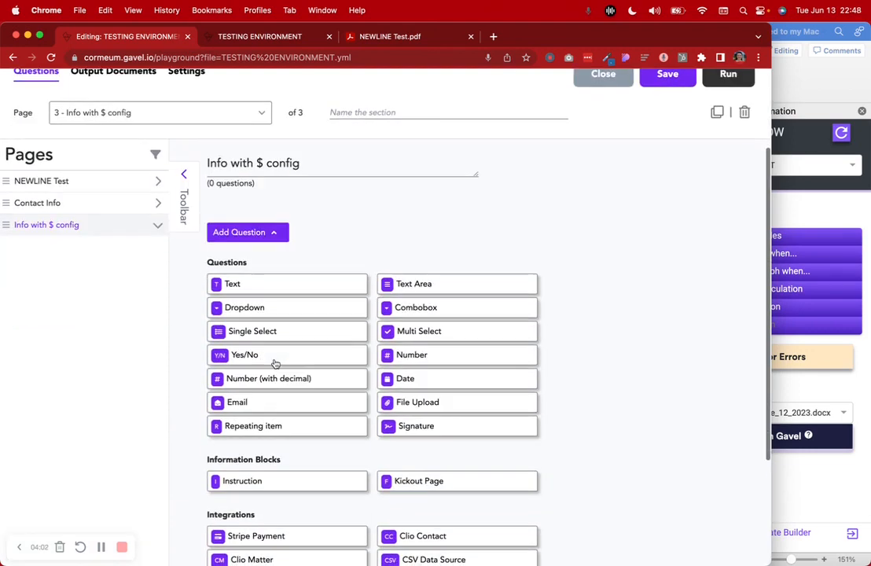
left_click(276, 314)
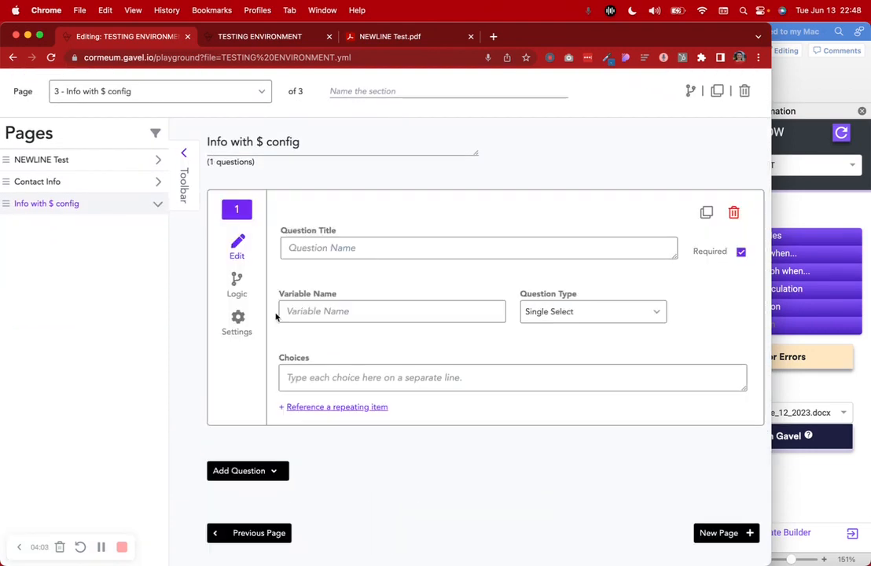
left_click(329, 256)
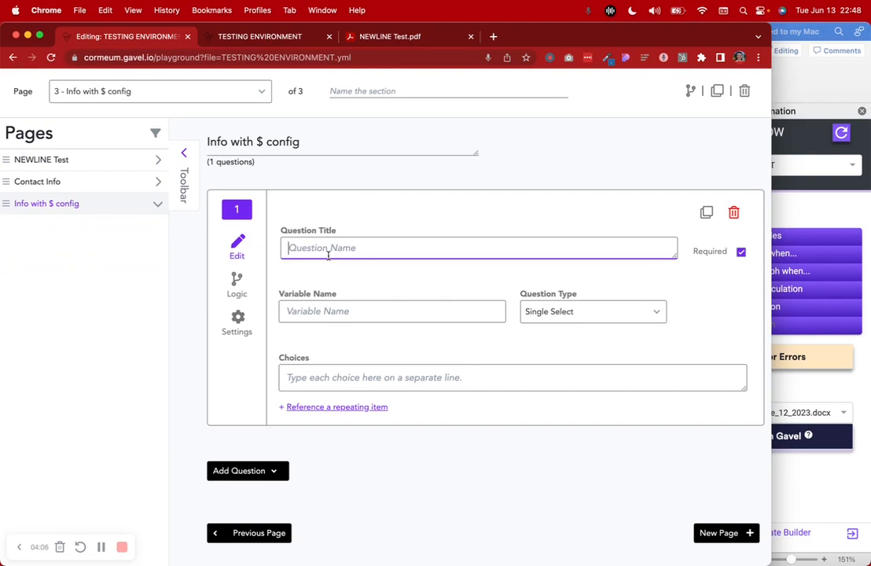
type("C")
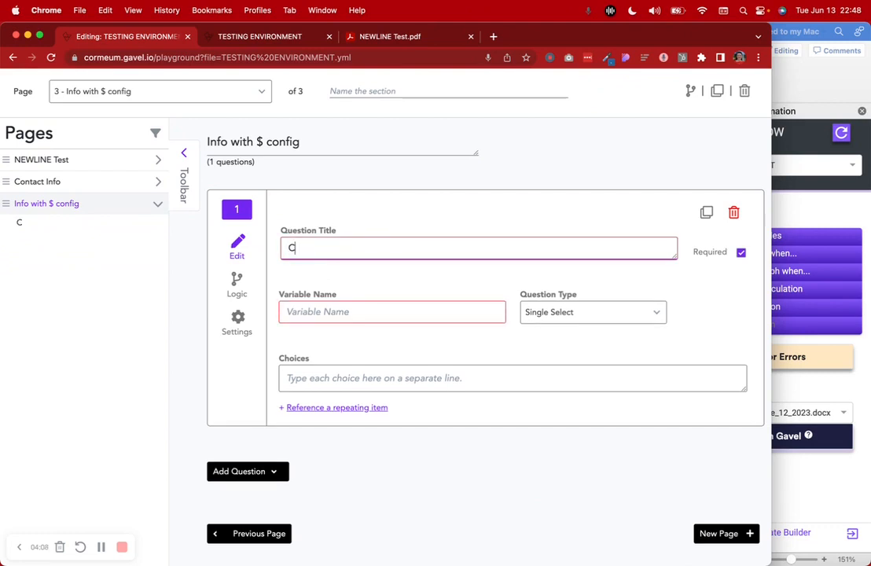
type("ontact Details")
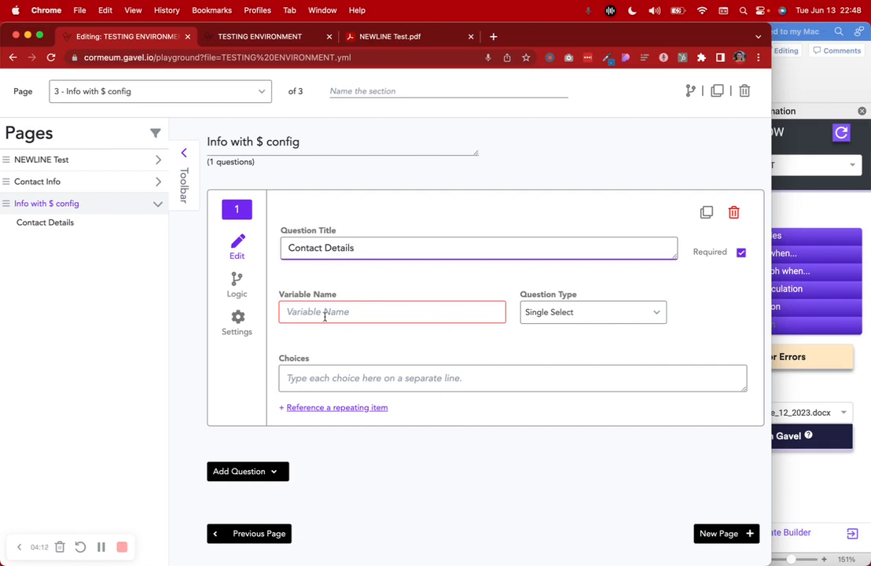
left_click(158, 161)
Set the Contact Details variable name to ContactDetails_SingleSelectwithMako
left_click(315, 312)
type("C")
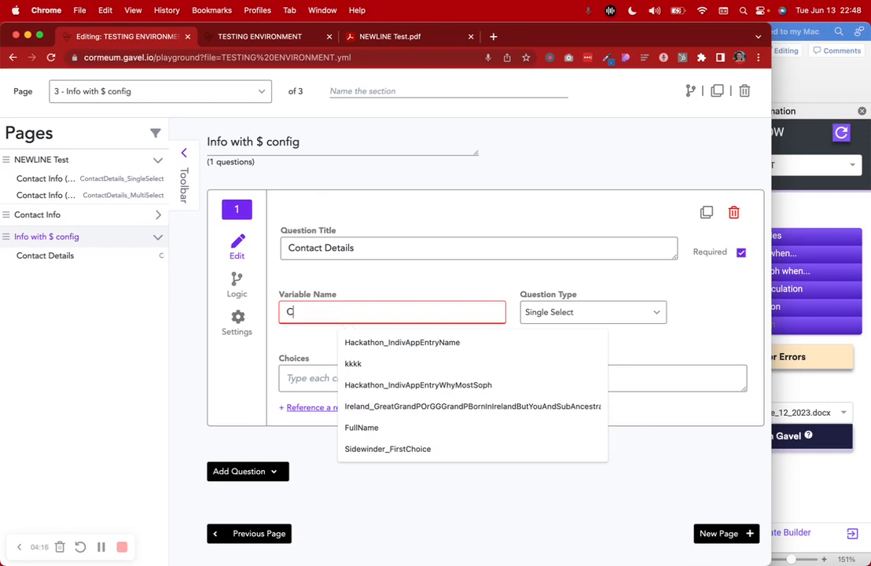
type("ontaats")
key("BackSpace")
type("Details")
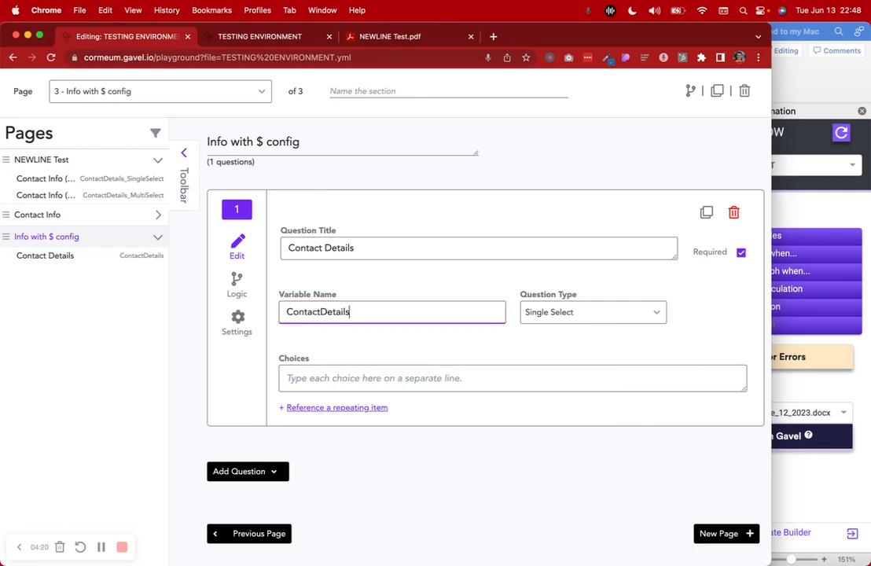
type("_SingleSw")
key("BackSpace")
type("elect")
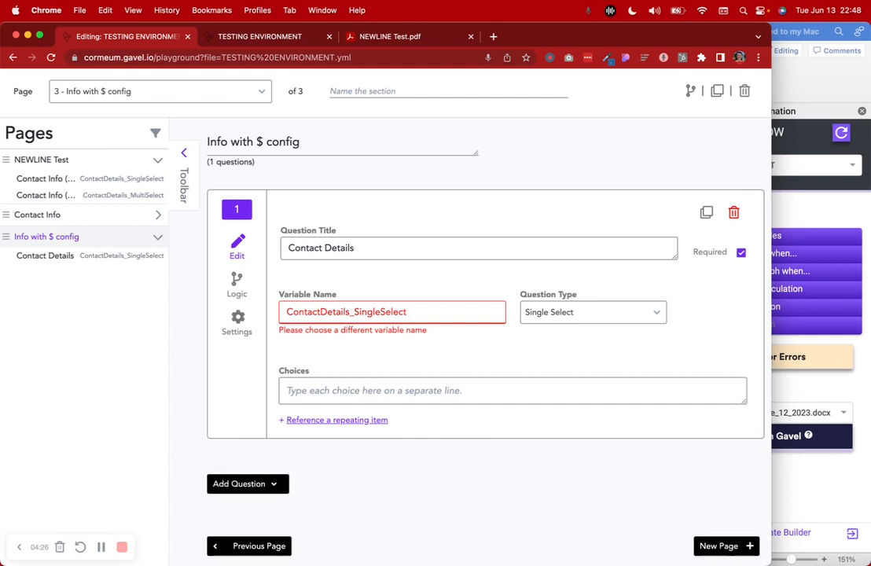
type("withMako")
Enter the choice ${ContactFullName}[NEWLINE]${ContactStreetAddress} in Choices
left_click(310, 382)
type("${}")
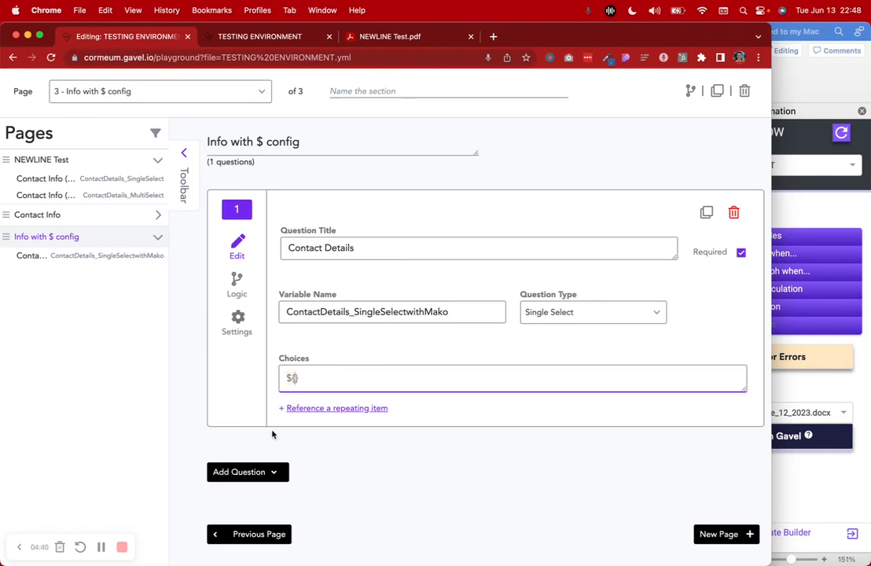
left_click(160, 217)
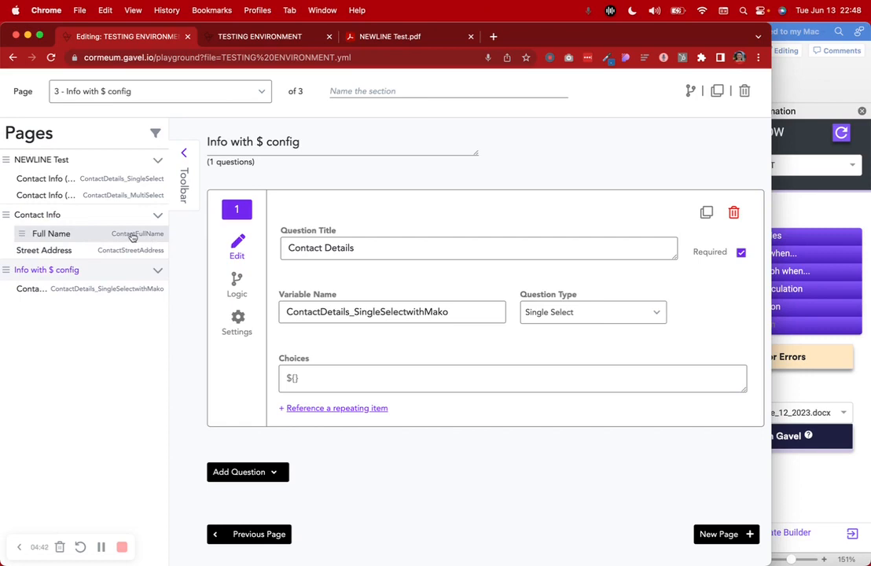
left_click(292, 378)
type("ContactFullName}")
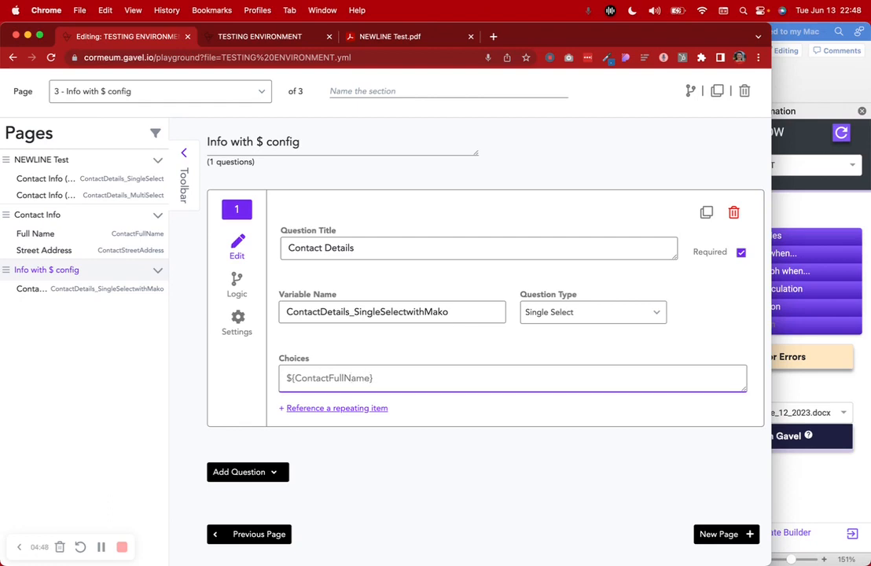
type("[NEWLINE")
type("${}")
type("Con")
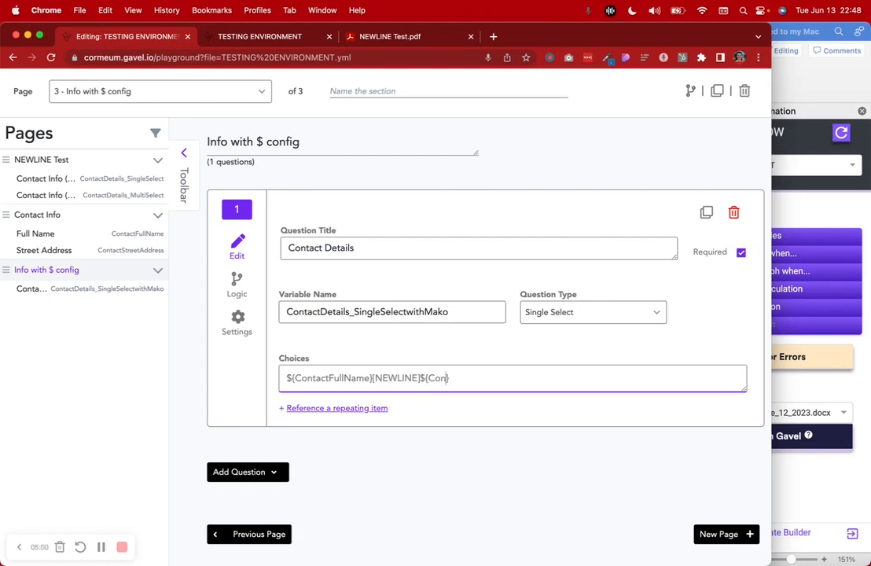
type("tactStr")
type("eetAdd")
type("ress")
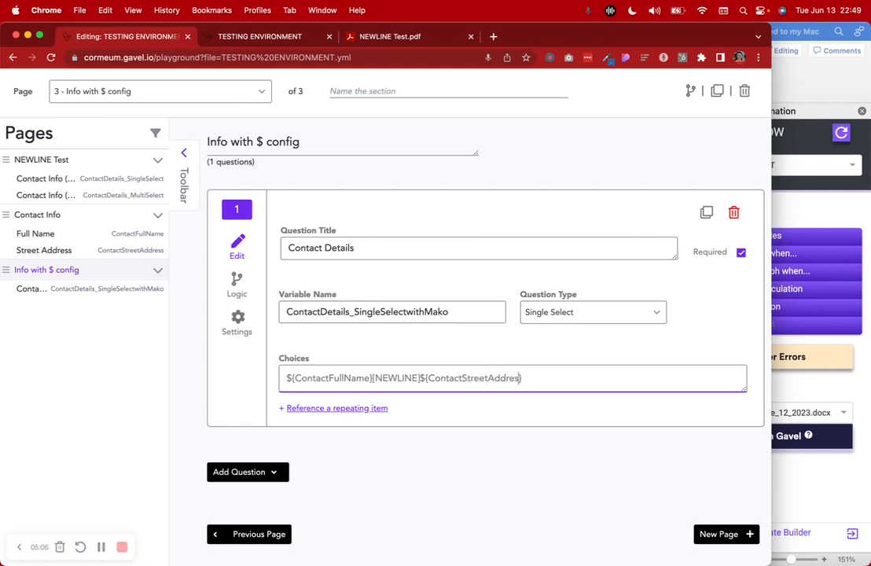
scroll(544, 356, "up", 3)
scroll(544, 356, "down", 1)
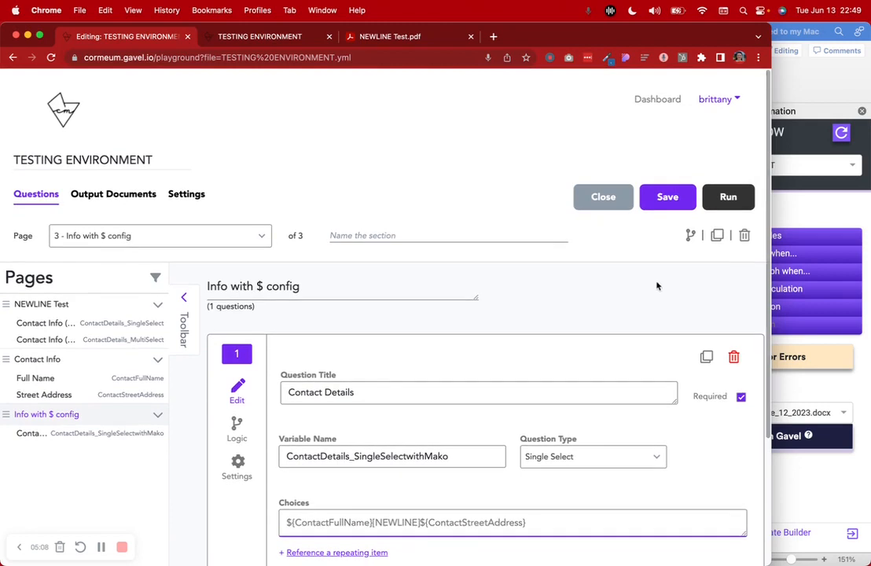
Save and rerun the workflow, choosing the first single-select contact and both multi-select contacts
left_click(667, 196)
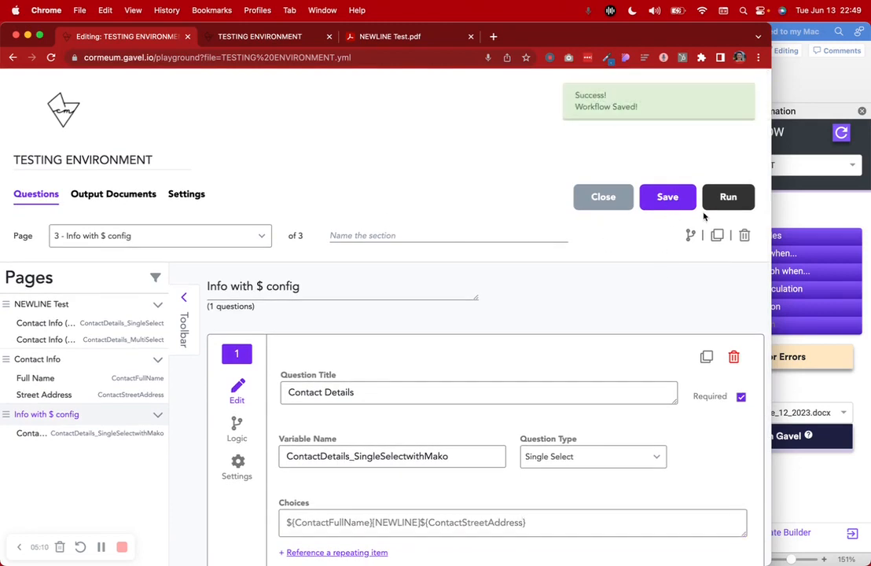
left_click(328, 36)
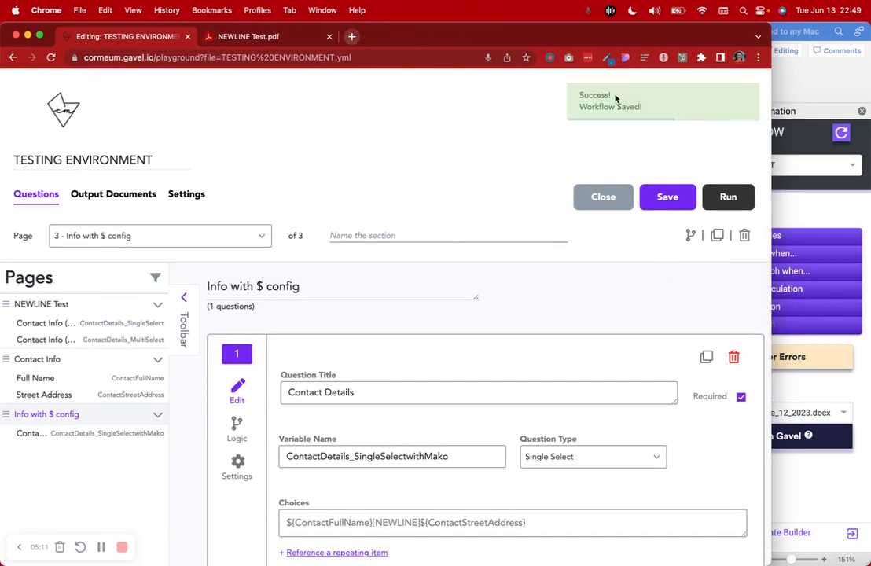
left_click(725, 197)
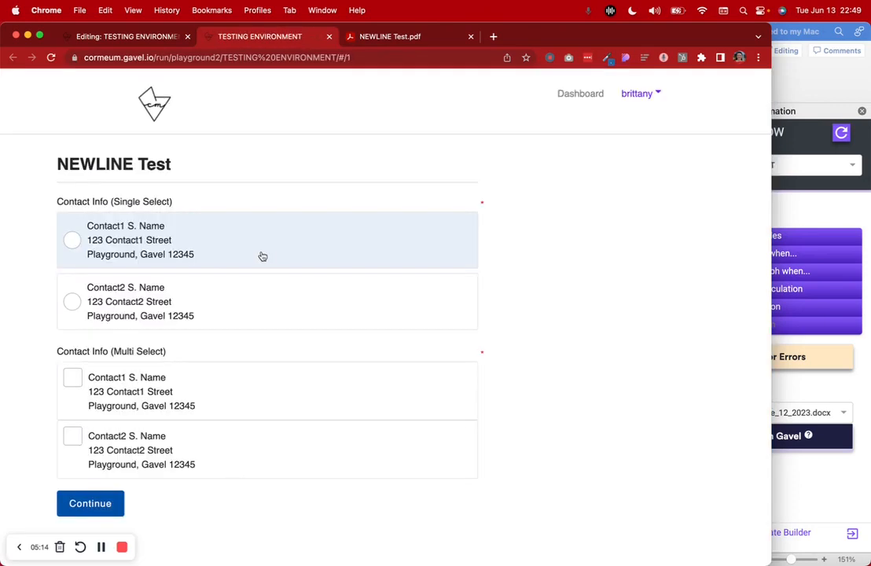
left_click(188, 244)
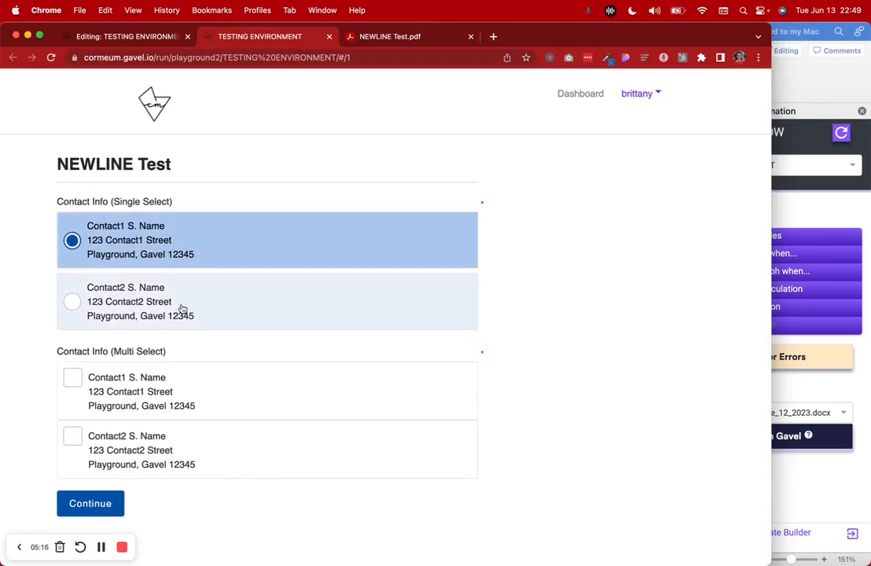
left_click(158, 405)
left_click(153, 446)
left_click(86, 510)
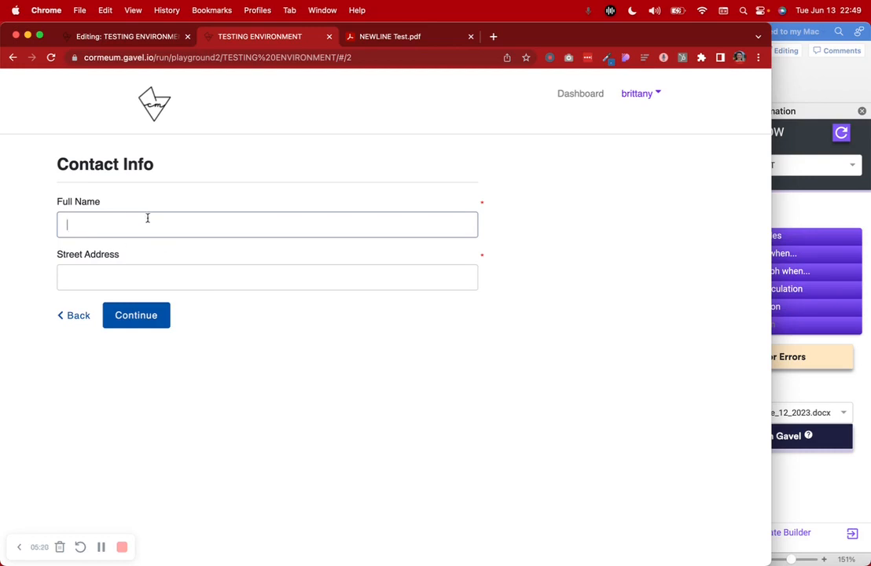
Fill in the third contact's full name and street address on the Contact Info page
type("Contact3 S. Name")
left_click(129, 270)
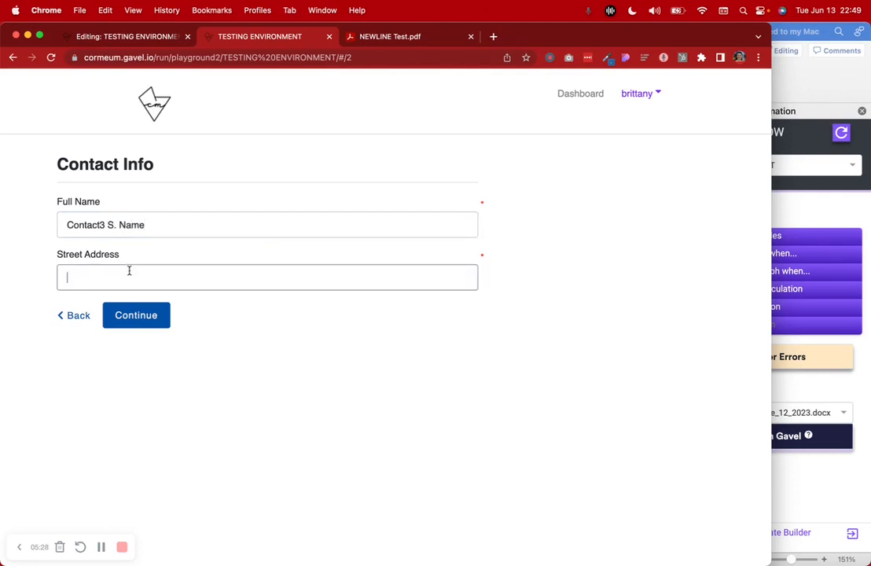
type("Contact3 Street")
triple_click(66, 269)
left_click(66, 277)
type("123")
left_click(165, 317)
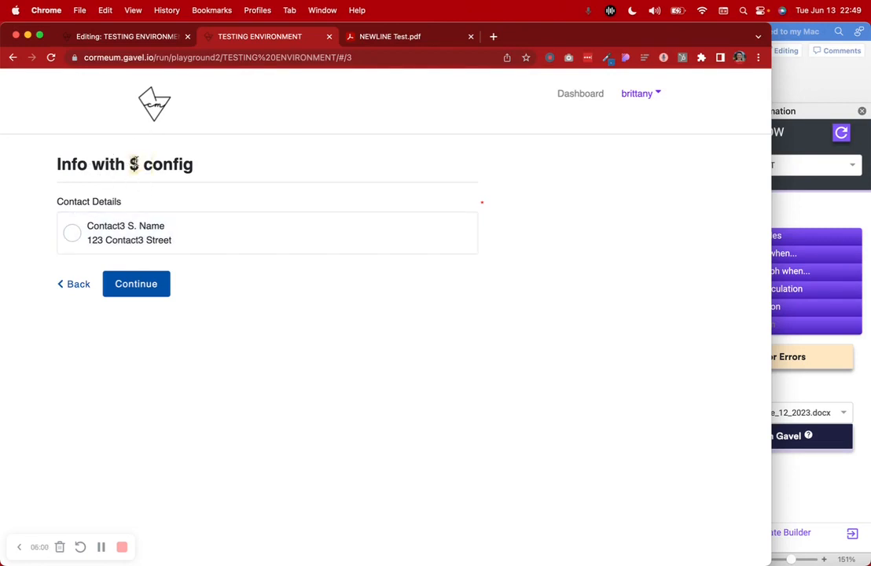
Check the full-name reference in the Contact Details choices against the running form
left_click(128, 36)
scroll(342, 297, "down", 5)
left_click_drag(287, 351, 372, 352)
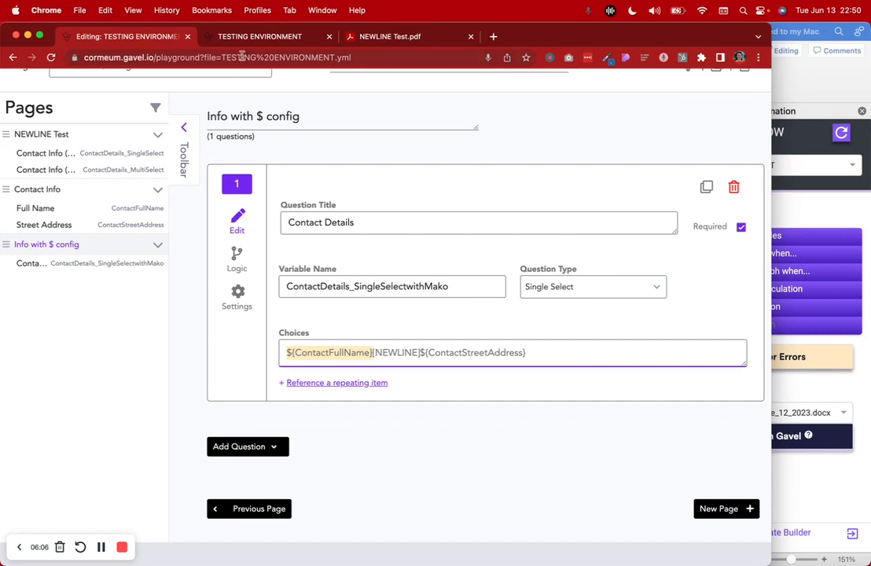
left_click(209, 39)
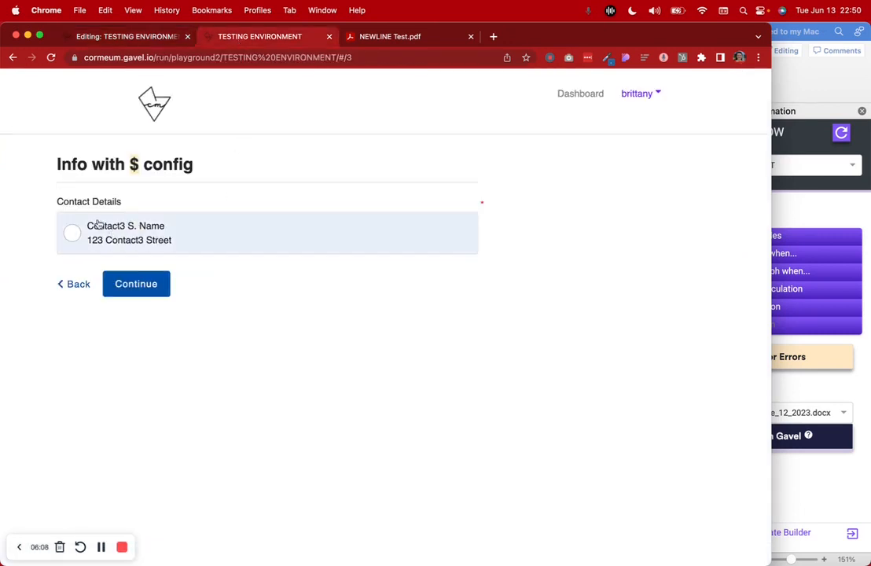
left_click(127, 36)
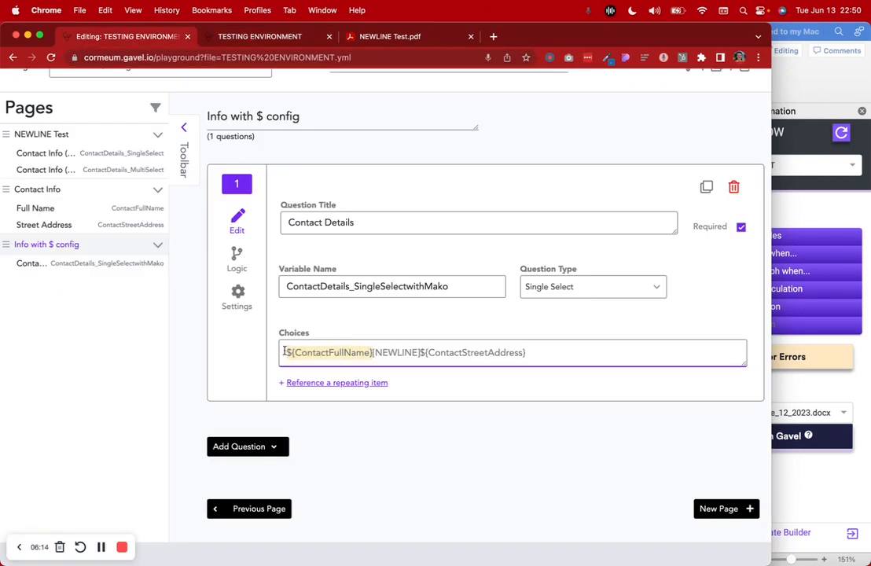
left_click(238, 38)
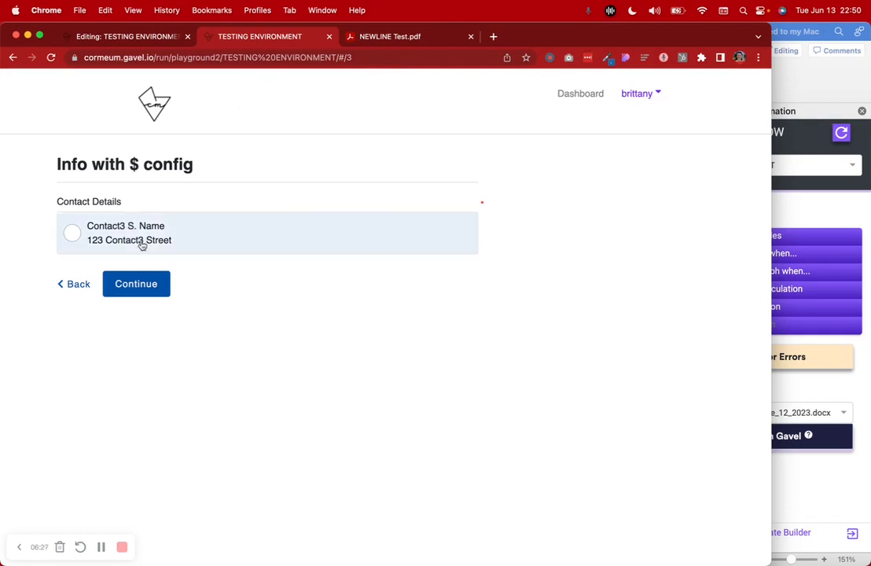
Review the generated PDF and the Word template's simple variables near the endfor tag
left_click(385, 38)
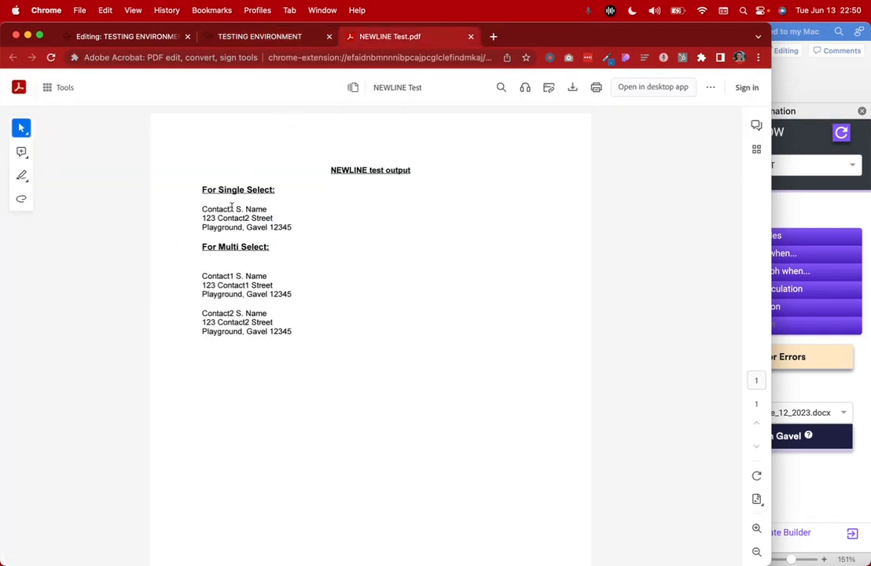
left_click(819, 214)
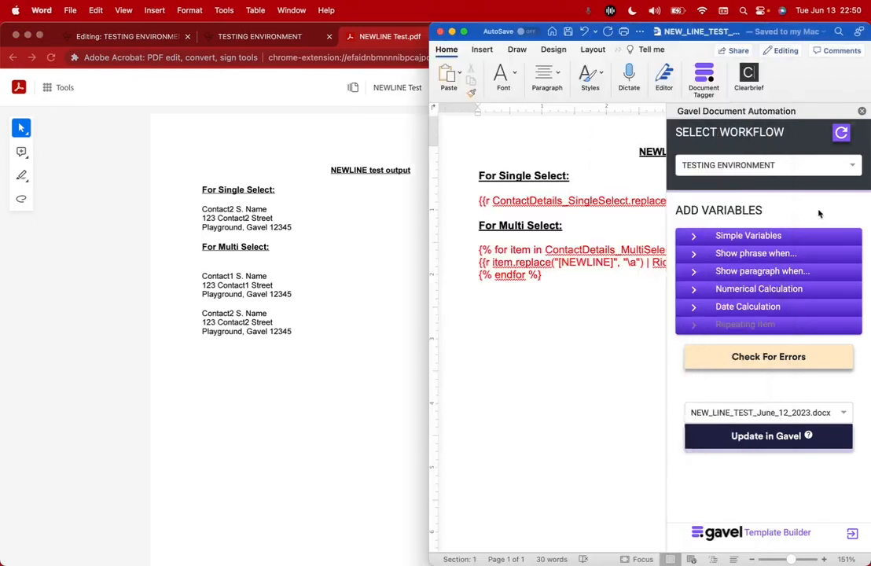
left_click(754, 236)
left_click(721, 269)
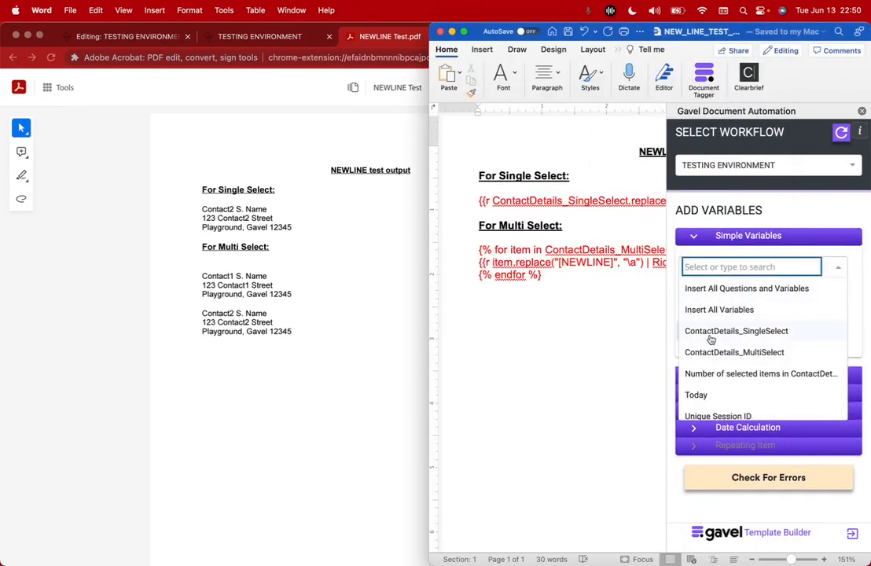
left_click(551, 288)
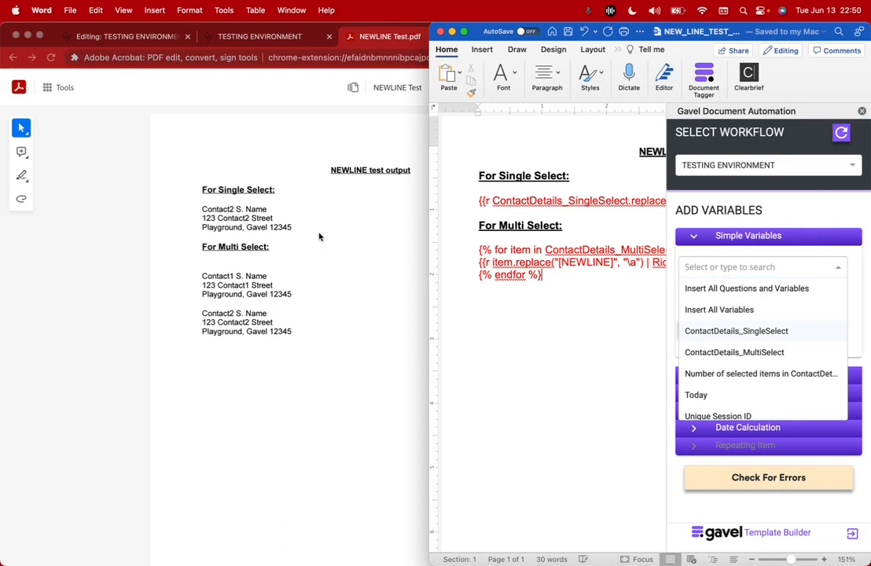
Go back to the Contact Info page and review the entered name and street address
left_click(270, 39)
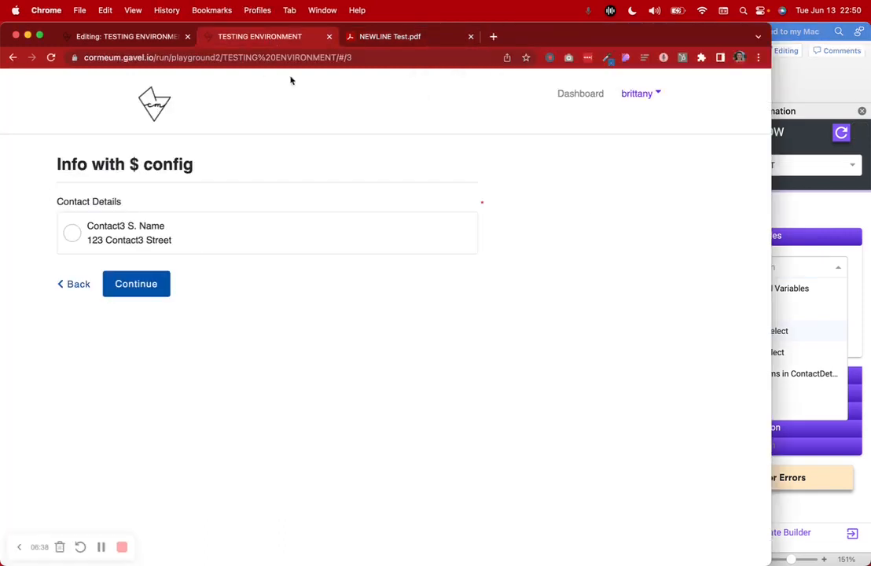
left_click(78, 283)
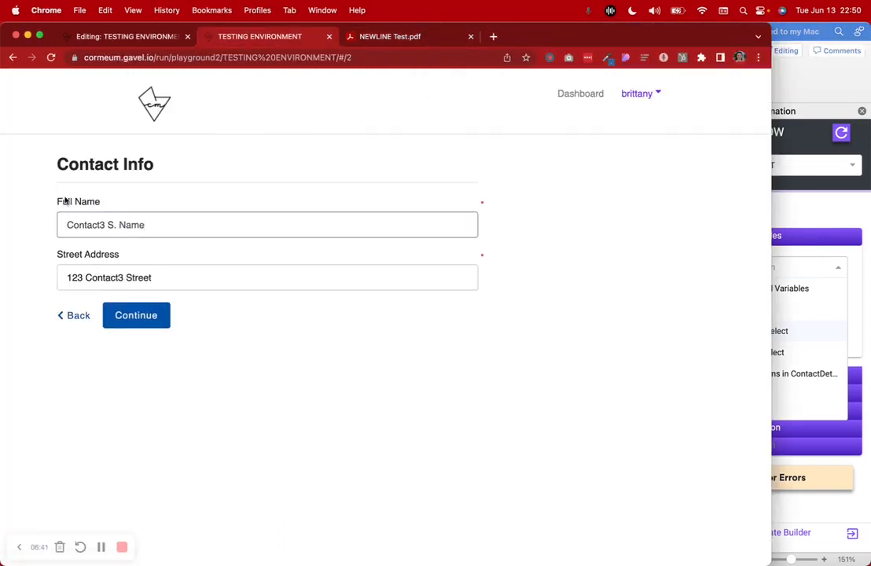
key("super+Tab")
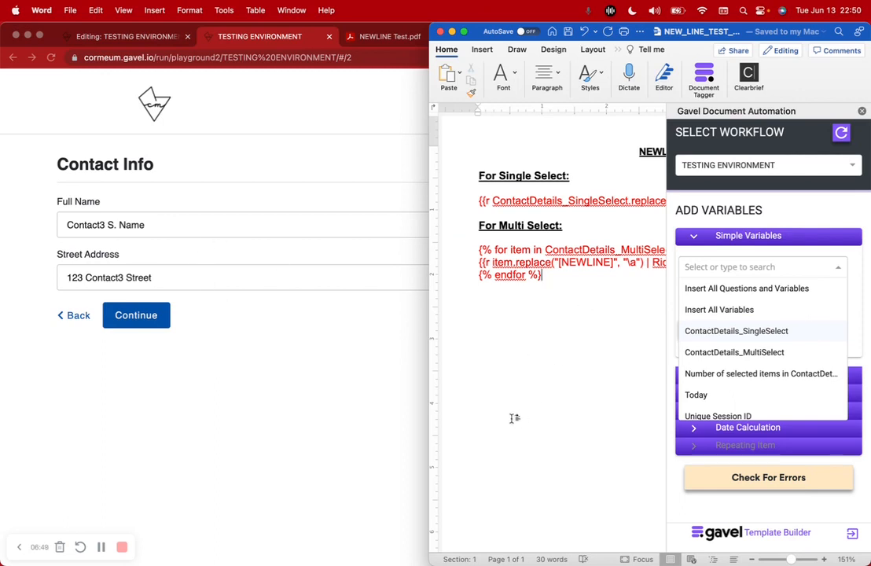
left_click(310, 394)
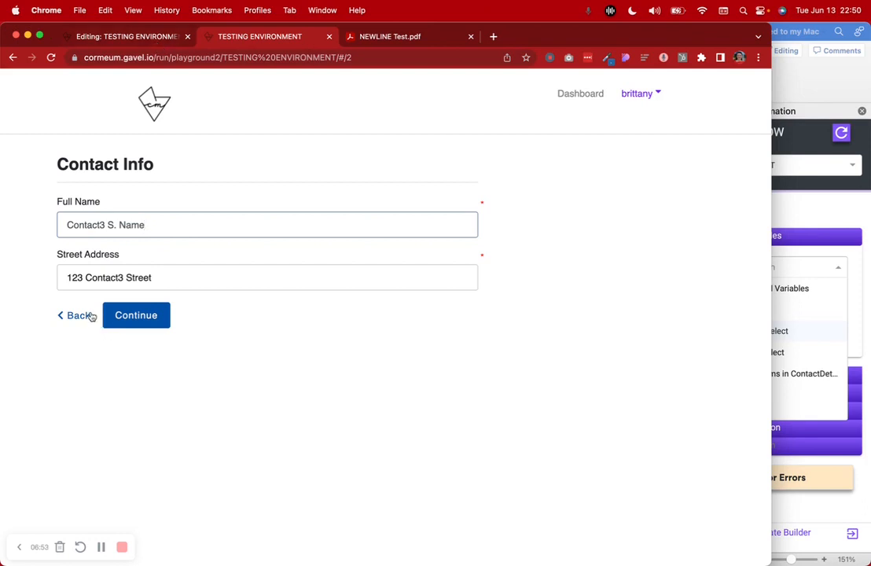
left_click_drag(68, 224, 165, 224)
left_click(179, 277)
Advance the form to the next page, check the PDF, then open NEWLINE Test in the editor
left_click(114, 36)
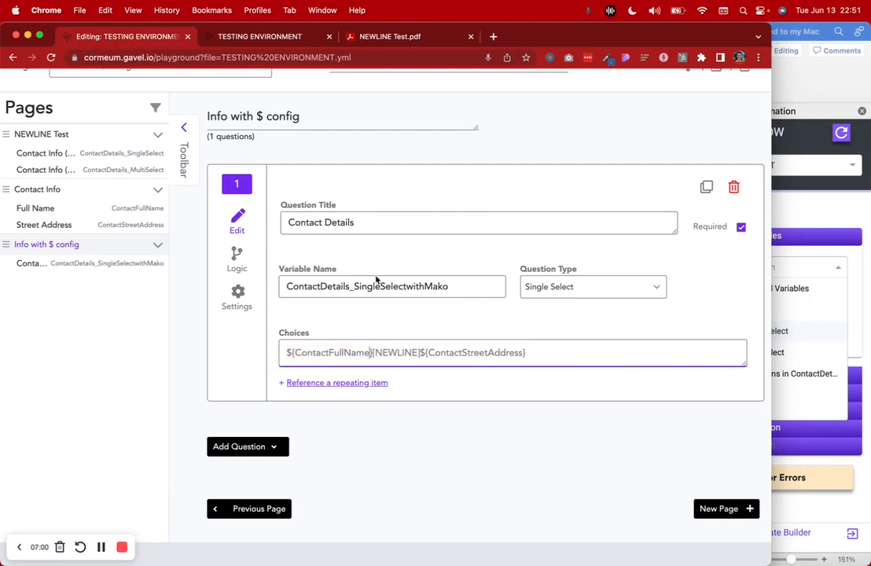
left_click(285, 38)
left_click(149, 315)
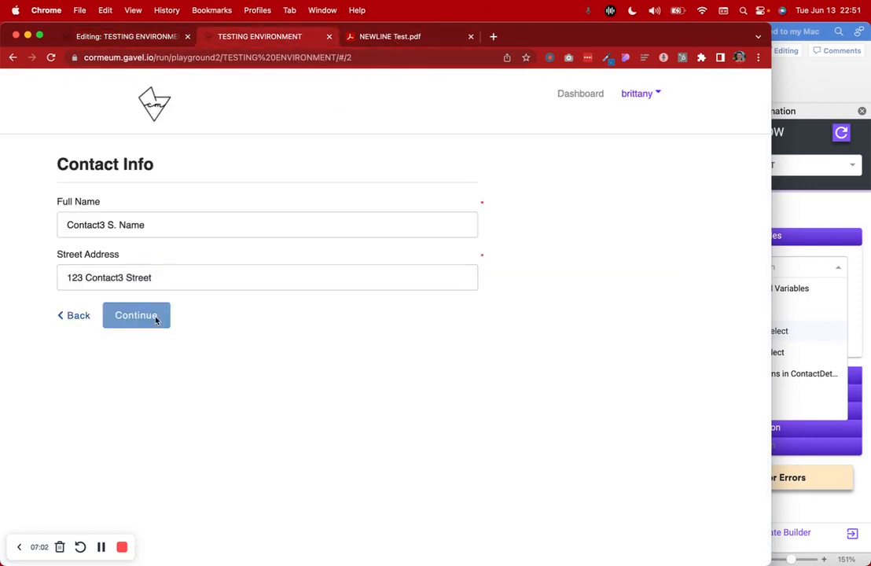
left_click(352, 36)
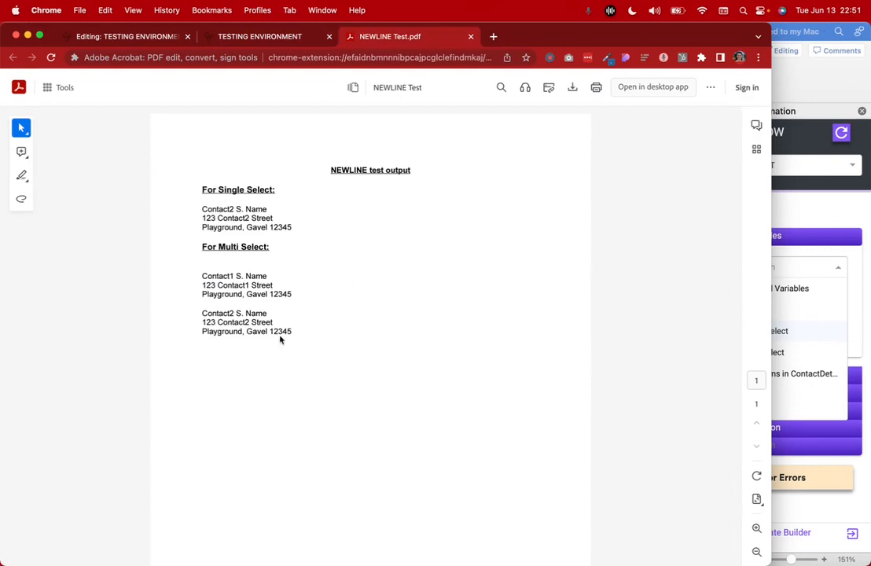
left_click(272, 36)
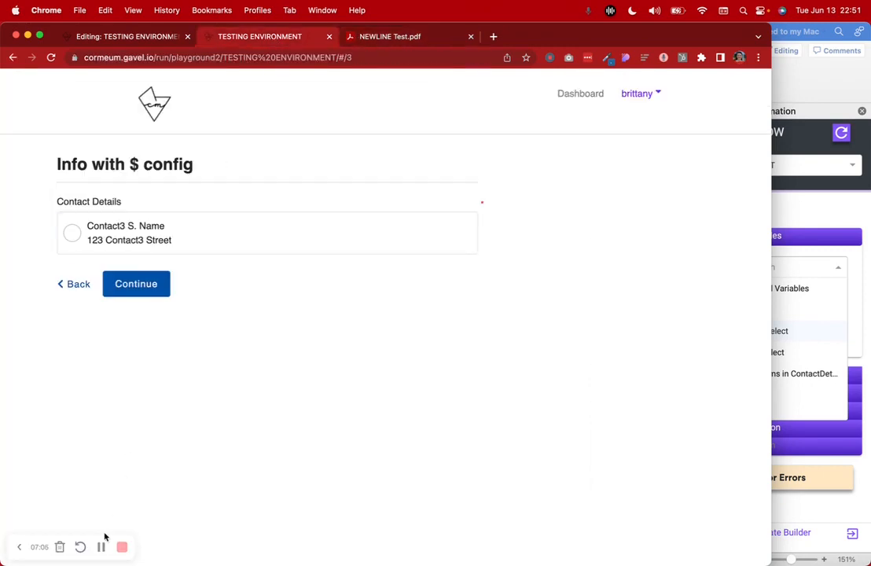
left_click(139, 40)
left_click(130, 151)
scroll(418, 288, "up", 5)
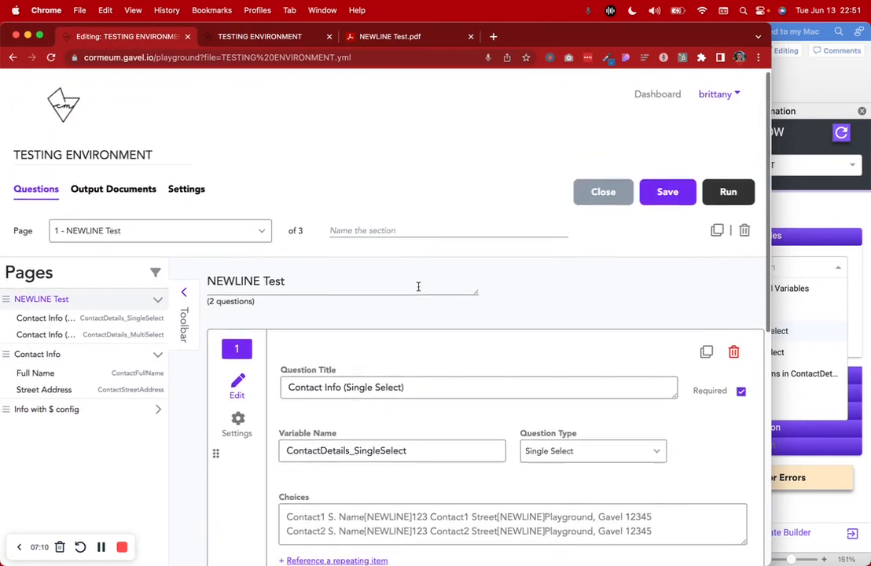
scroll(418, 288, "down", 5)
Open the Info with $ config page and highlight its ${ContactFullName}[NEWLINE]${ContactStreetAddress} choice
left_click_drag(287, 162, 662, 169)
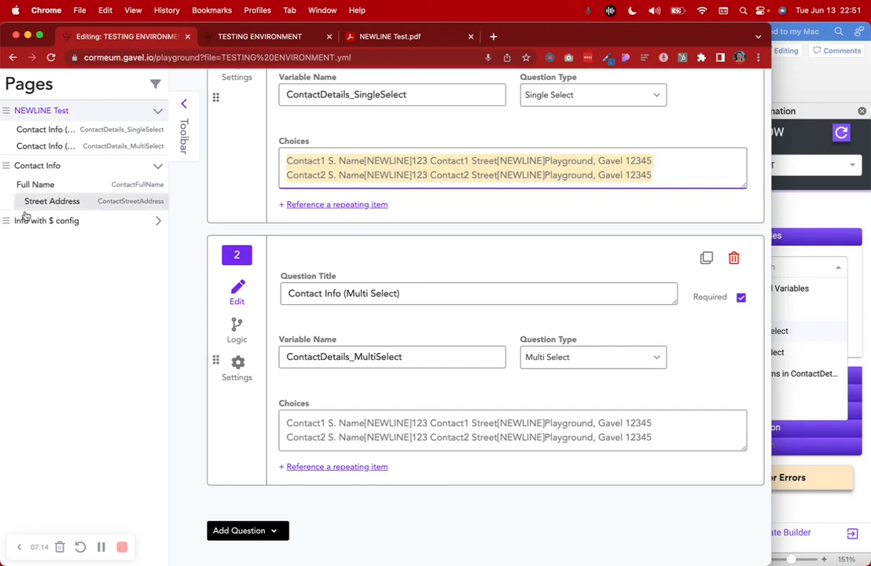
left_click(66, 220)
scroll(296, 429, "down", 2)
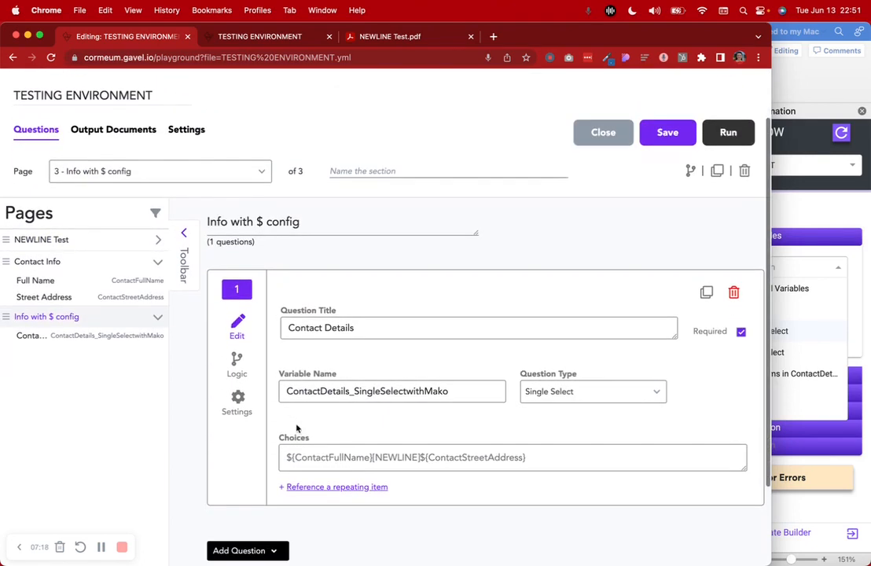
left_click(114, 280)
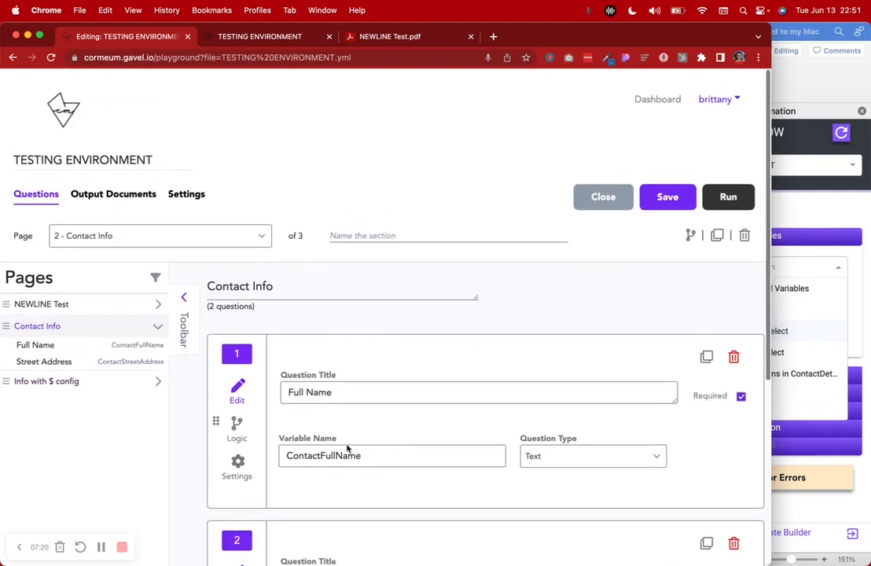
scroll(350, 452, "down", 5)
left_click(101, 163)
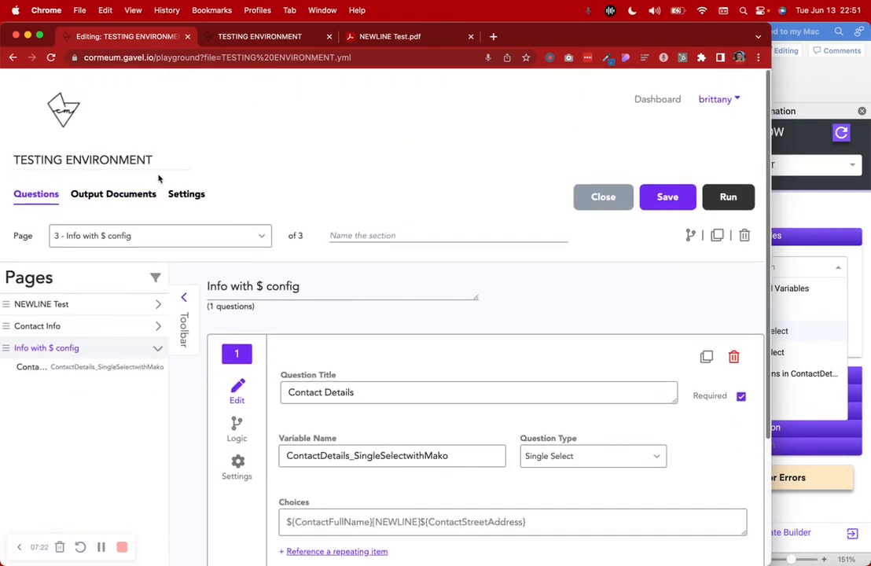
scroll(320, 342, "down", 3)
left_click_drag(286, 351, 535, 355)
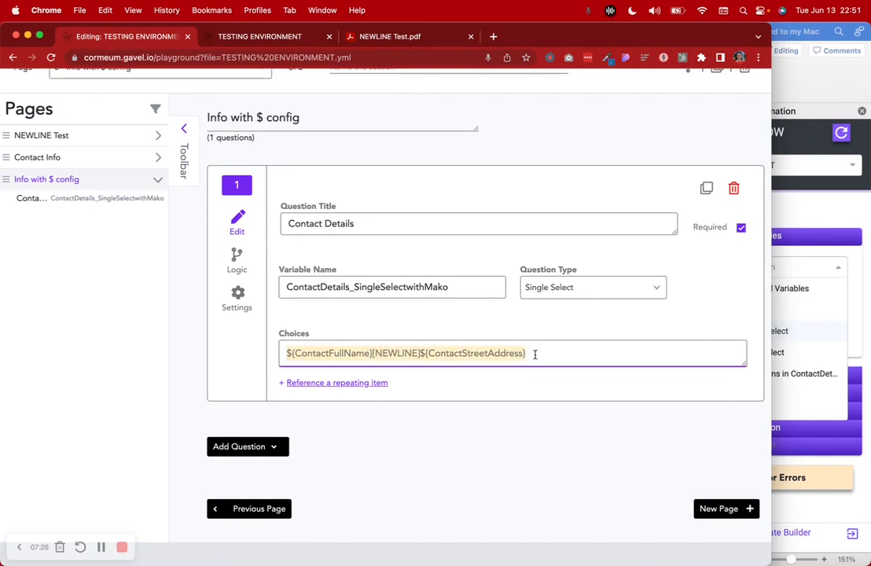
left_click(101, 547)
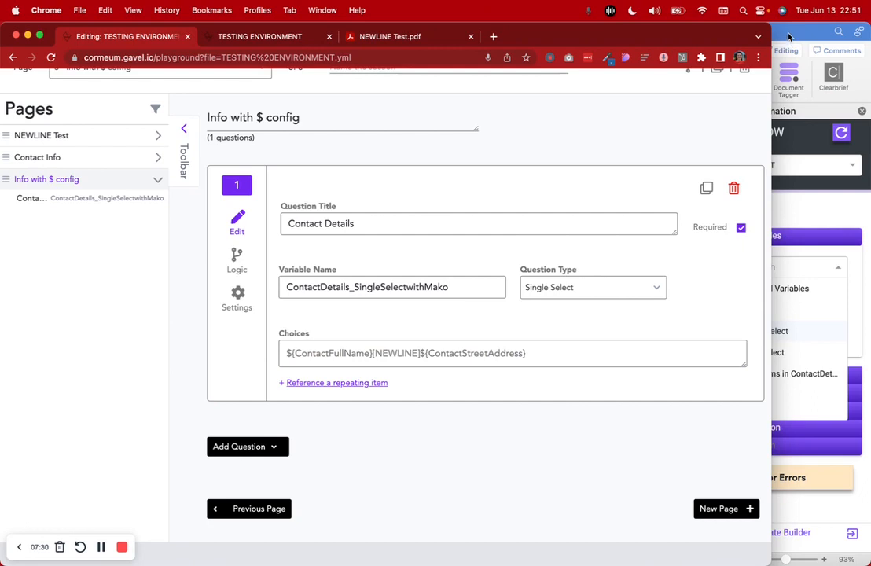
Bring the NEWLINE test template forward in Word, widen its window and zoom in
left_click(789, 36)
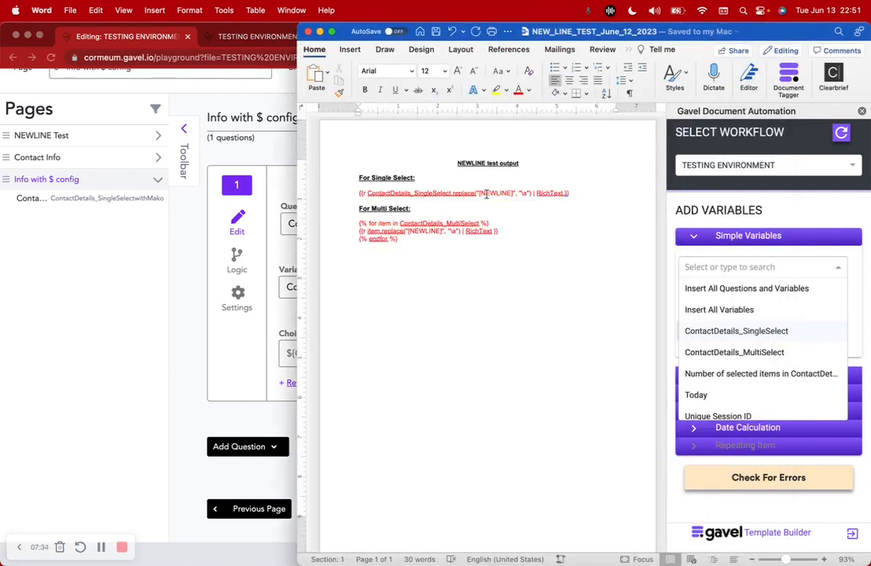
scroll(487, 193, "up", 5)
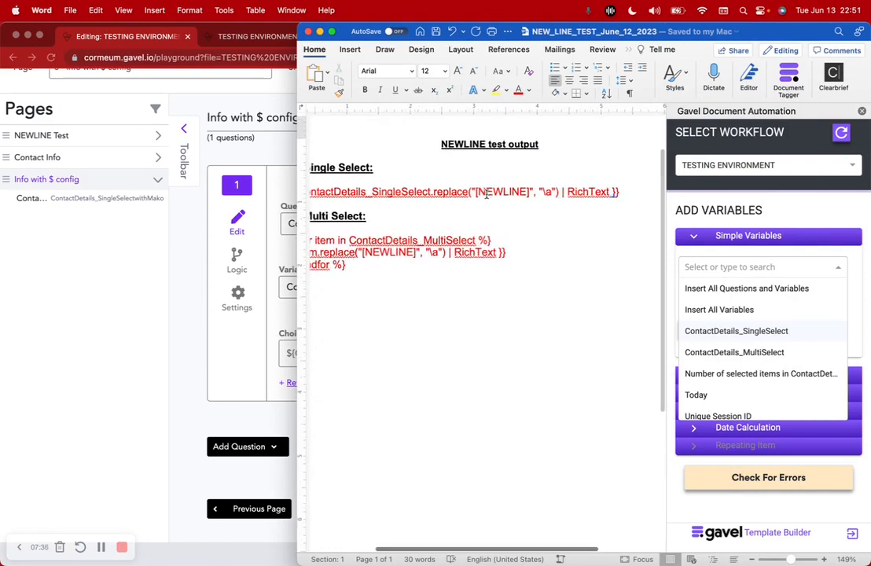
left_click_drag(298, 253, 167, 281)
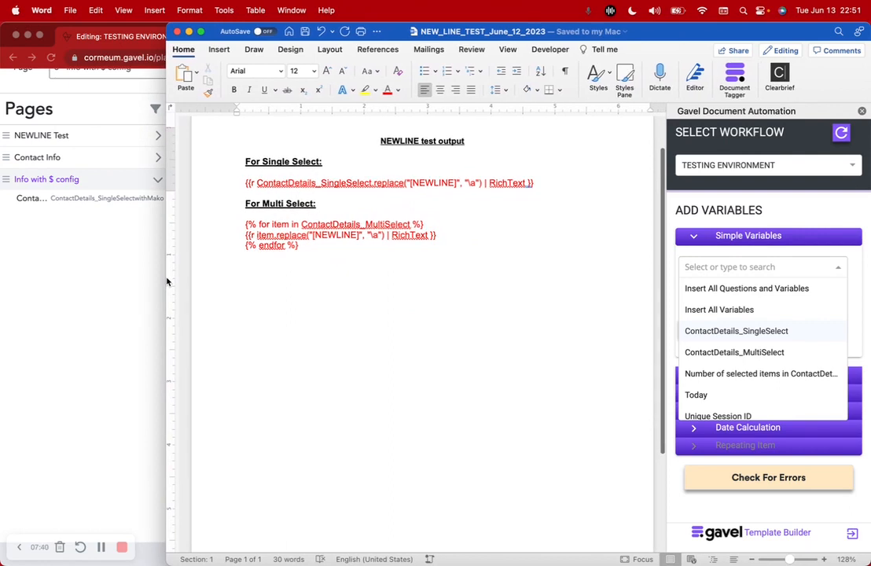
scroll(278, 171, "up", 5)
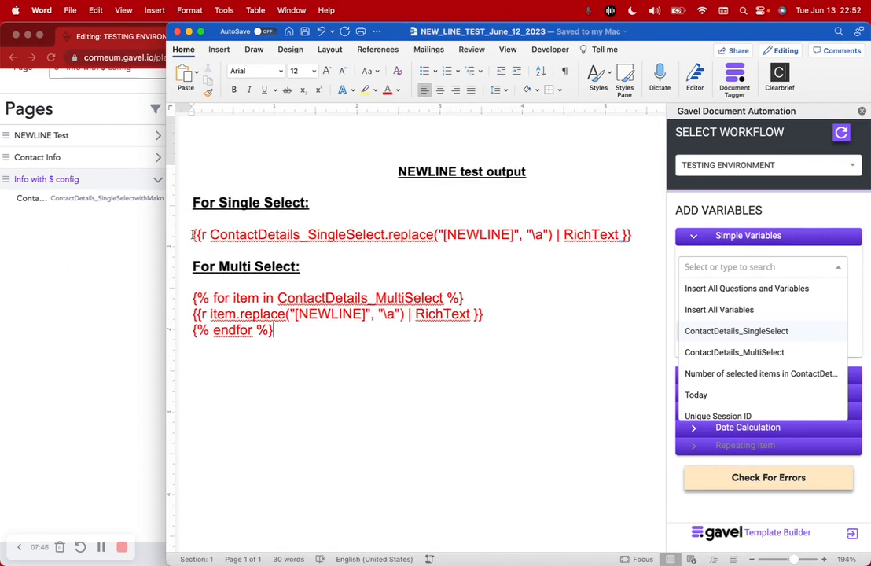
Highlight the Single Select line and its [NEWLINE] replace marker, then the three Multi Select loop lines
left_click_drag(192, 234, 643, 242)
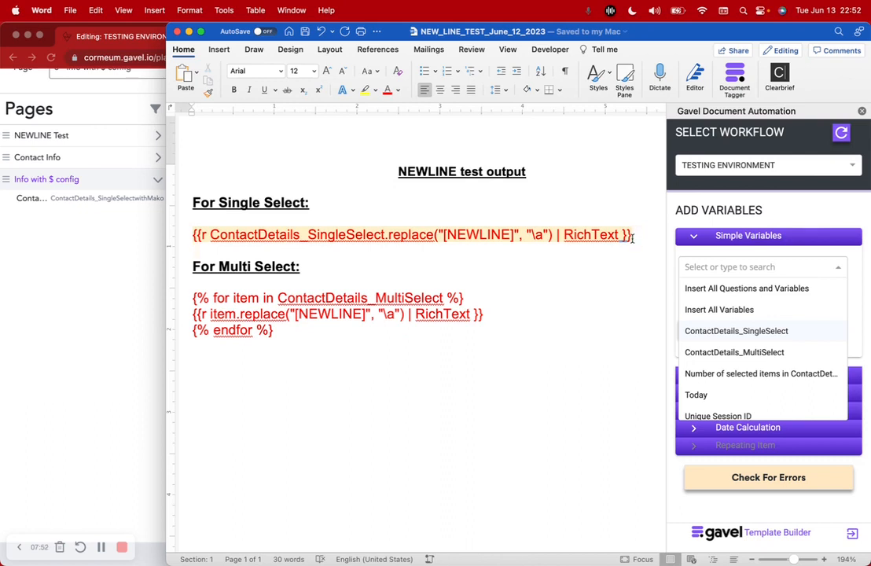
left_click(632, 238)
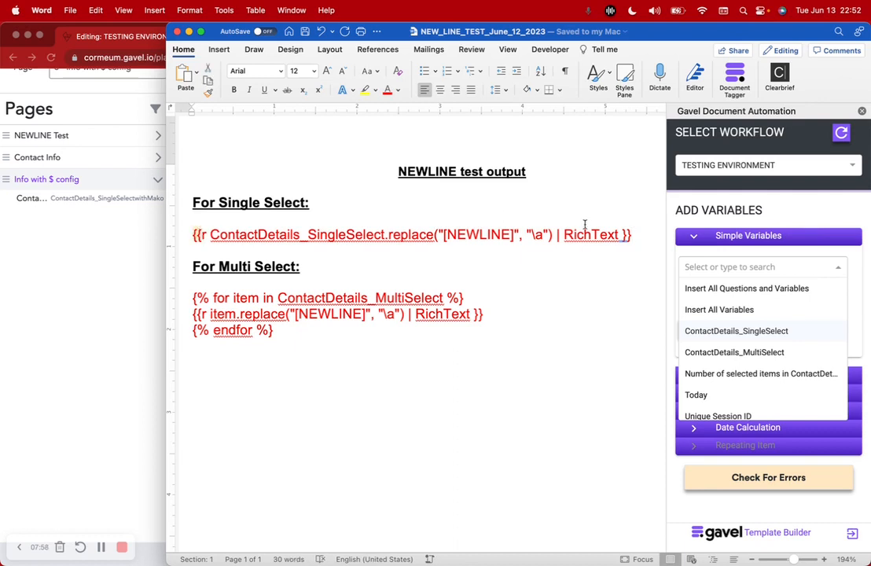
left_click_drag(637, 238, 634, 238)
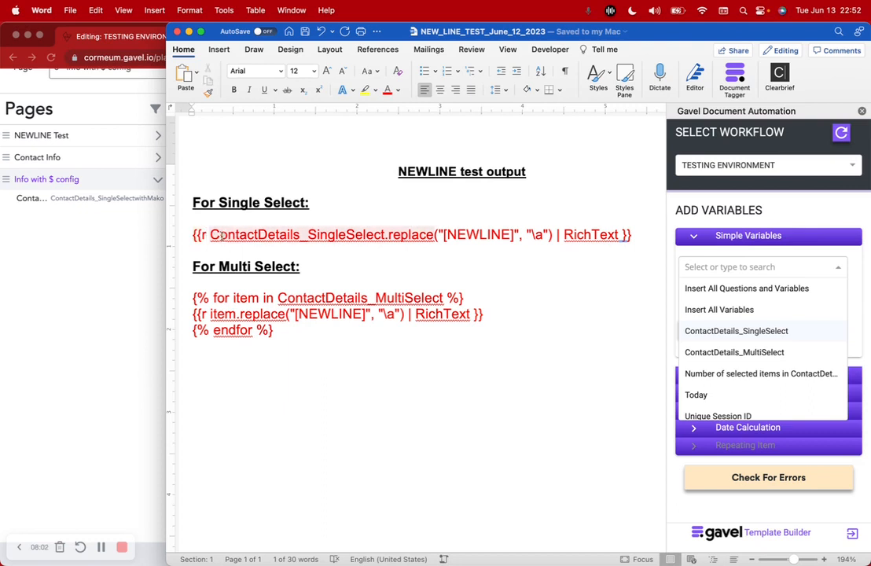
left_click(212, 234)
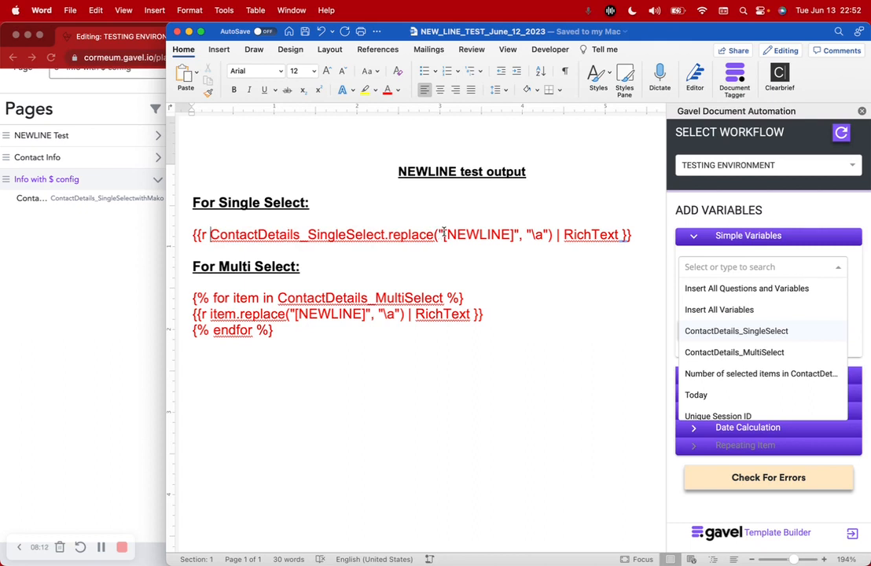
left_click_drag(443, 233, 500, 236)
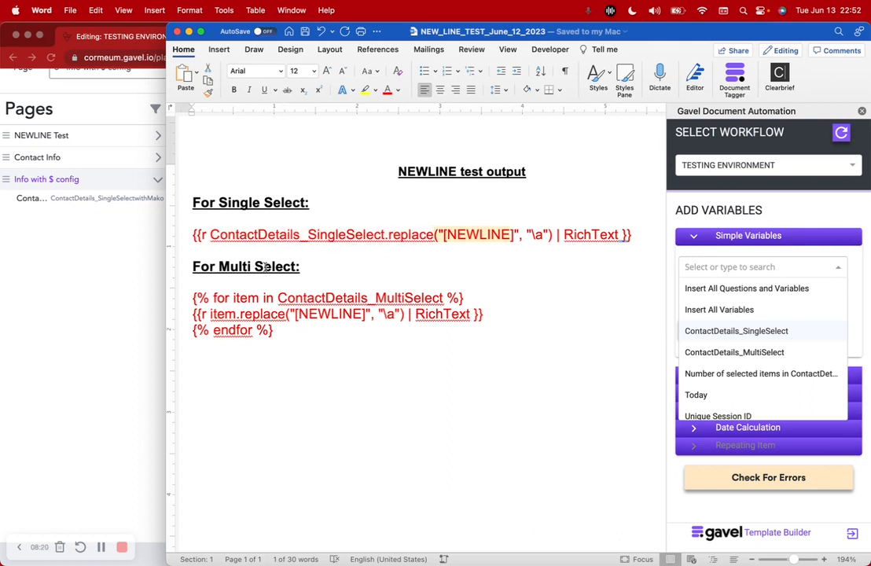
left_click_drag(188, 297, 496, 299)
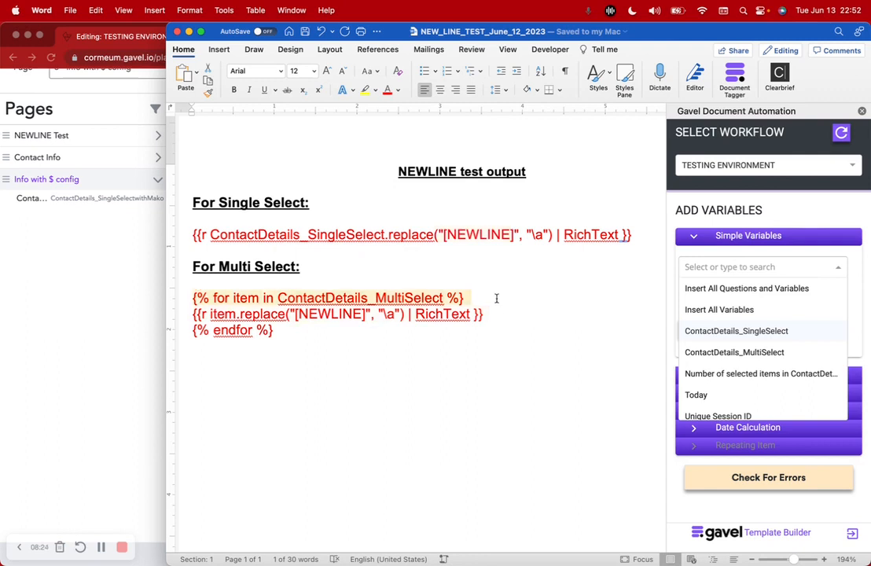
Check the Multi Select loop's [NEWLINE] replace call and Single Select line, then return to Gavel in Chrome
left_click(296, 300)
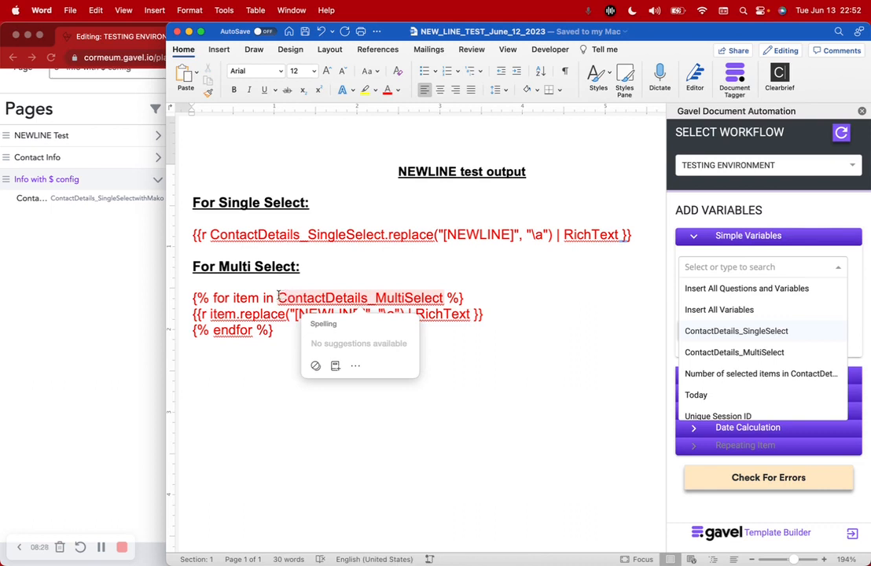
left_click(278, 295)
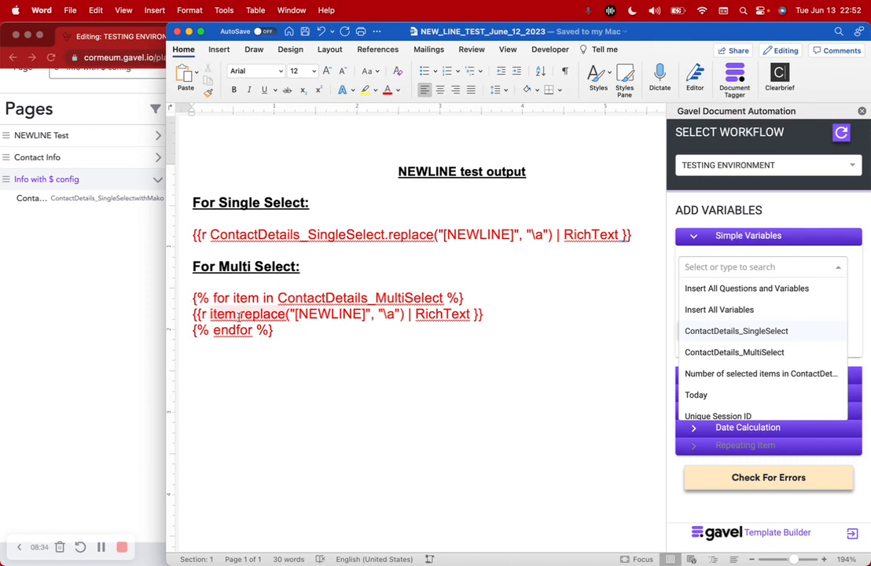
left_click_drag(294, 313, 366, 314)
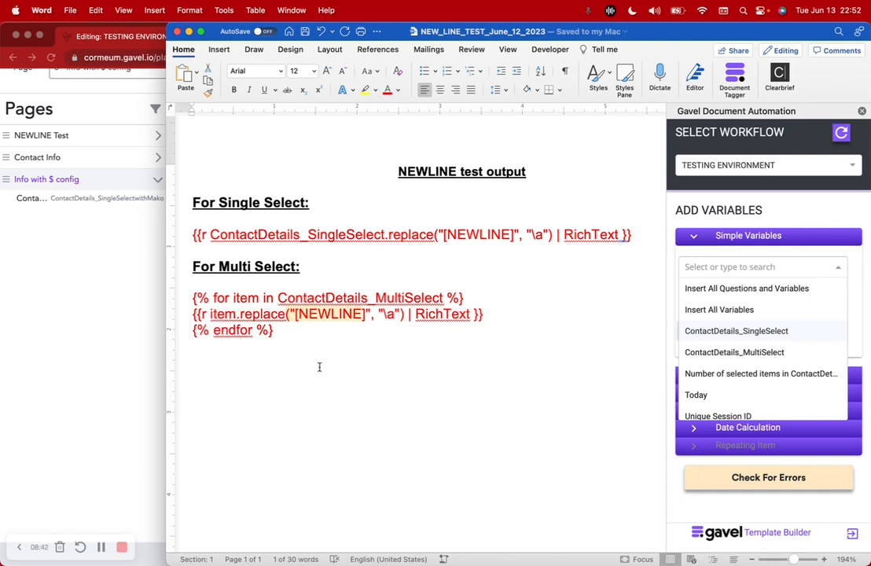
left_click_drag(189, 235, 601, 234)
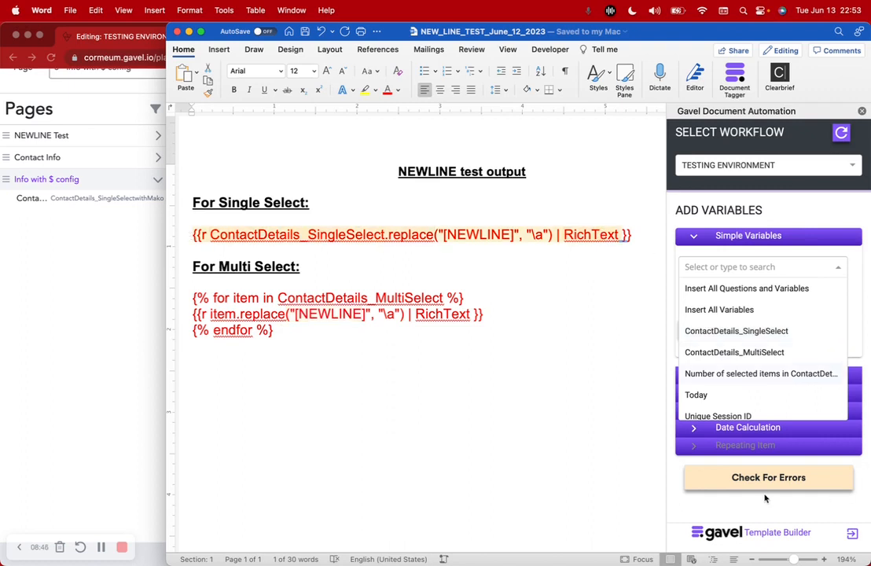
left_click(605, 464)
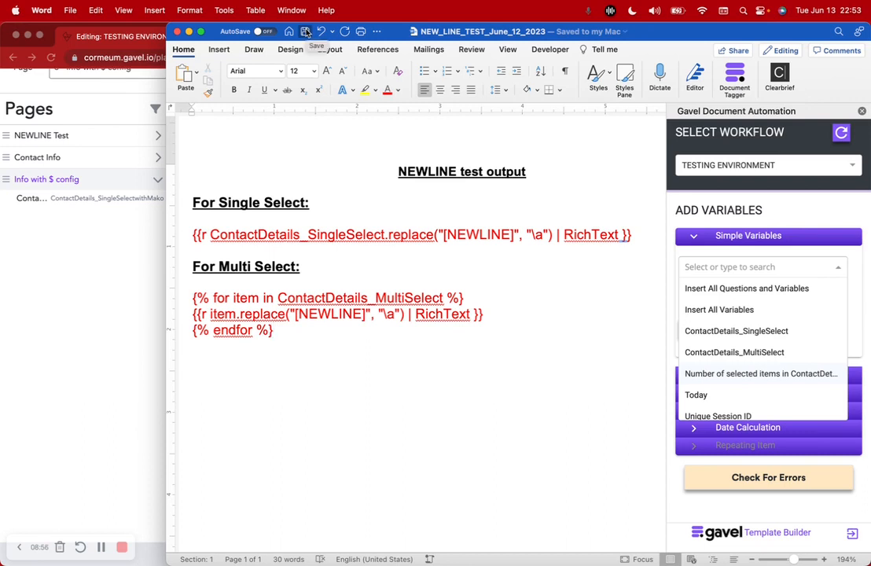
left_click(164, 254)
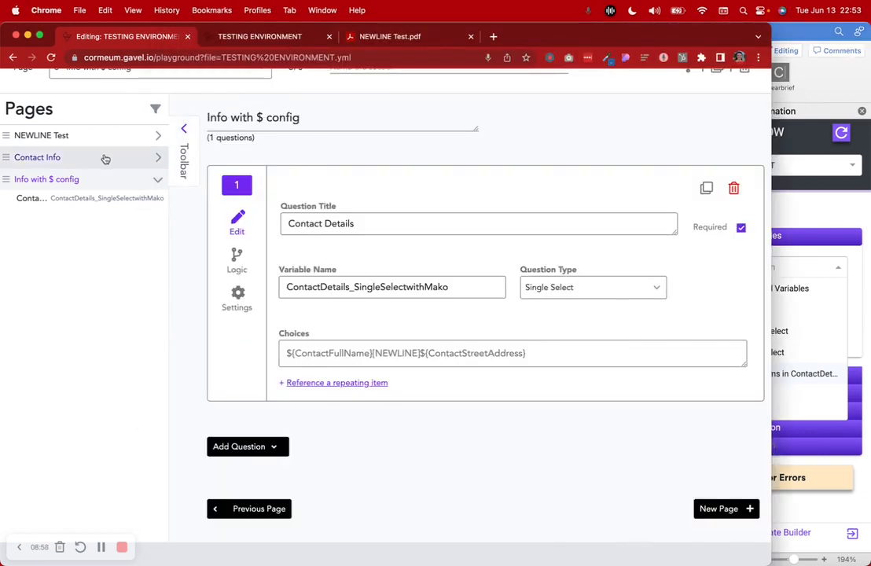
left_click(158, 135)
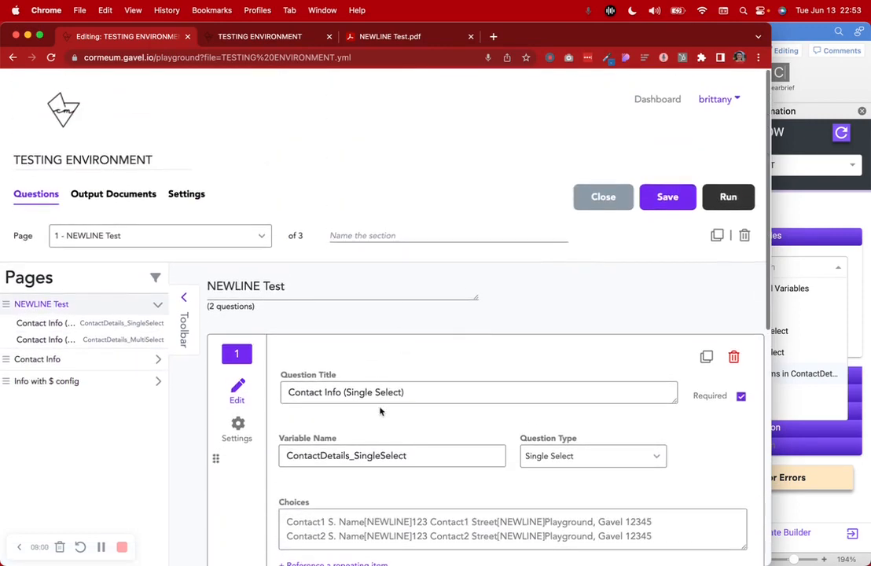
scroll(379, 408, "down", 5)
left_click_drag(320, 297, 364, 312)
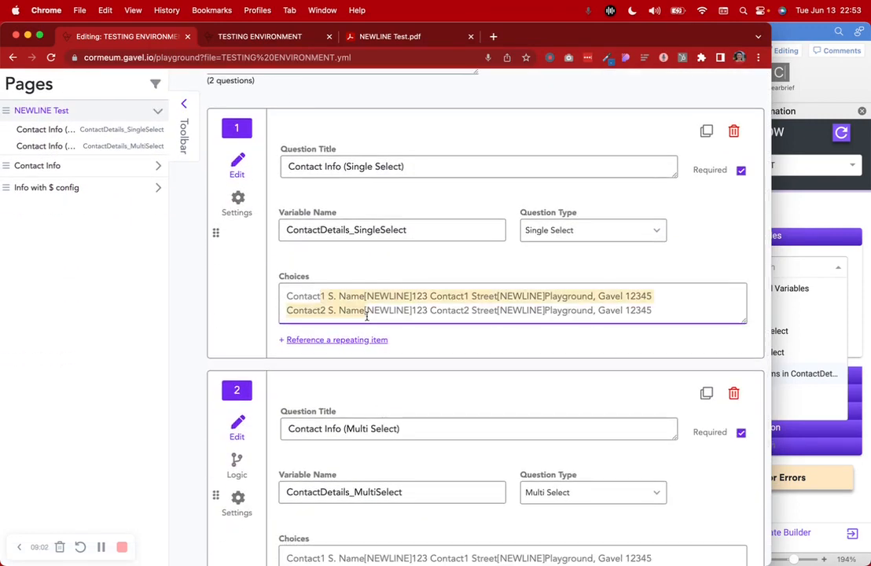
left_click(129, 188)
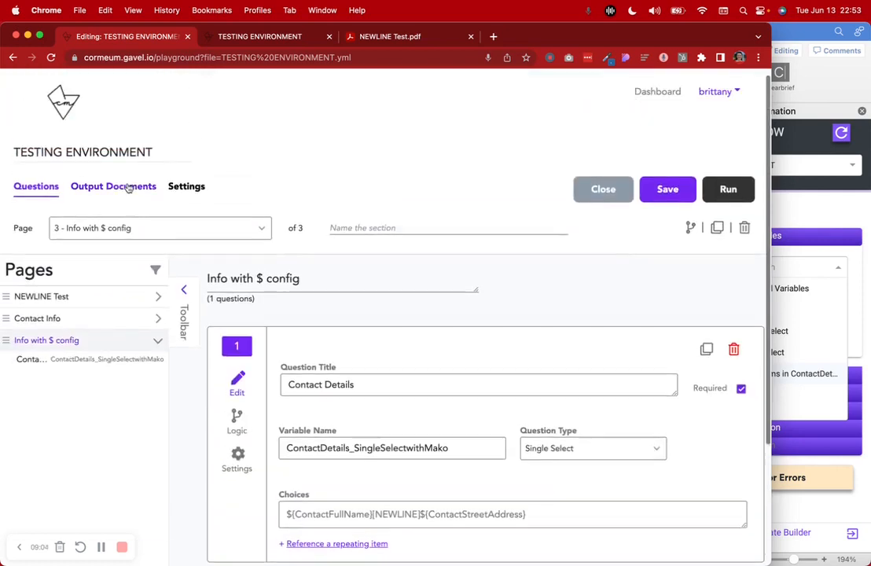
scroll(107, 227, "down", 3)
left_click(78, 189)
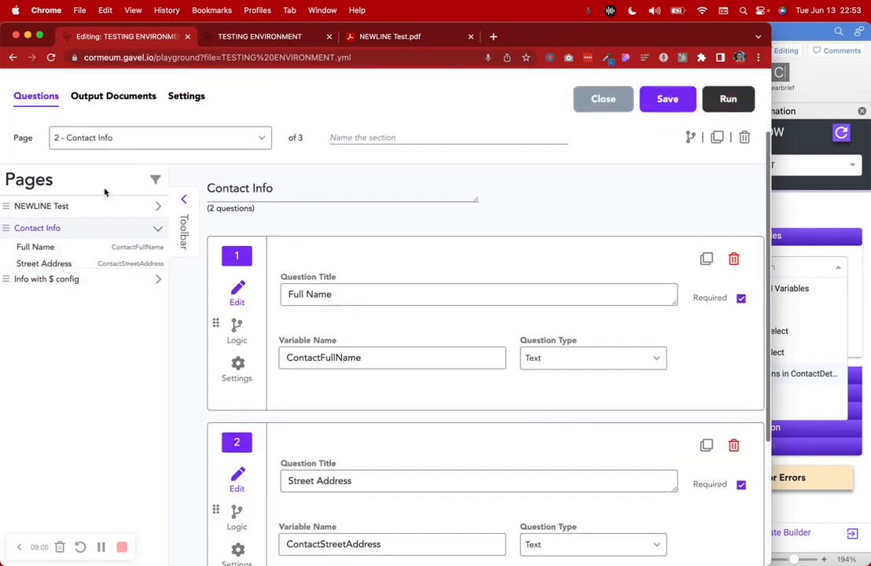
scroll(394, 412, "down", 5)
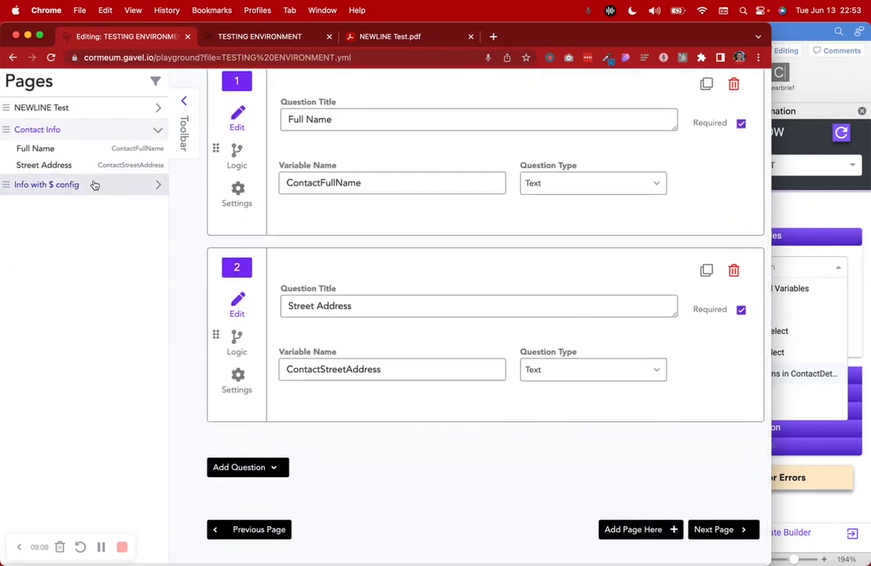
left_click(94, 185)
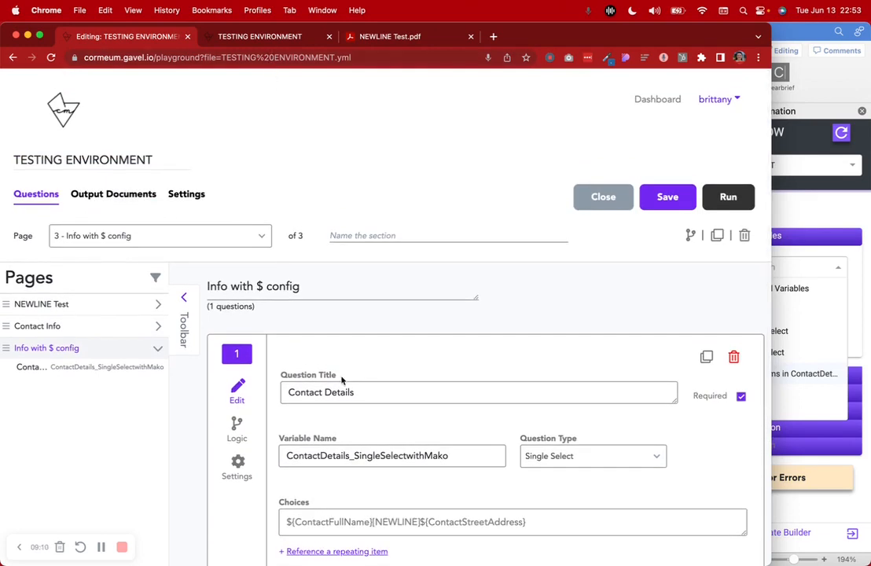
scroll(297, 330, "down", 3)
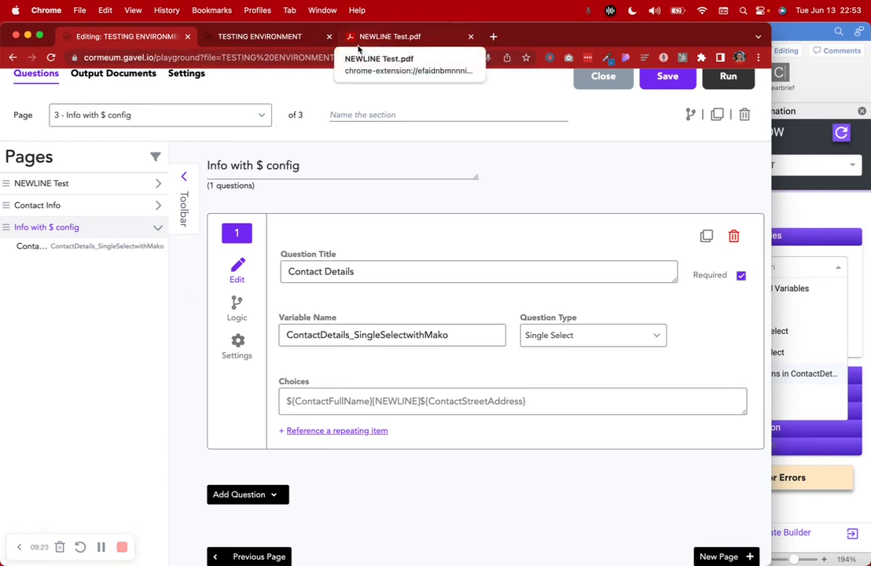
Switch from the Word template back to the Gavel editor and show the Contact Info page's questions
left_click(803, 29)
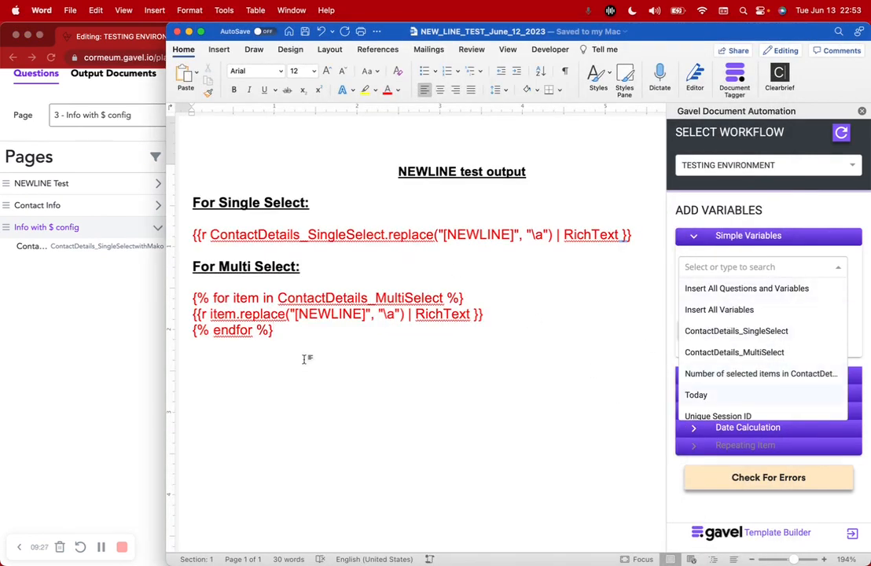
left_click(65, 339)
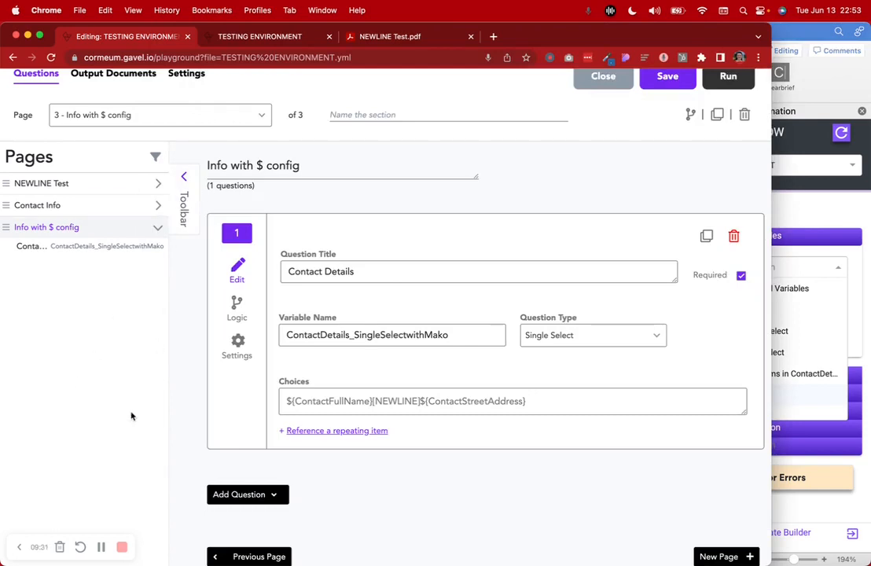
left_click(158, 205)
left_click(116, 235)
scroll(455, 431, "down", 5)
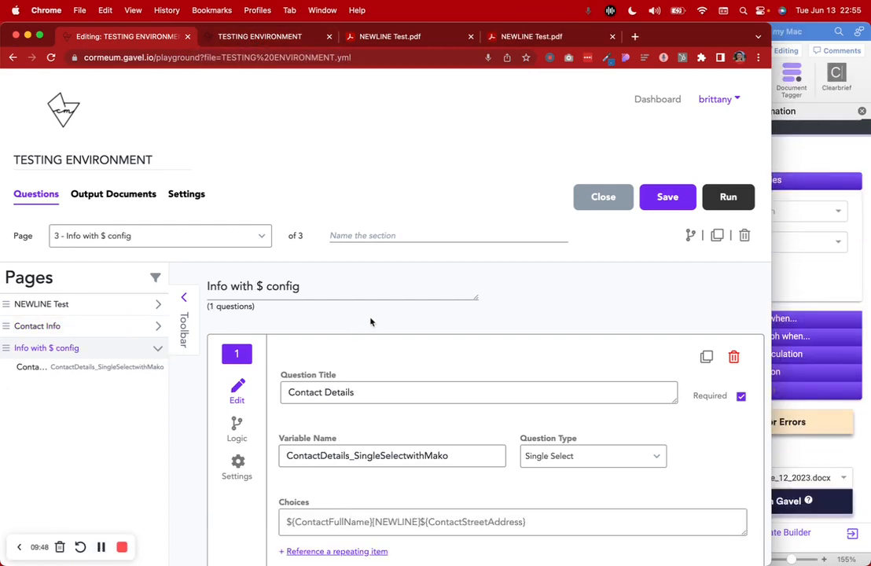
Widen Word, select the Single Select with $ line and its heading's $, then view NEWLINE Test.pdf
left_click(786, 32)
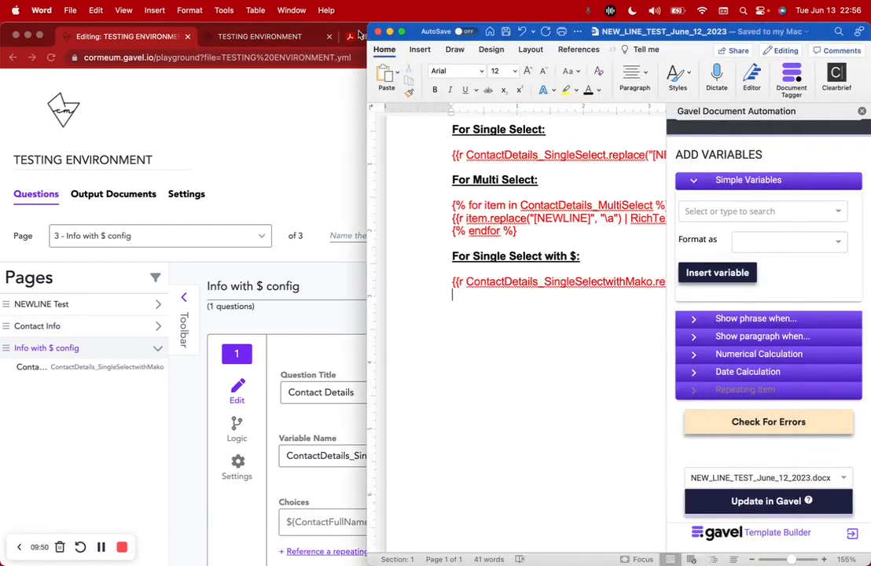
left_click_drag(365, 22, 201, 24)
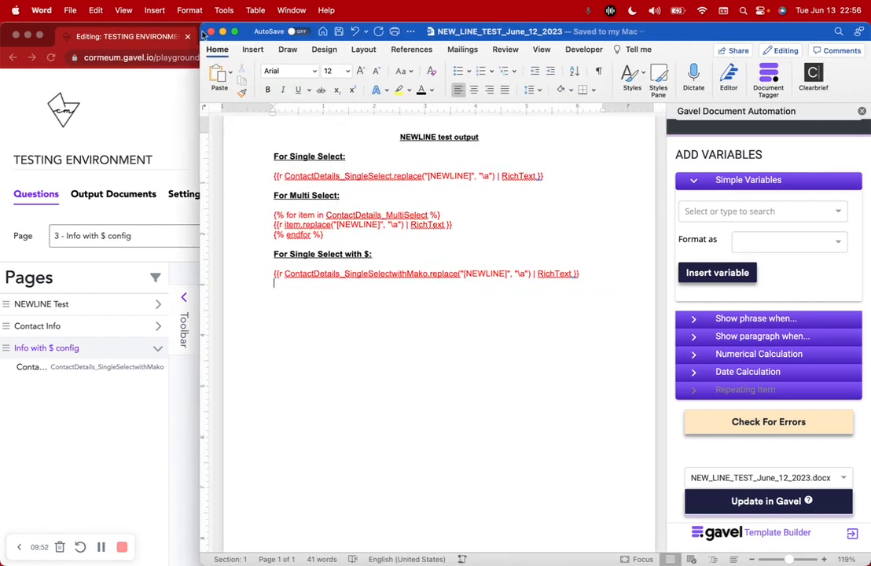
scroll(268, 188, "up", 2)
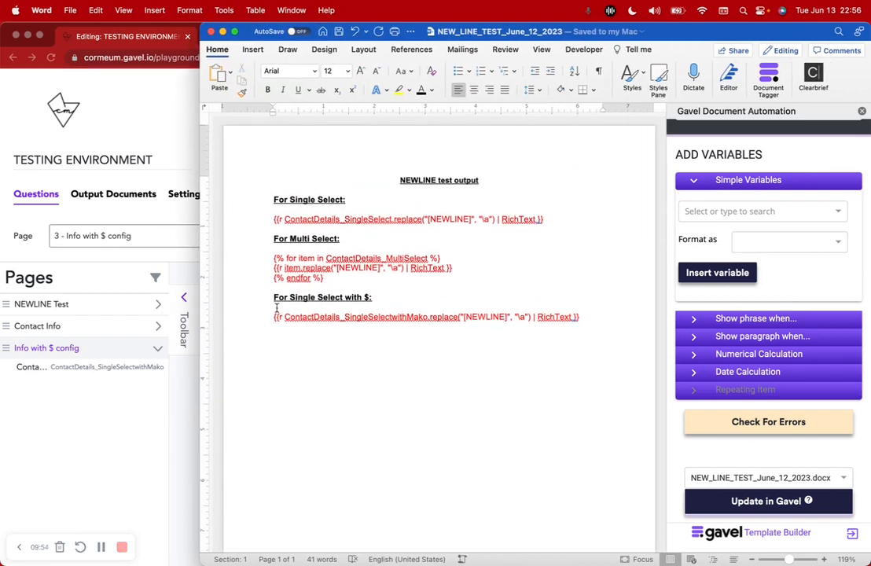
left_click_drag(270, 317, 588, 317)
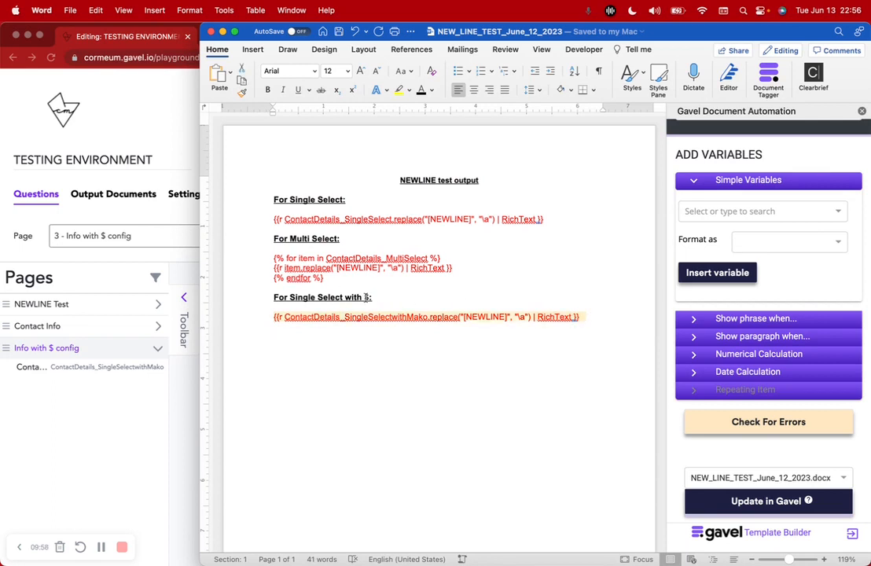
left_click(366, 297)
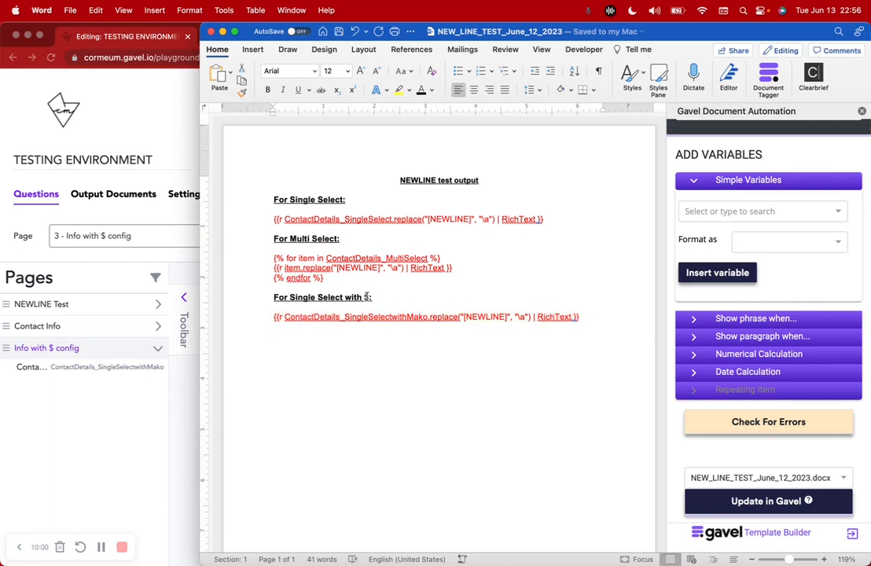
double_click(366, 296)
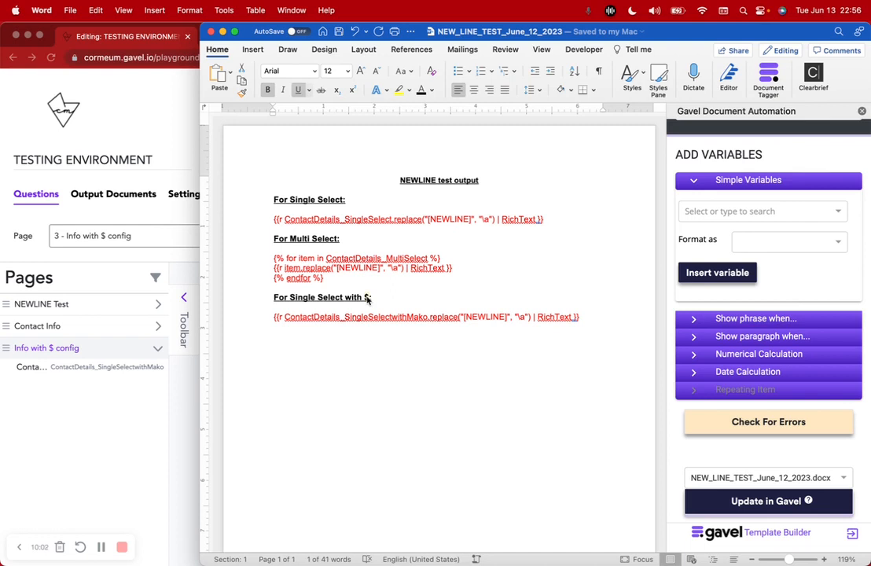
left_click(184, 425)
left_click(412, 37)
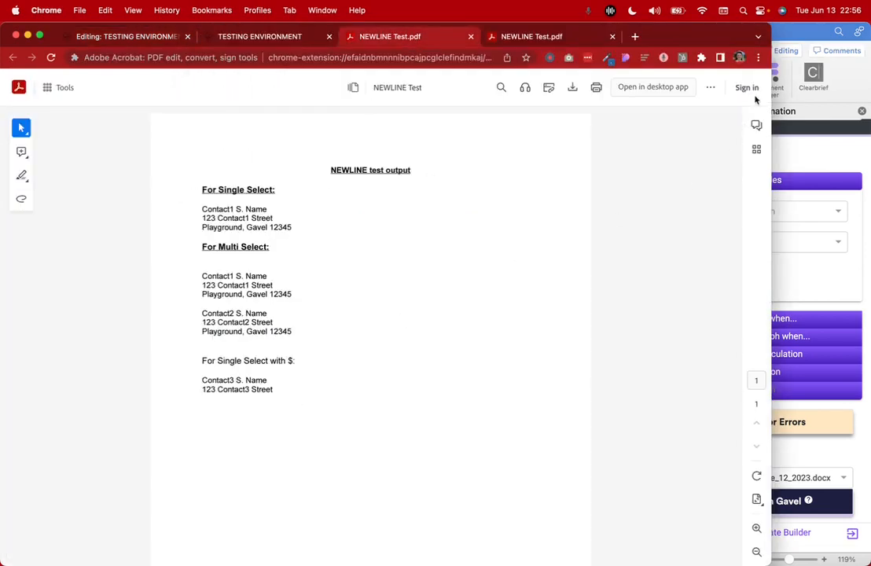
Upload the updated Word template to the Gavel workflow with Update in Gavel
left_click(787, 39)
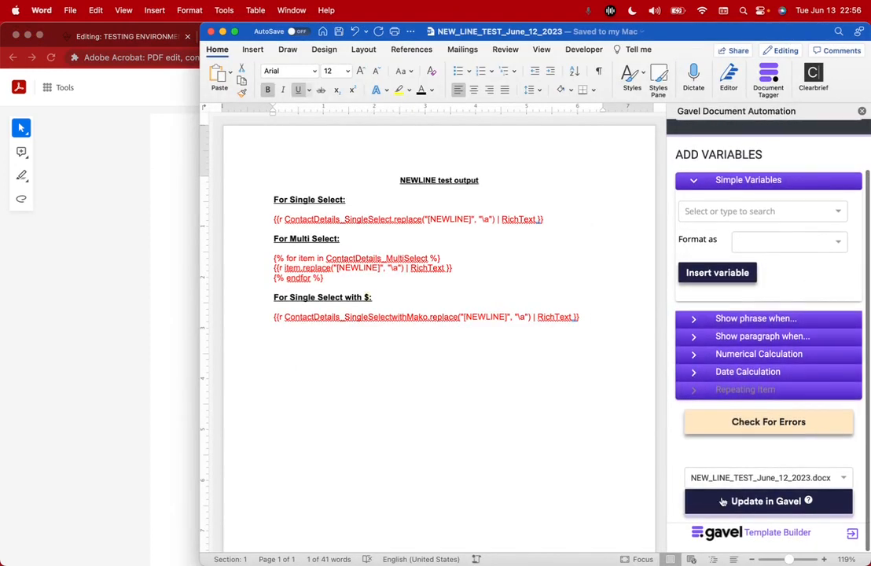
left_click(753, 503)
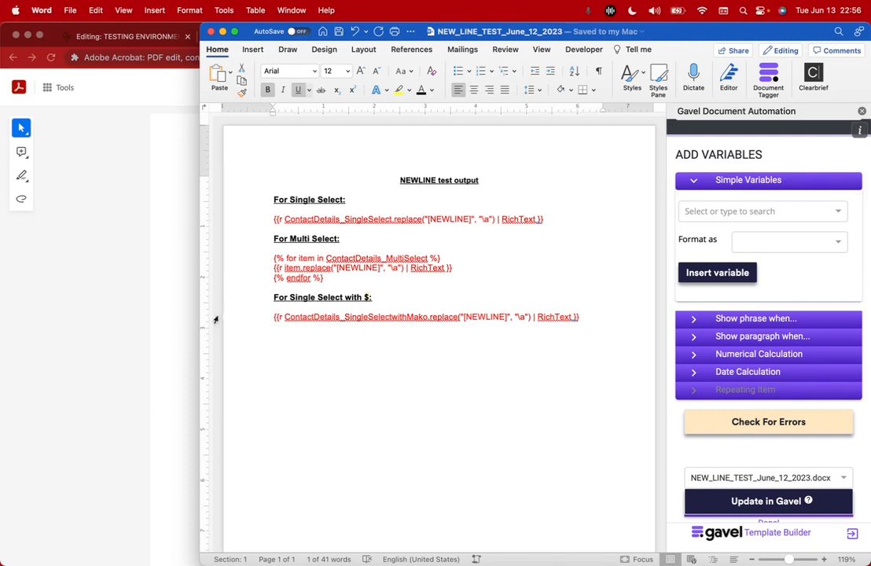
left_click(188, 277)
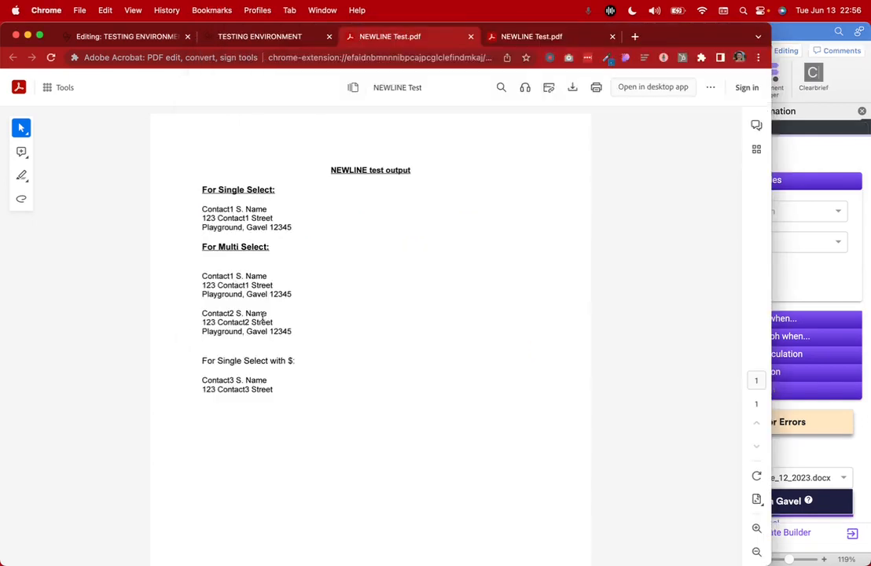
Close both NEWLINE Test.pdf output tabs in Chrome
left_click(470, 36)
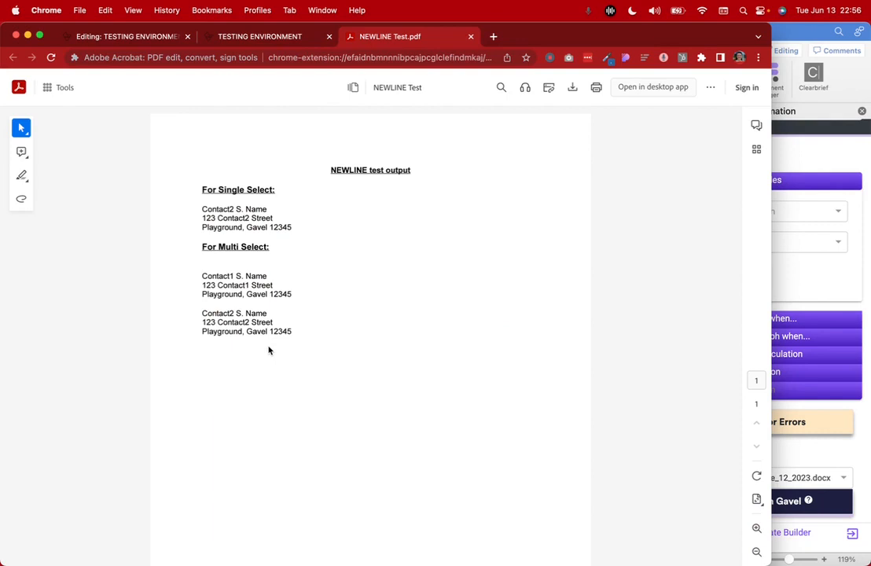
left_click(843, 28)
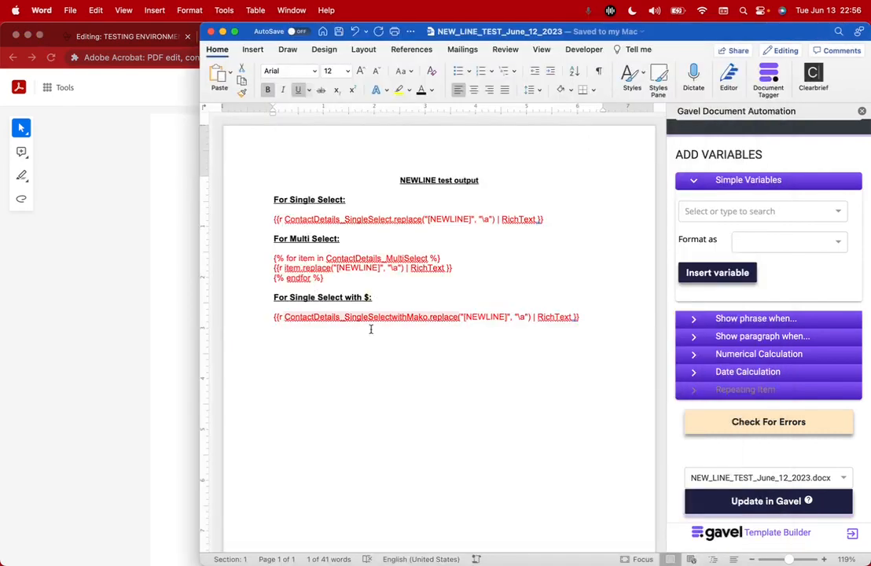
left_click(140, 283)
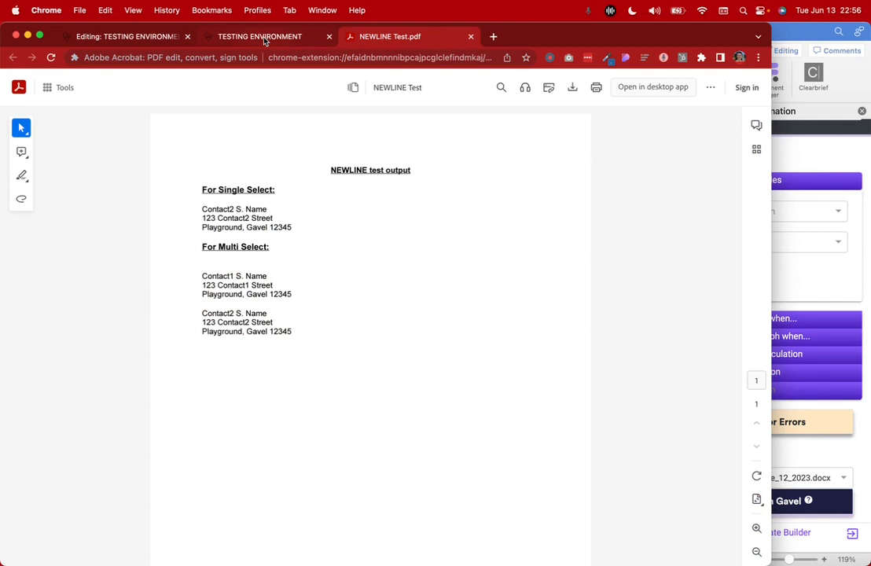
left_click(472, 39)
left_click(807, 26)
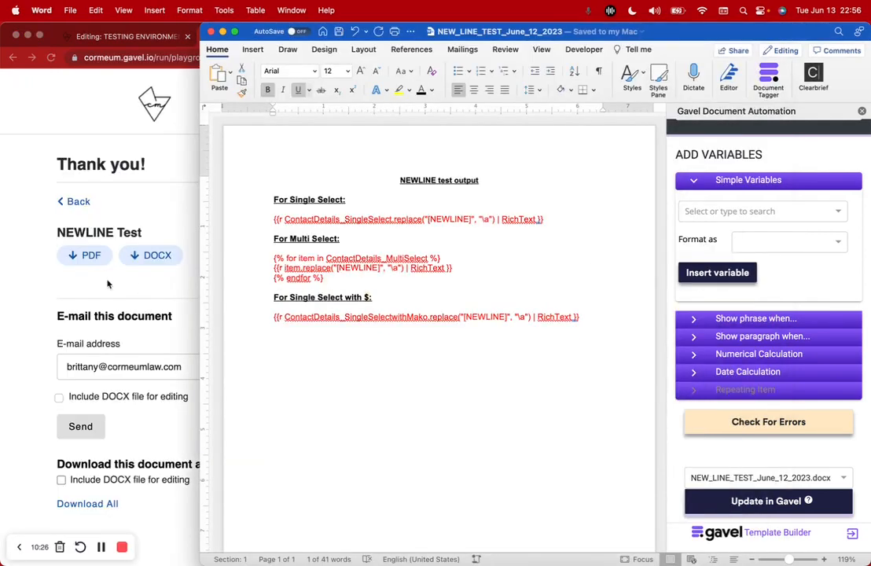
left_click(140, 289)
Close the extra TESTING ENVIRONMENT tab, save the workflow, and start a test run
left_click(165, 39)
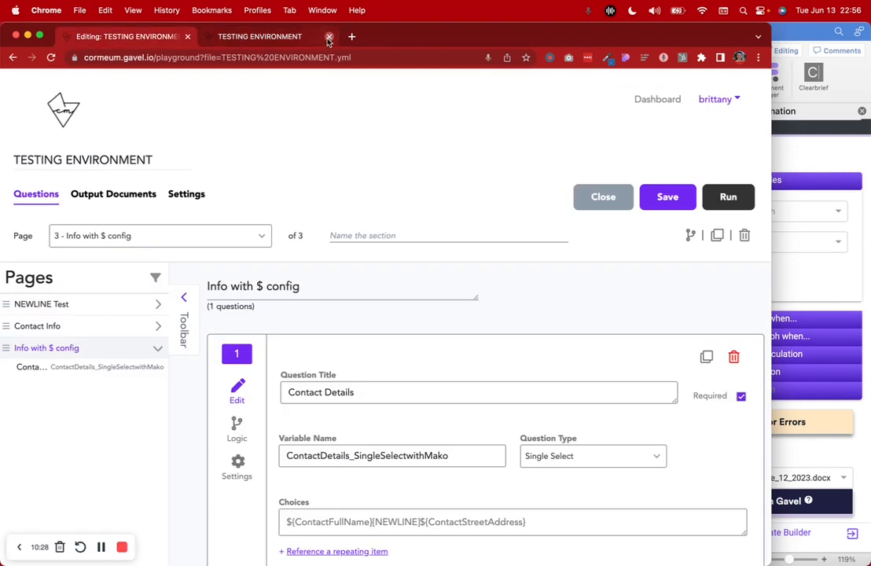
left_click(329, 37)
left_click(667, 197)
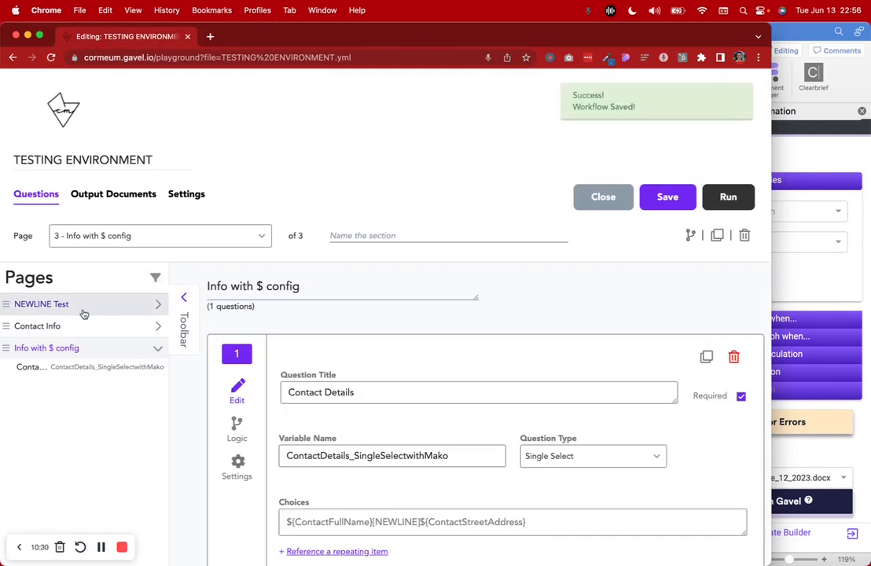
left_click(722, 197)
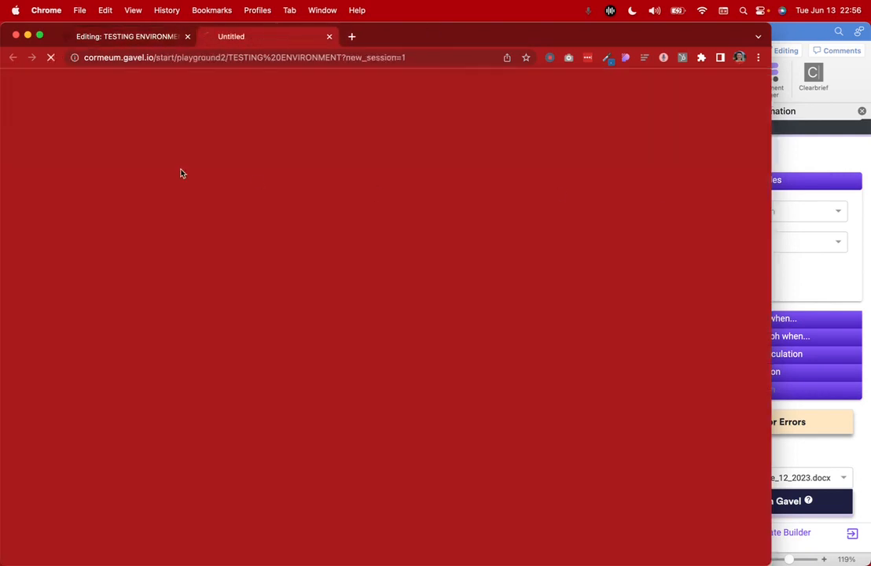
Open the NEWLINE Test page in the editor and compare its single-select choices with the rendered form
left_click(126, 37)
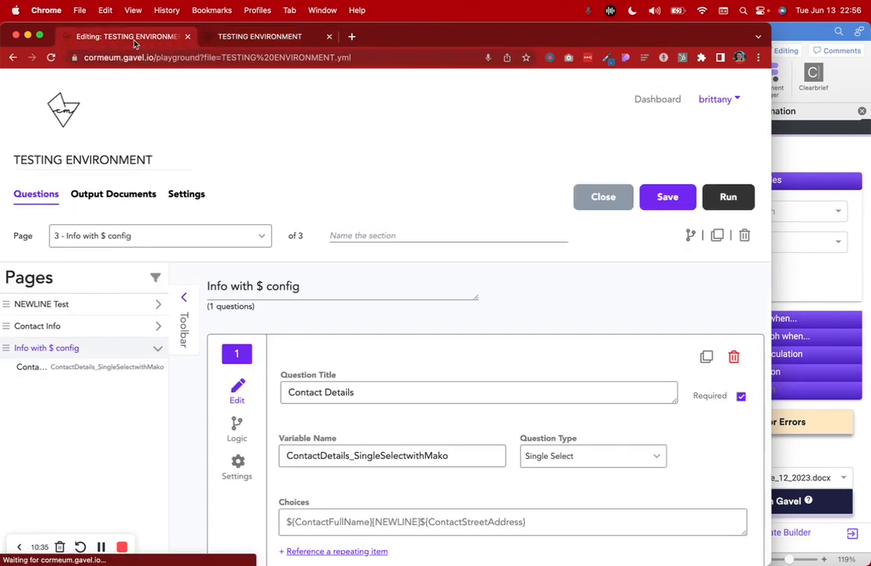
left_click(109, 308)
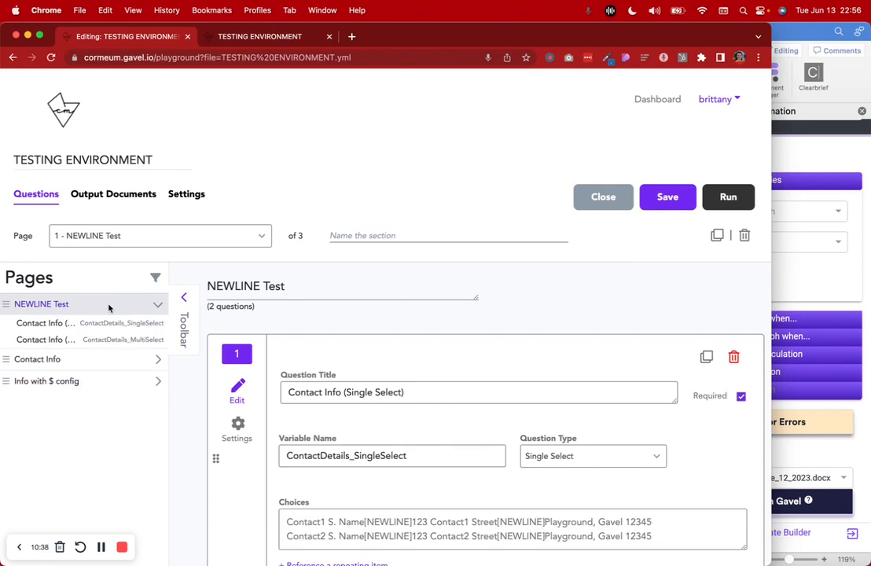
scroll(410, 330, "down", 3)
scroll(410, 329, "down", 3)
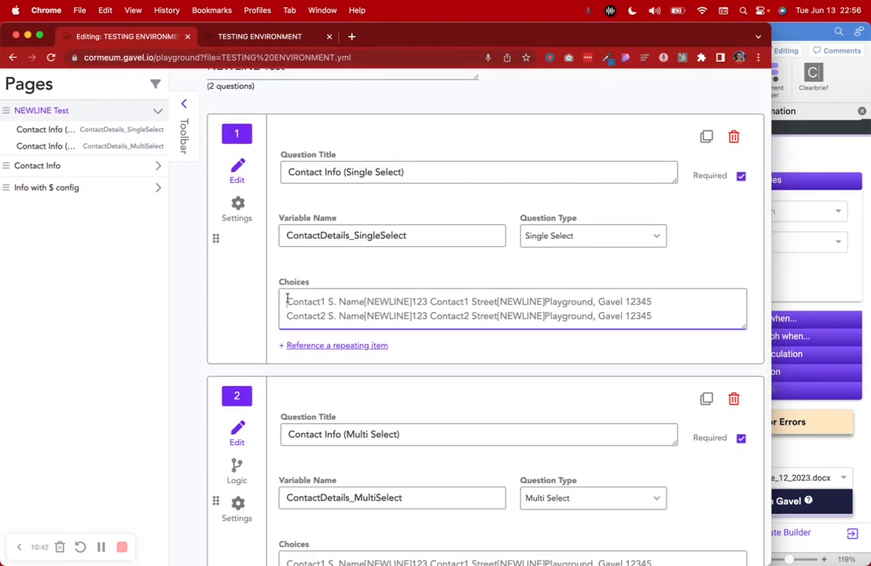
left_click_drag(284, 301, 739, 312)
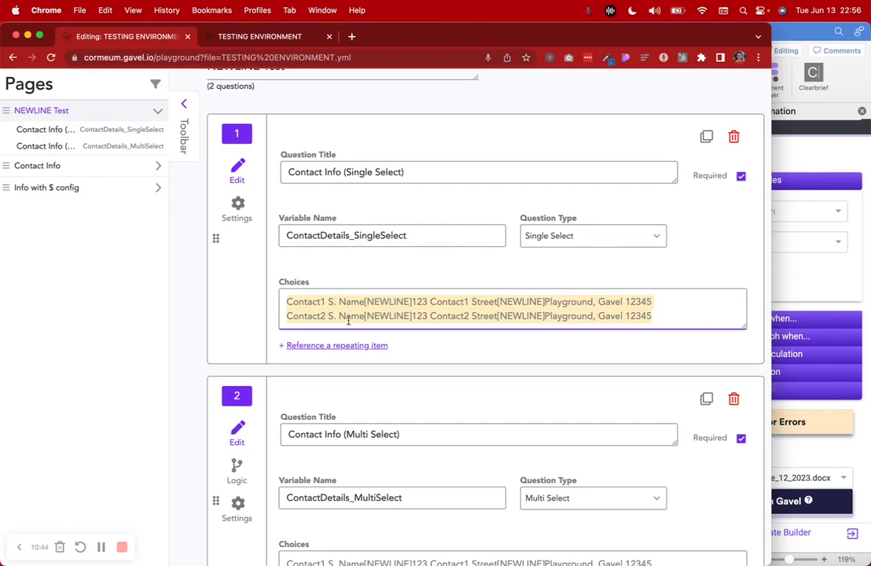
left_click(243, 44)
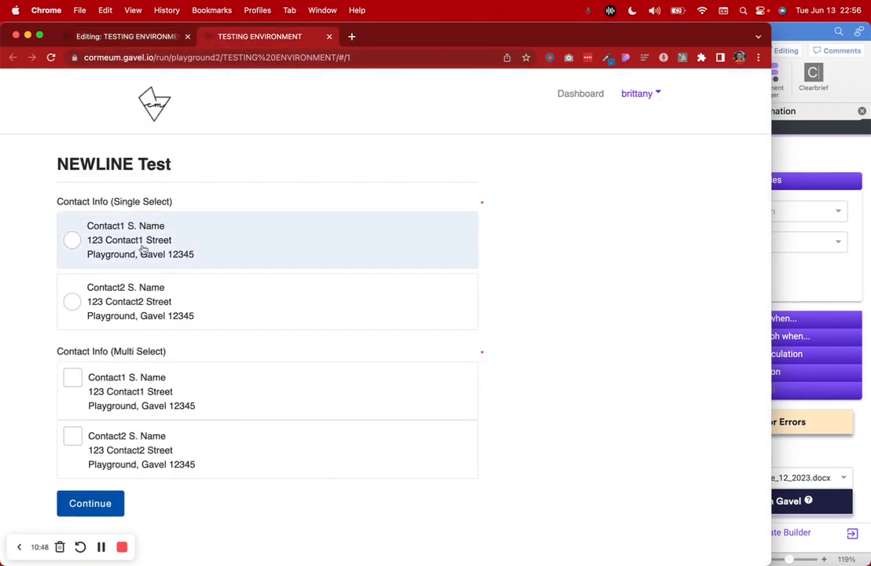
left_click(87, 35)
Review the multi-select question's choices on the NEWLINE Test editor page
scroll(291, 302, "down", 5)
left_click_drag(284, 428, 657, 452)
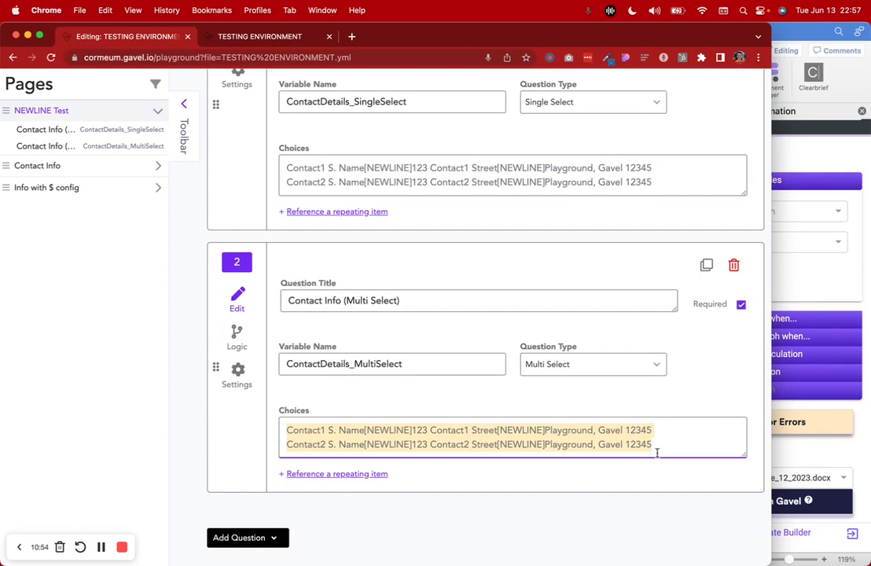
scroll(264, 218, "up", 1)
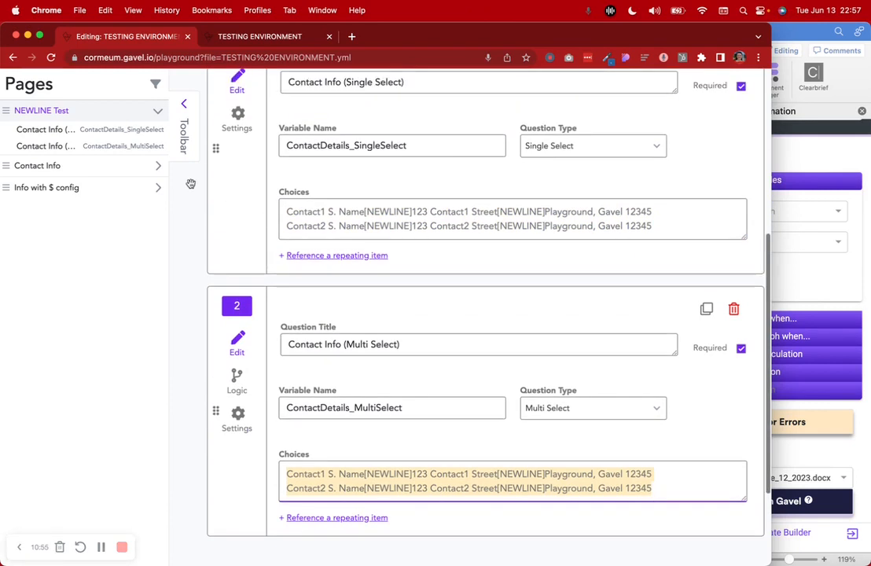
In the test run, choose Contact2, check Contact1 and Contact2, and continue
left_click(236, 37)
left_click(149, 301)
left_click(126, 391)
left_click(114, 440)
left_click(110, 503)
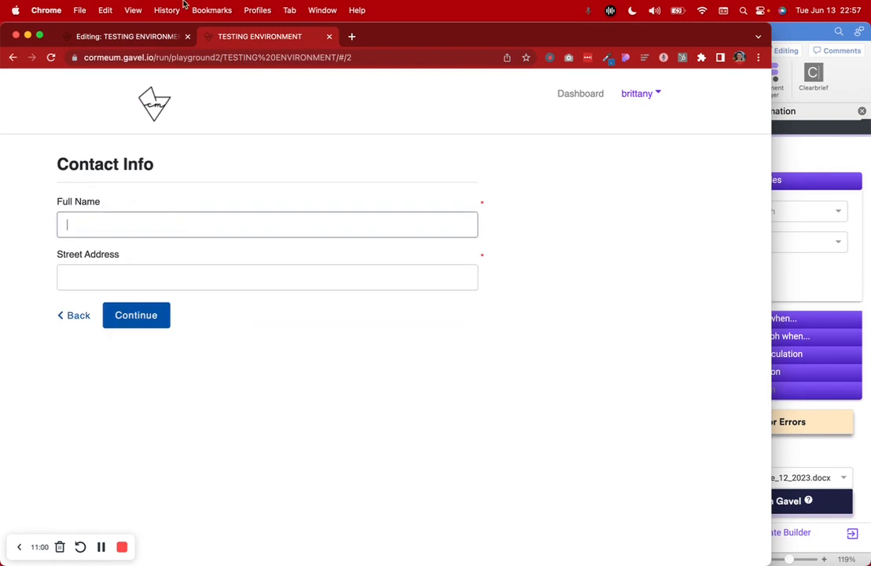
Open the Info with $ config question and highlight the ${ContactFullName} token in its choices
left_click(136, 36)
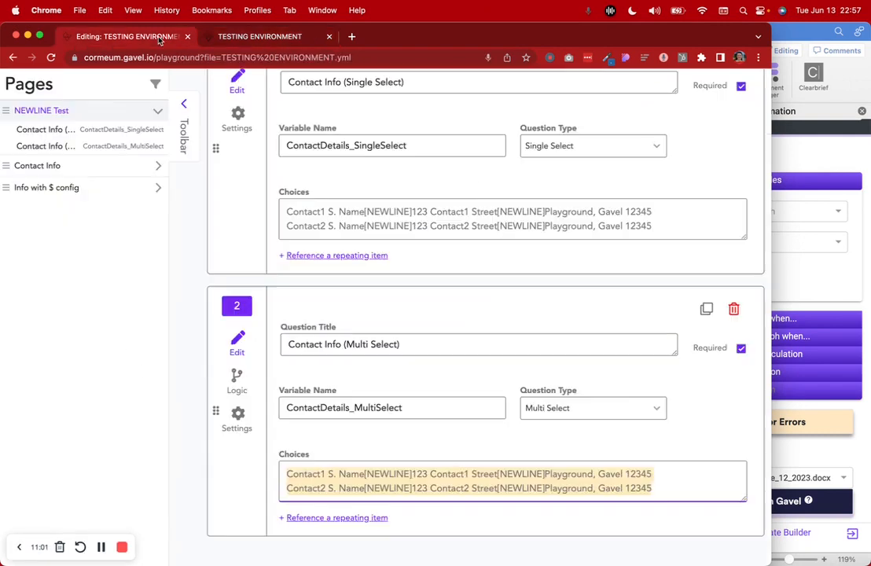
left_click(145, 189)
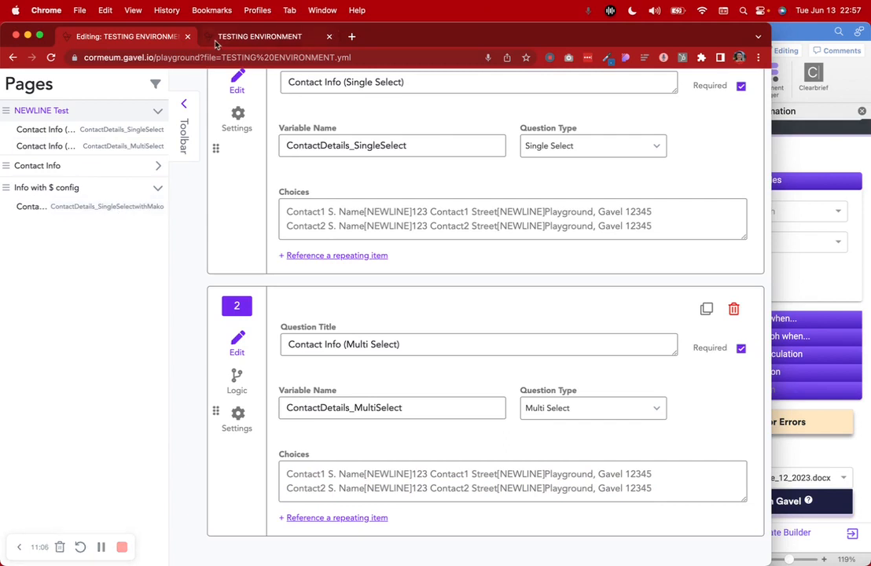
left_click(111, 206)
scroll(306, 409, "down", 3)
left_click(288, 354)
left_click_drag(288, 353, 371, 353)
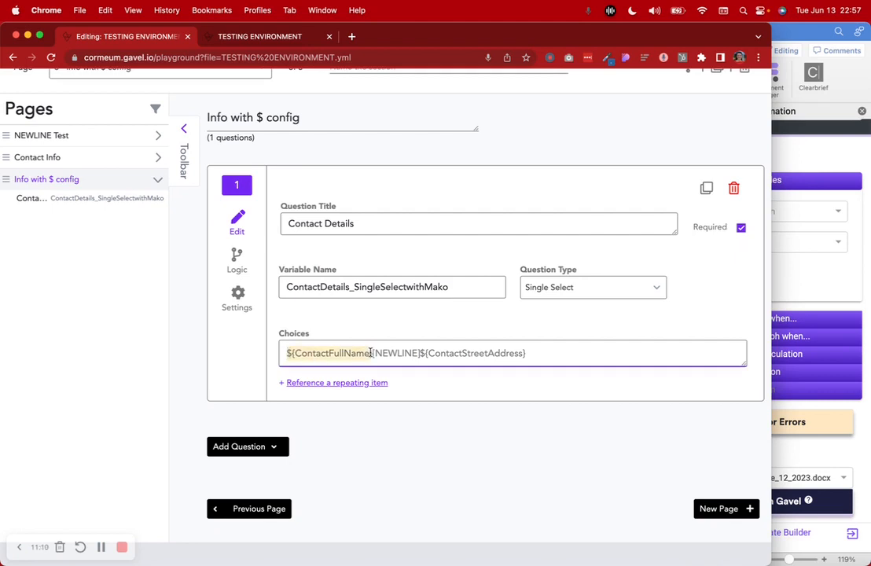
Autofill Full Name and Street Address on the Contact Info page and continue
left_click(260, 36)
left_click(120, 225)
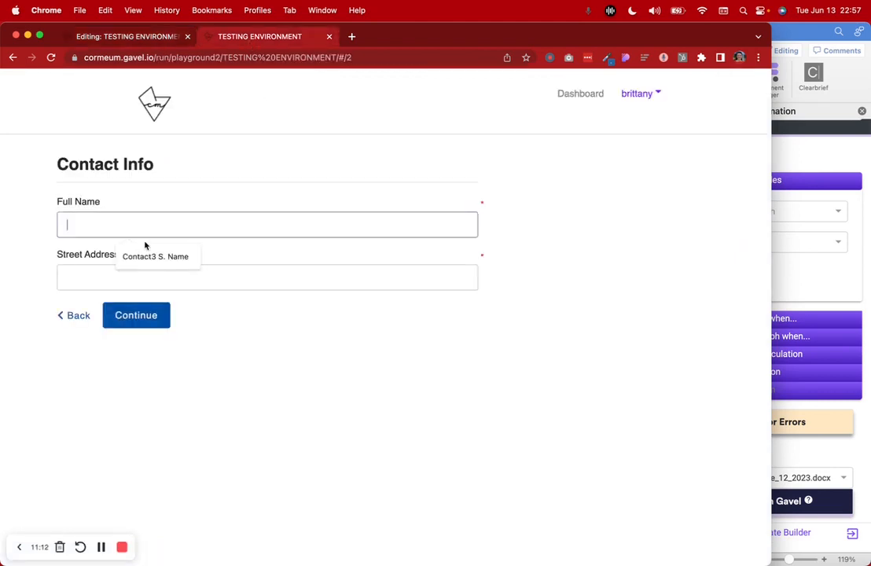
left_click(147, 249)
left_click(150, 272)
left_click(179, 308)
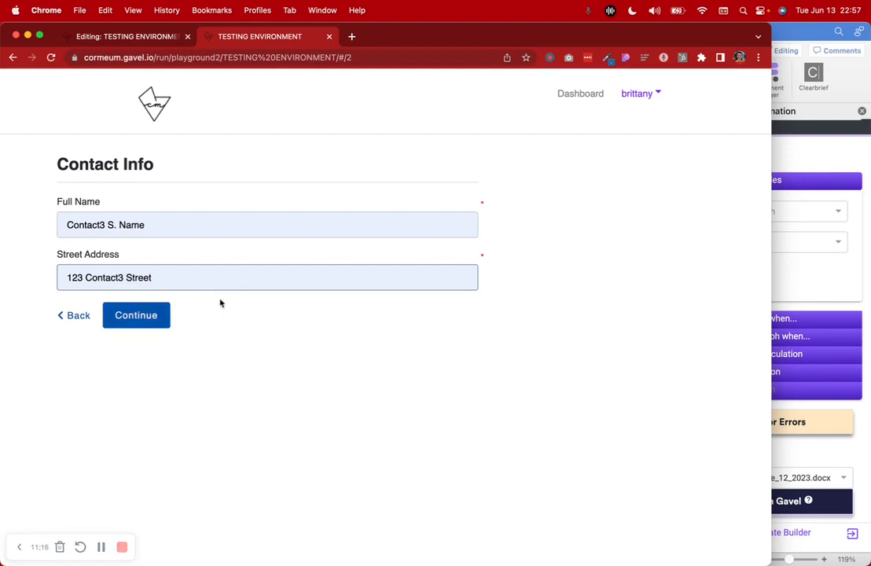
left_click(141, 316)
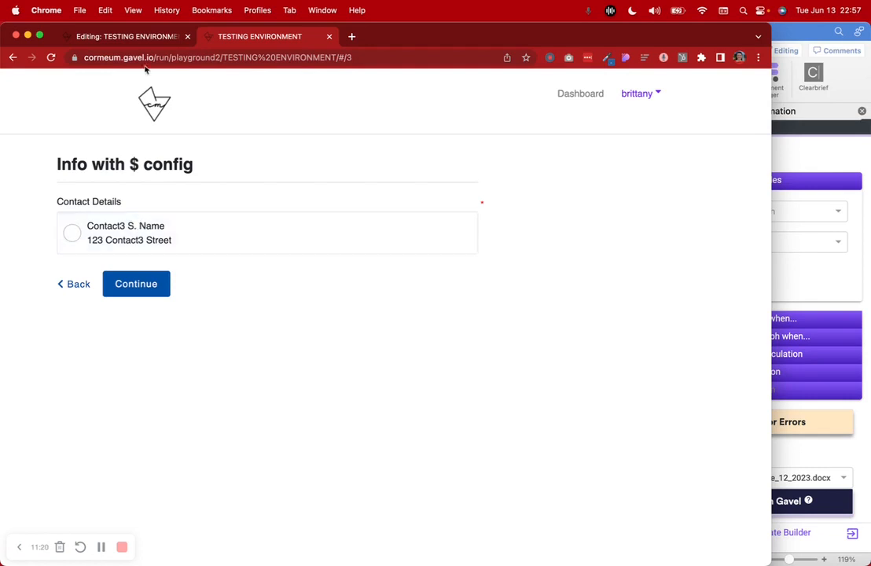
Back in the editor, highlight the ${ContactFullName} token in the Contact Details choices again
left_click(125, 31)
left_click(355, 340)
left_click(372, 354)
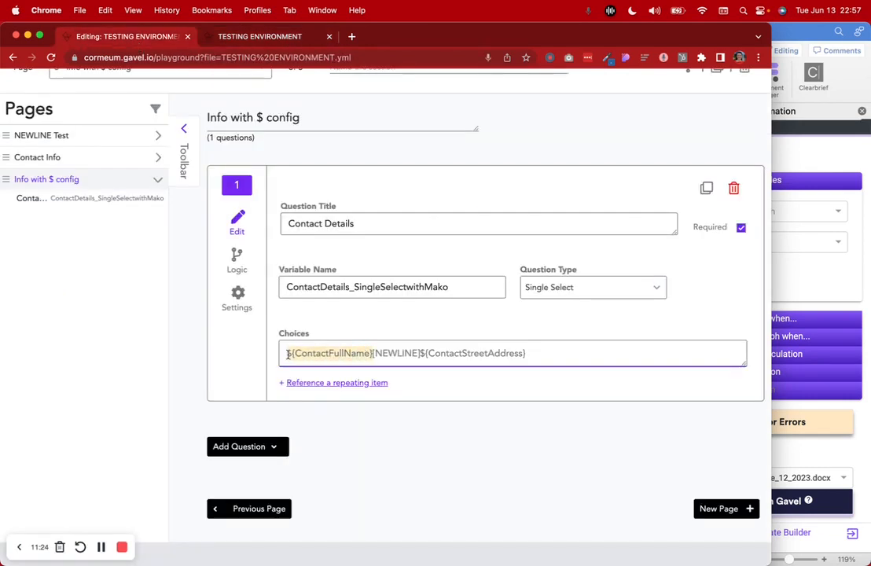
Step through the [NEWLINE] and ${ContactStreetAddress} tokens in the Contact Details choices
left_click(377, 353)
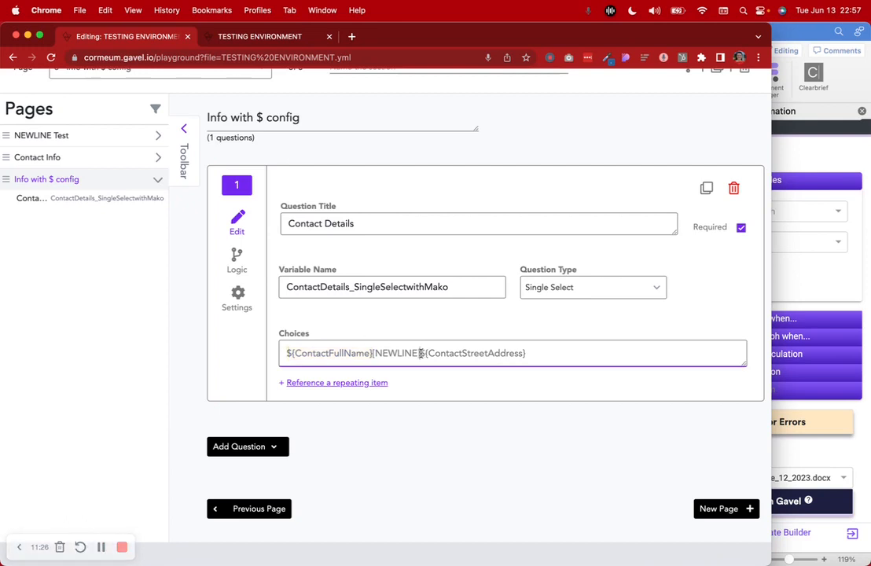
left_click(424, 353)
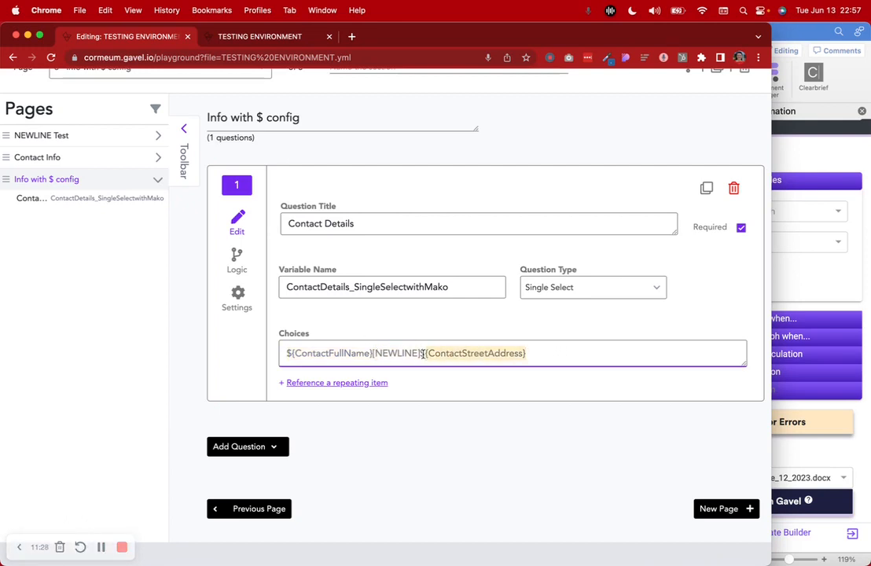
left_click(531, 353)
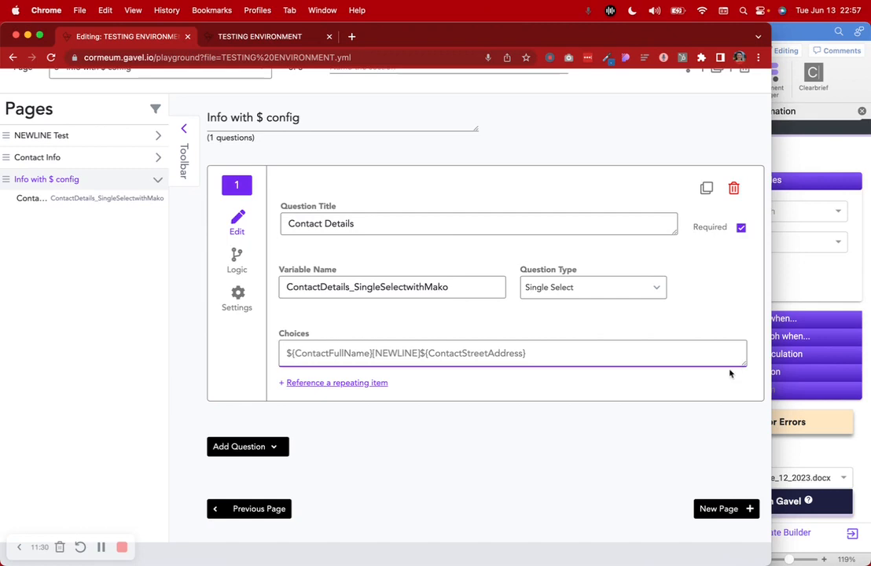
Pick Contact3 for Contact Details, continue past the review page, and open the generated PDF
left_click(213, 34)
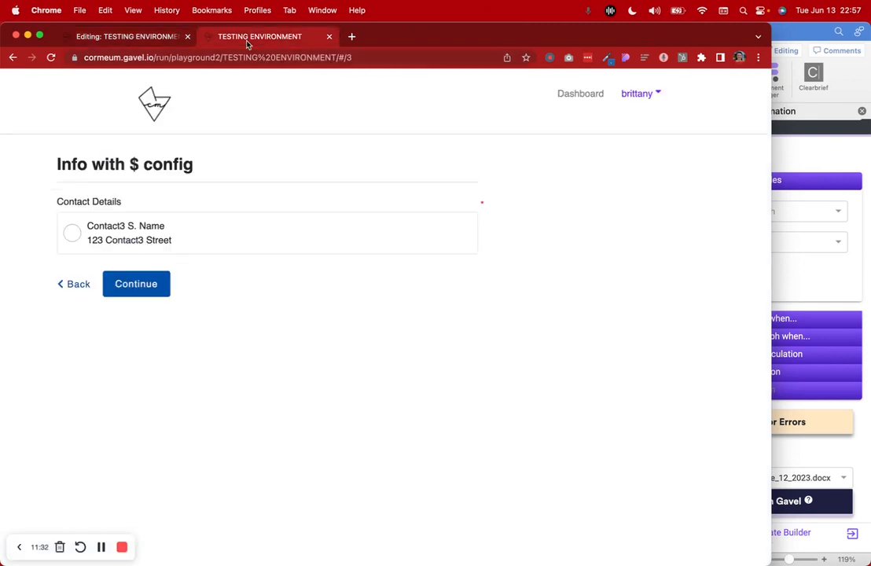
left_click(105, 221)
left_click(142, 289)
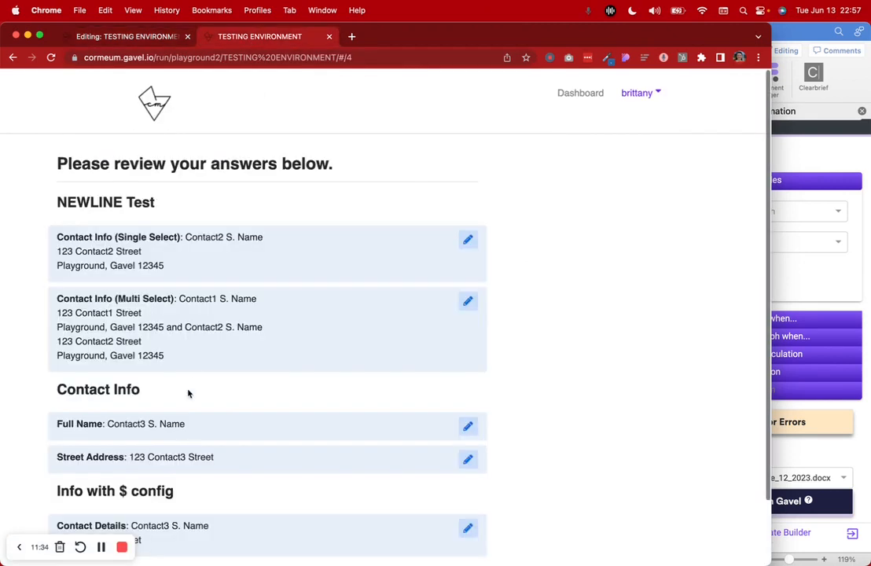
scroll(188, 409, "down", 3)
scroll(188, 370, "up", 1)
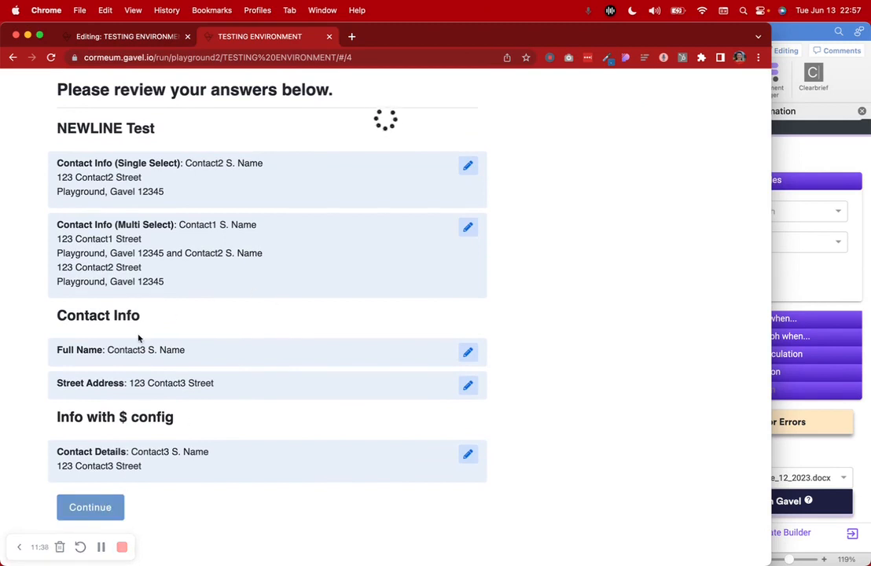
left_click(90, 262)
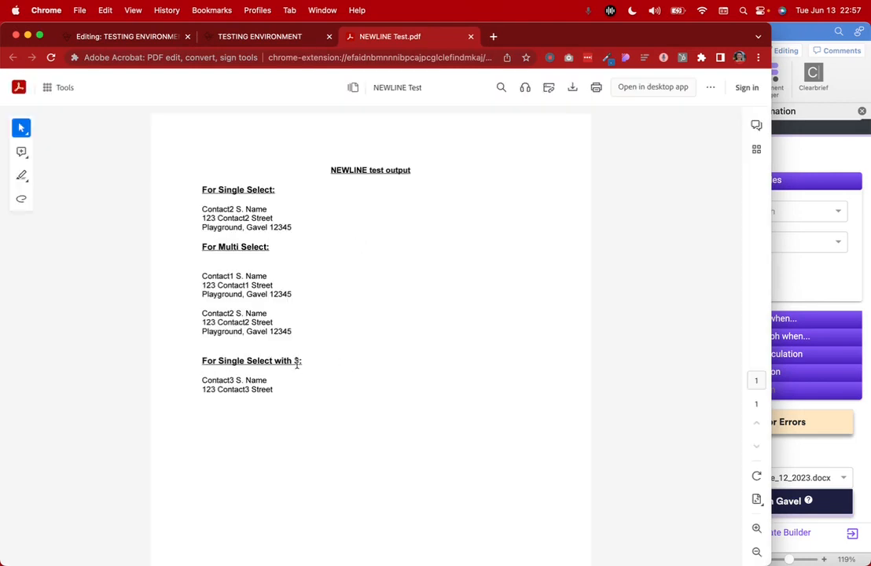
In the Word template, open the list of documents to replace and close it unchanged
left_click(789, 445)
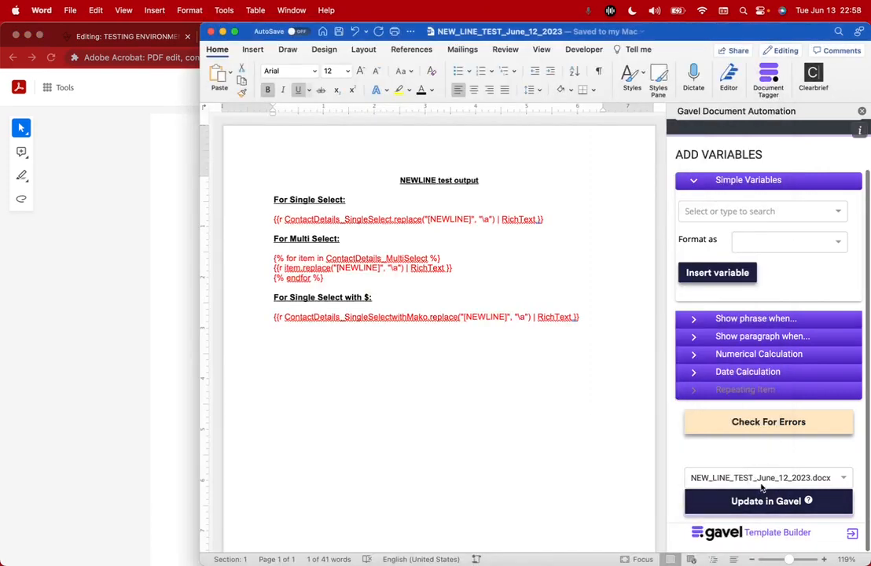
left_click(747, 476)
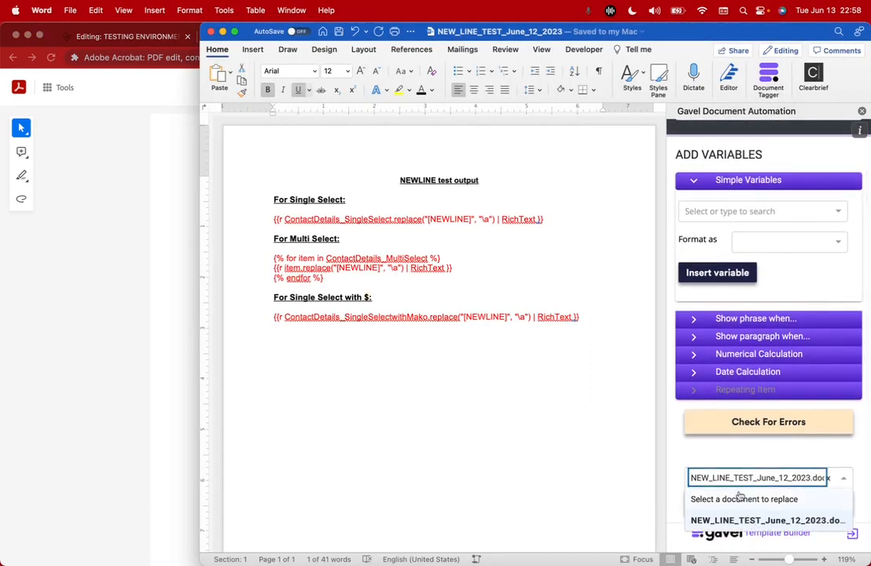
left_click(787, 462)
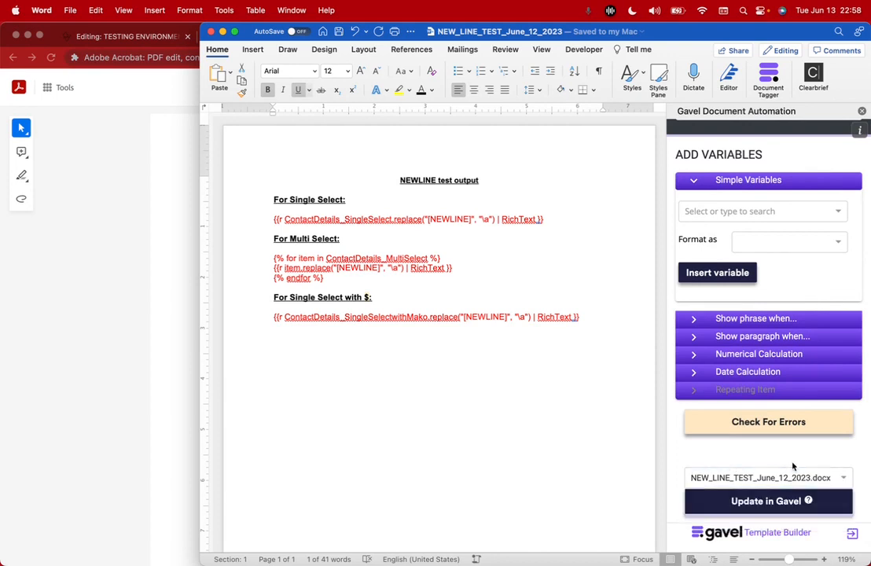
Inspect the single-select address lines in the generated PDF, then return to Word
left_click(135, 300)
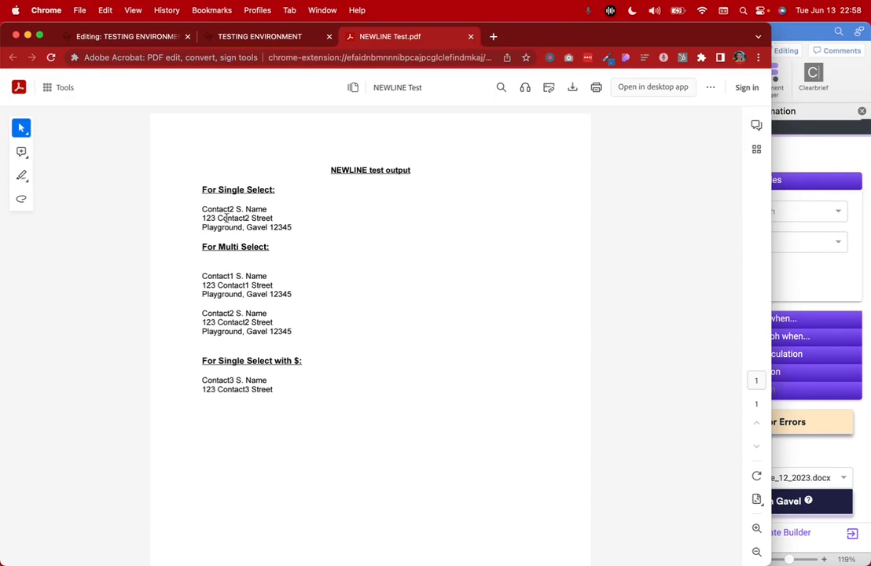
mouse_move(203, 208)
left_mouse_down()
mouse_move(278, 208)
mouse_move(311, 235)
left_mouse_up()
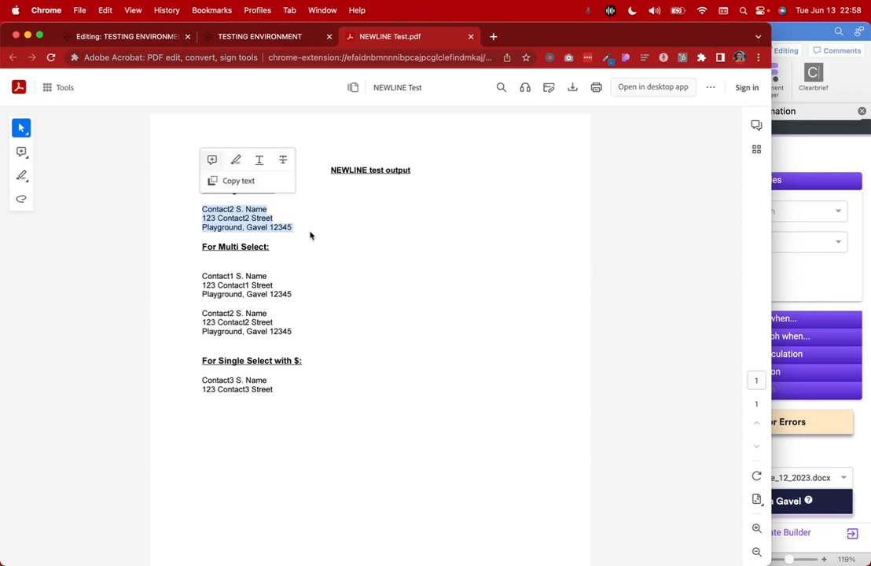
left_click(203, 278)
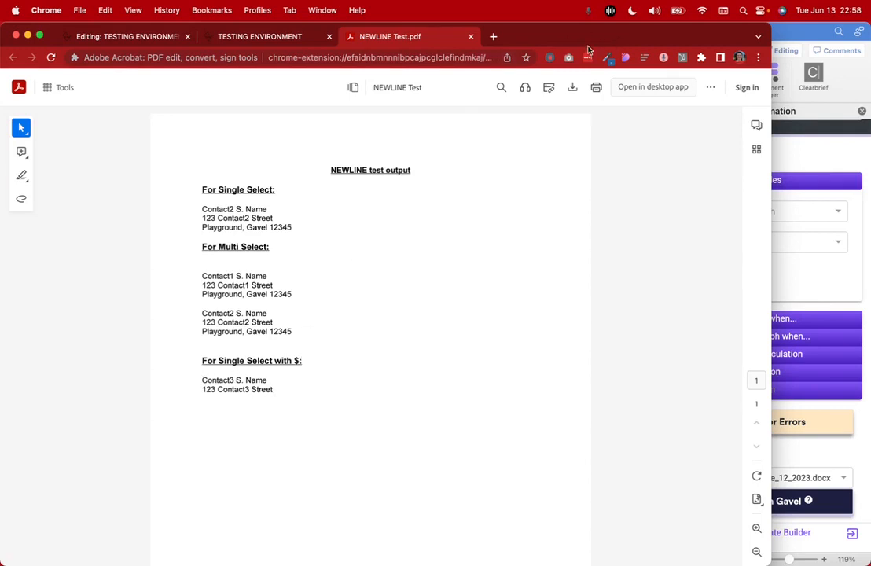
left_click(787, 36)
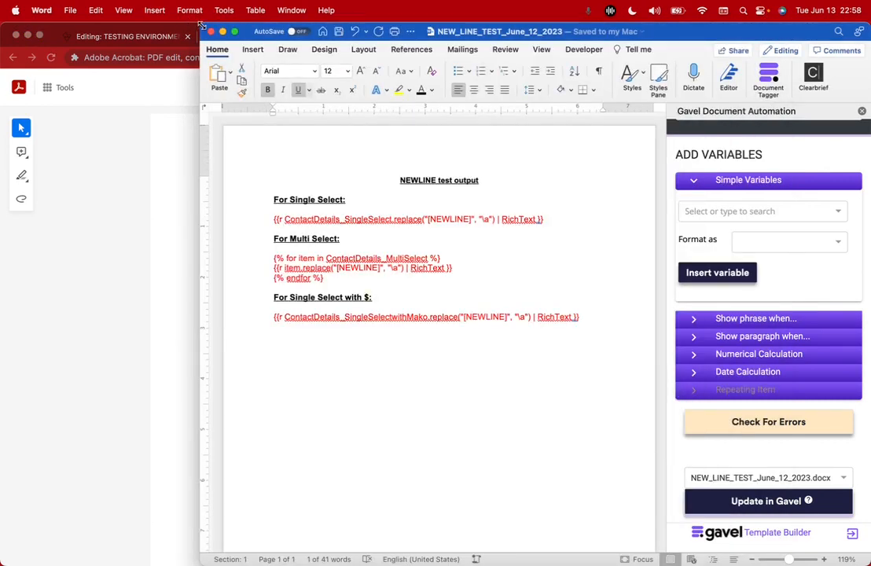
Shrink the Word window beside the PDF and close the Gavel add-in pane
left_click_drag(202, 26, 309, 33)
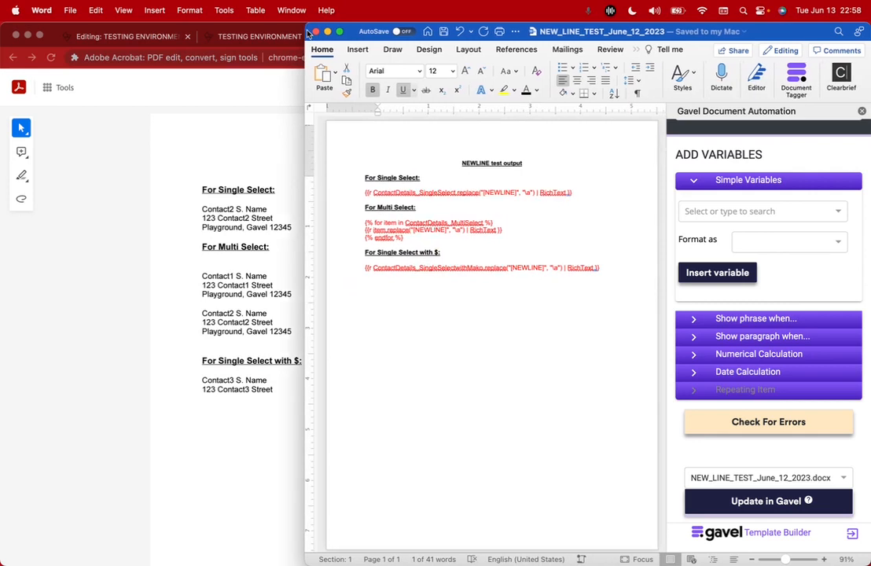
scroll(372, 205, "up", 5)
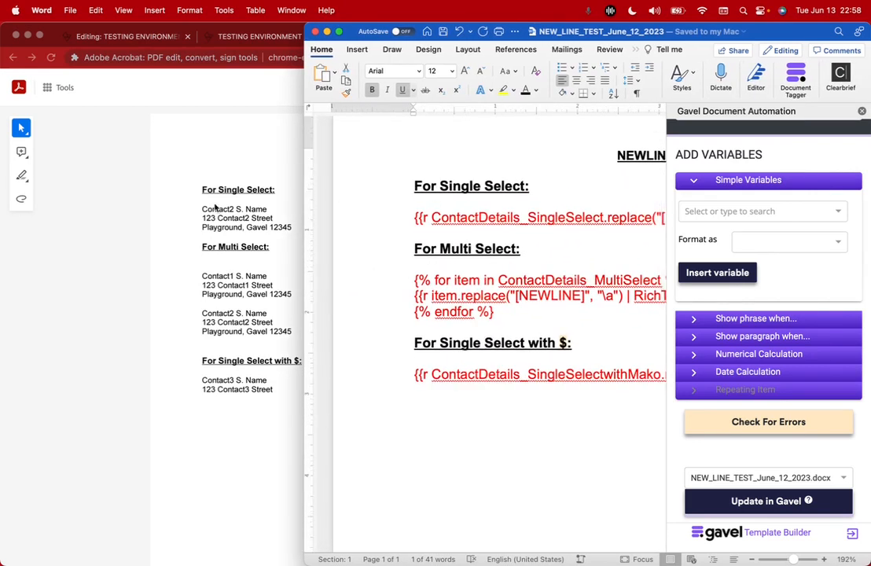
scroll(428, 226, "down", 2)
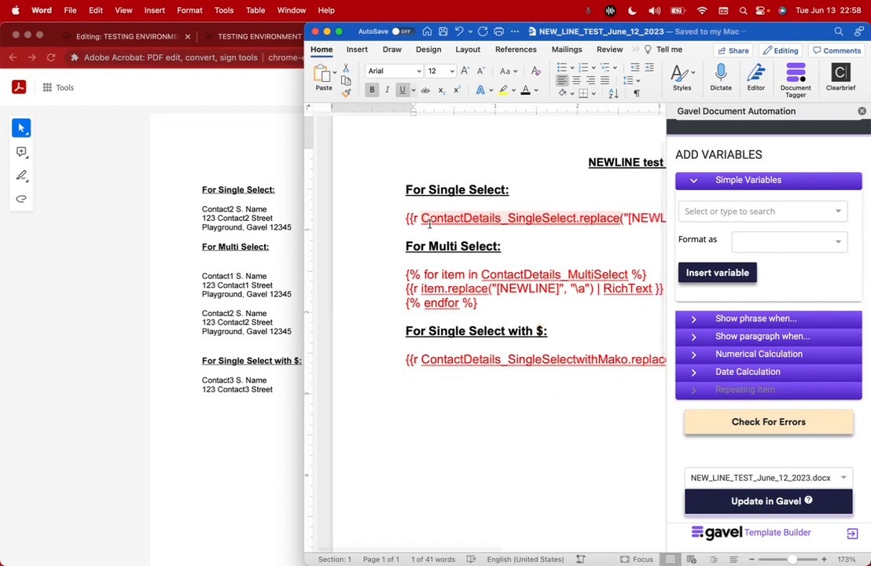
scroll(429, 226, "down", 3)
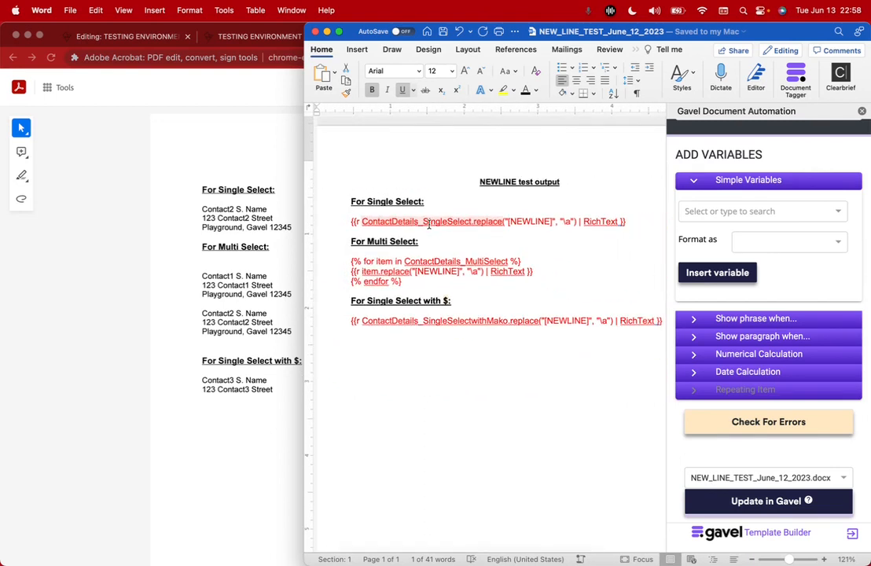
left_click(863, 112)
scroll(354, 145, "up", 5)
scroll(353, 146, "up", 2)
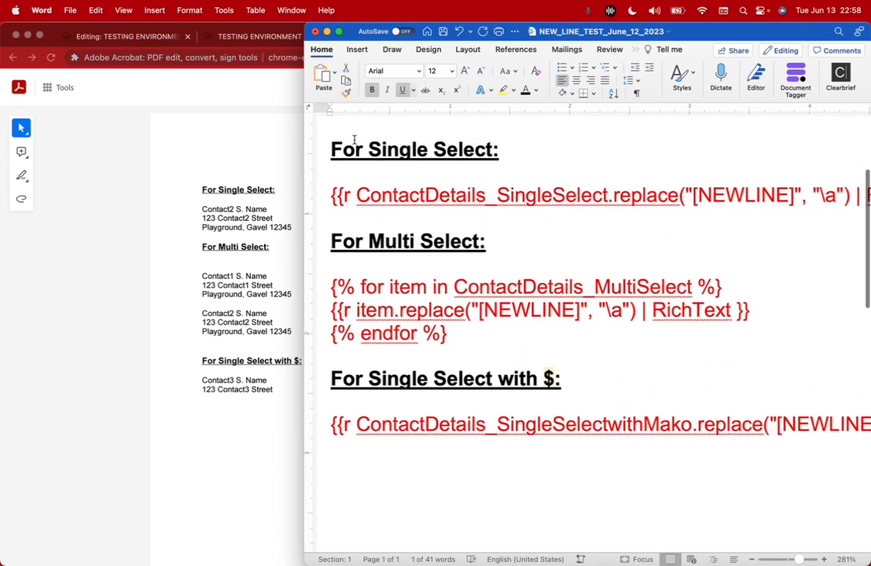
Inspect the ContactDetails_SingleSelect tag's replace arguments and RichText filter
left_click_drag(355, 194, 608, 192)
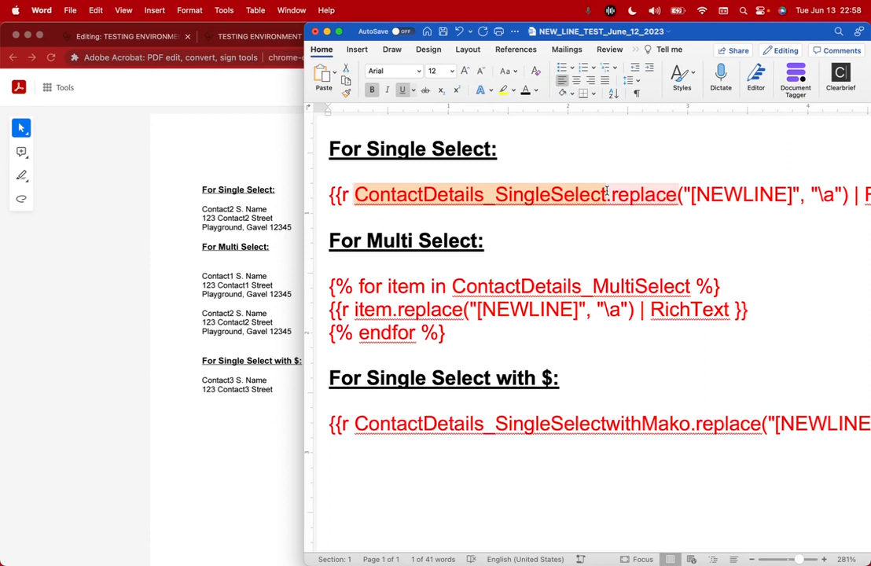
left_click(610, 195)
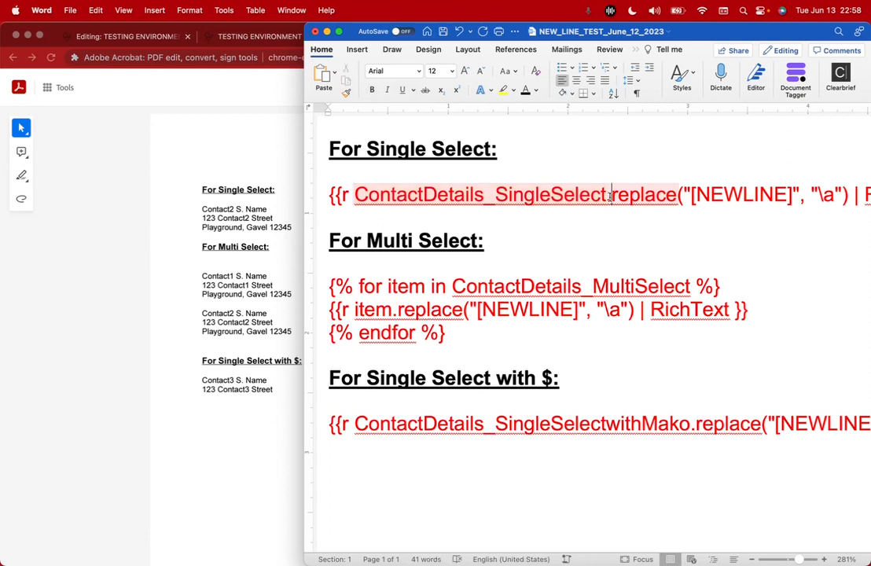
scroll(679, 194, "right", 10)
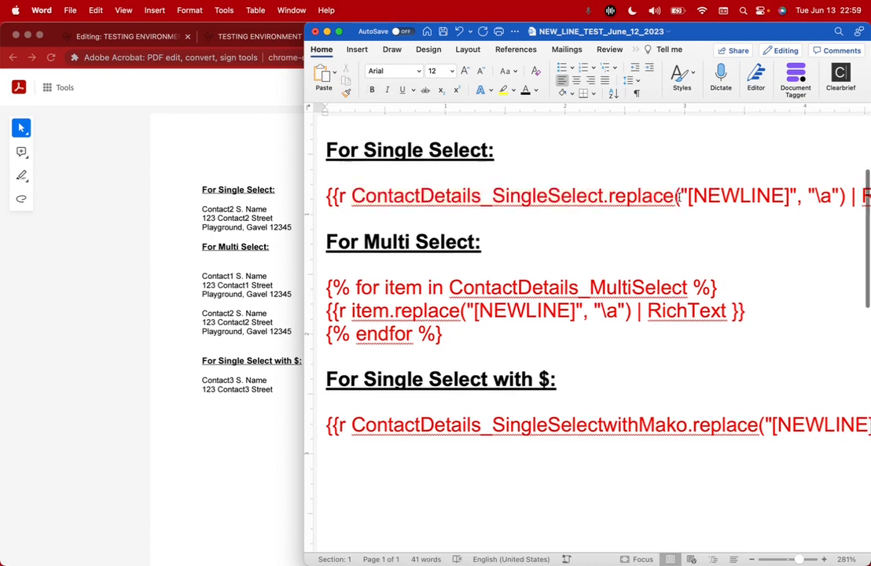
left_click(395, 218)
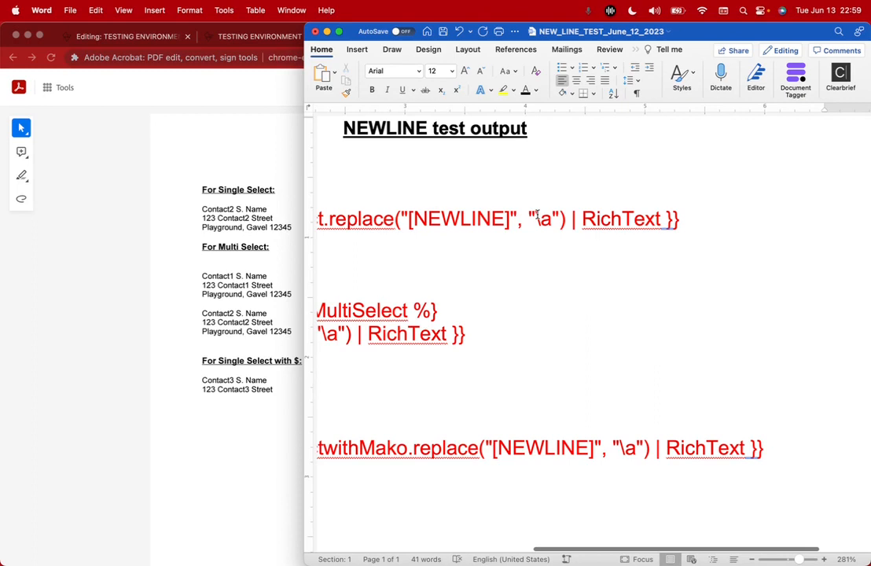
left_click(574, 219)
left_click_drag(581, 219, 659, 219)
scroll(701, 220, "down", 3)
scroll(702, 221, "left", 6)
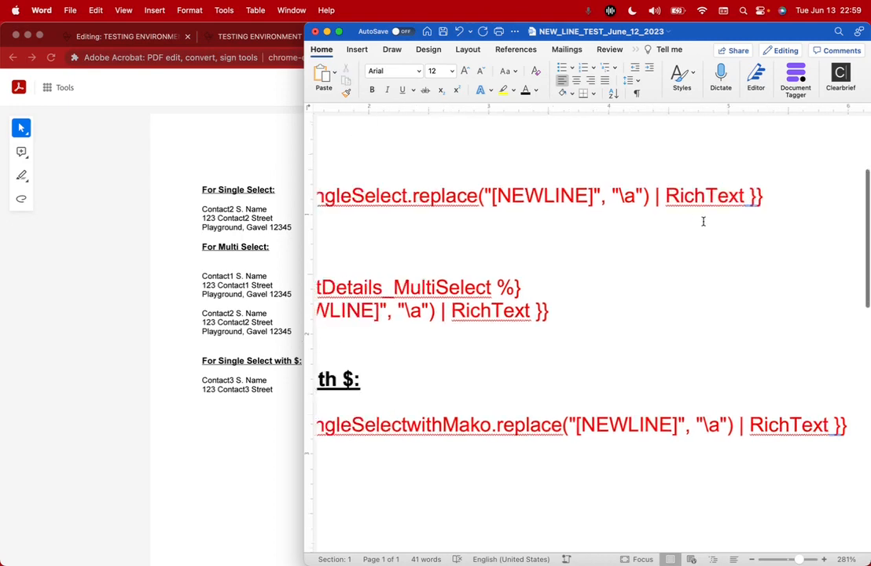
scroll(704, 221, "down", 1)
scroll(703, 221, "right", 2)
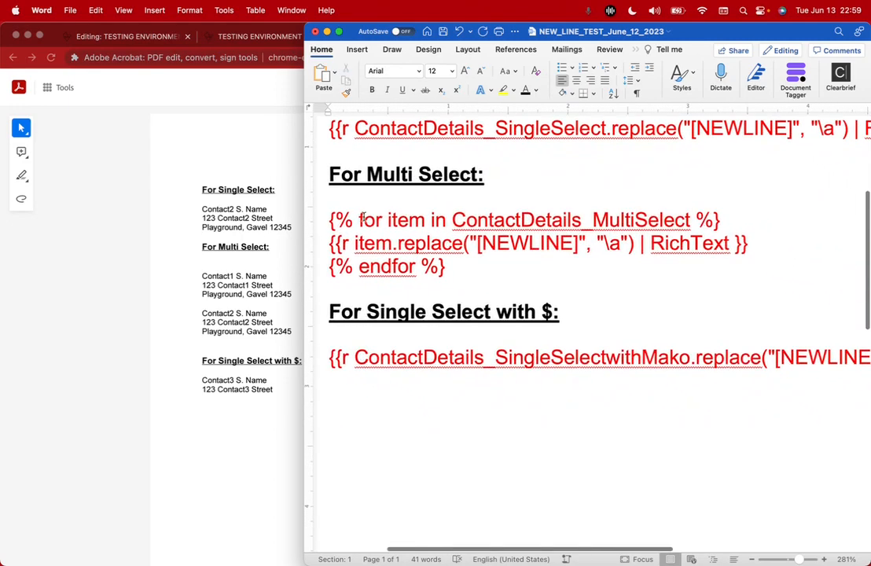
Inspect the multi-select loop line and its item.replace( call
left_click_drag(330, 219, 641, 217)
left_click(692, 220)
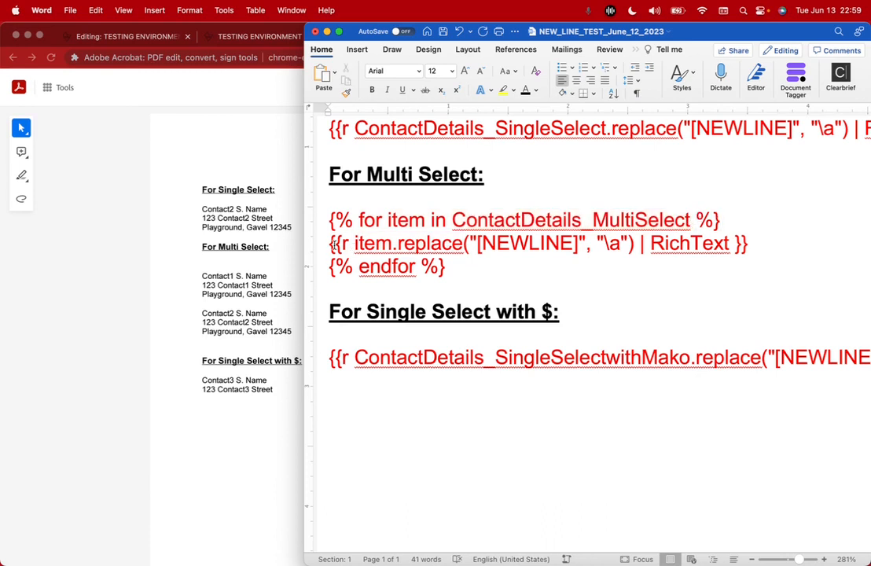
left_click_drag(344, 244, 342, 243)
left_click(355, 242)
left_click_drag(355, 242, 470, 244)
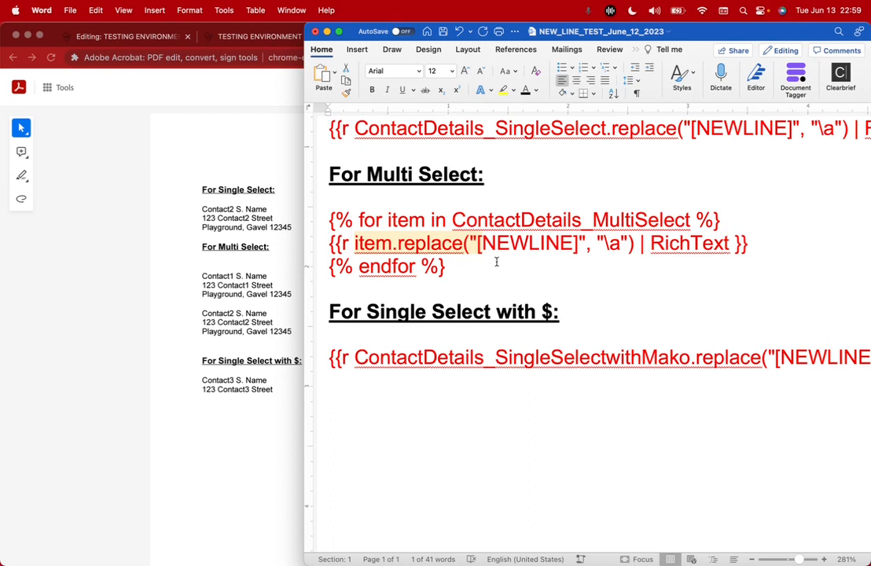
scroll(464, 272, "down", 1)
scroll(464, 271, "down", 2)
scroll(463, 271, "down", 5)
scroll(464, 271, "right", 1)
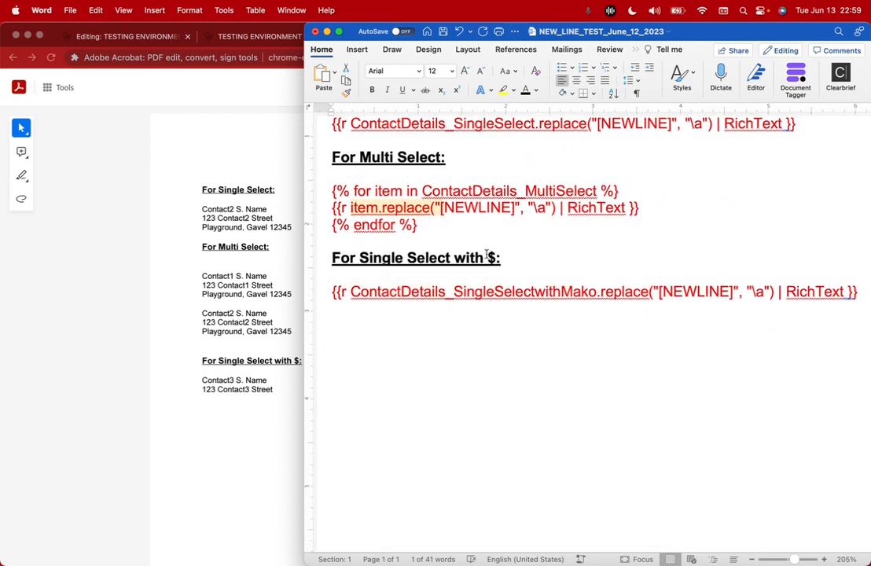
left_click(490, 257)
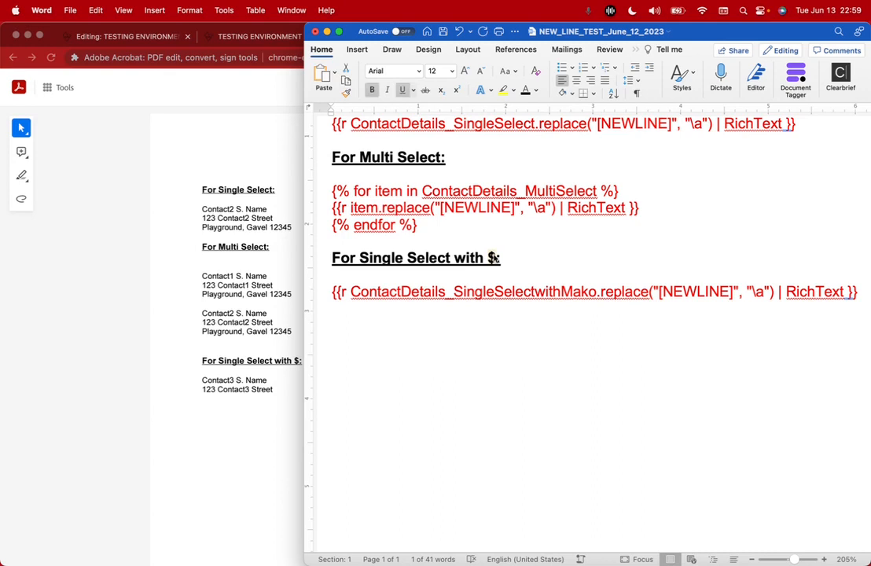
Check the ContactDetails_SingleSelectwithMako tag, then save the Word template
scroll(404, 311, "down", 3)
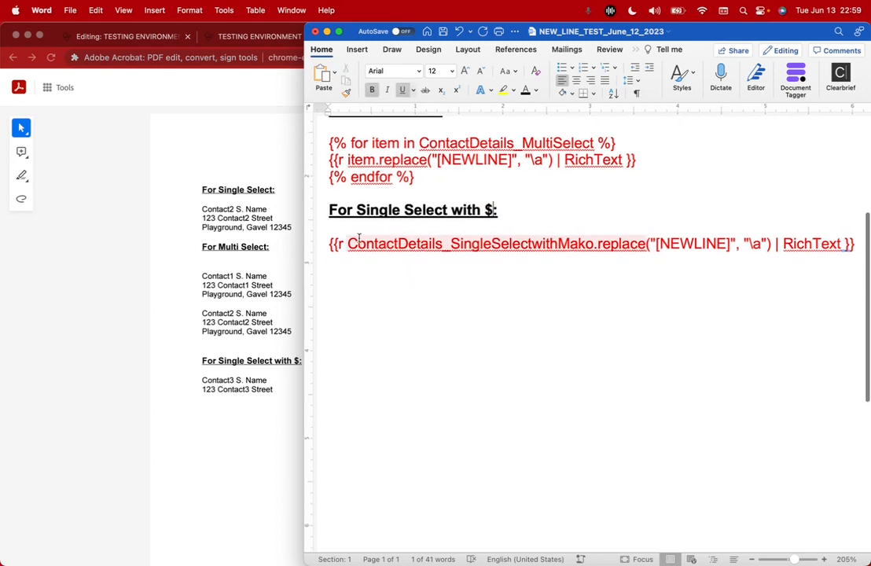
left_click(324, 243)
scroll(424, 234, "up", 5)
scroll(602, 220, "down", 1)
scroll(602, 220, "down", 2)
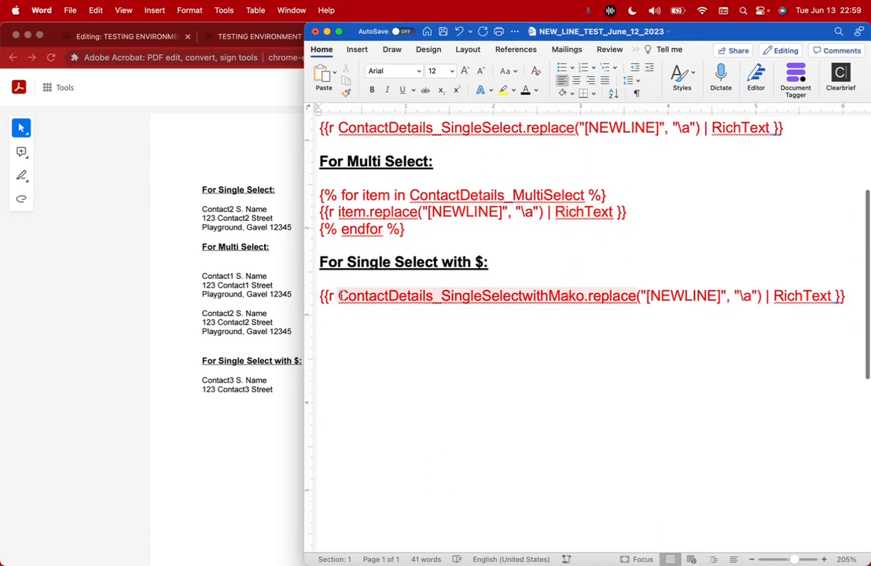
left_click_drag(341, 295, 583, 296)
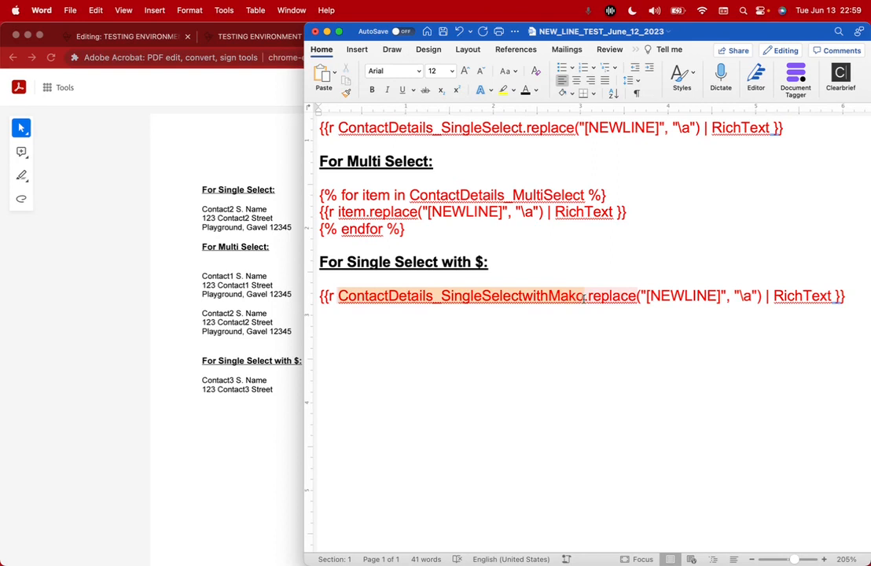
scroll(586, 299, "down", 5)
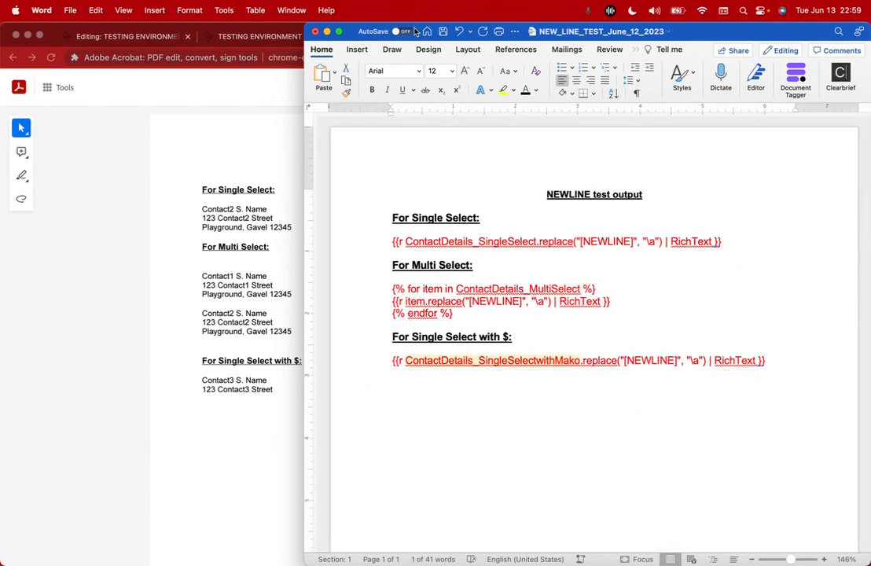
left_click(444, 31)
Compare the Contact2 Single Select lines with the two Contact3 lines under the $ heading
left_click(199, 225)
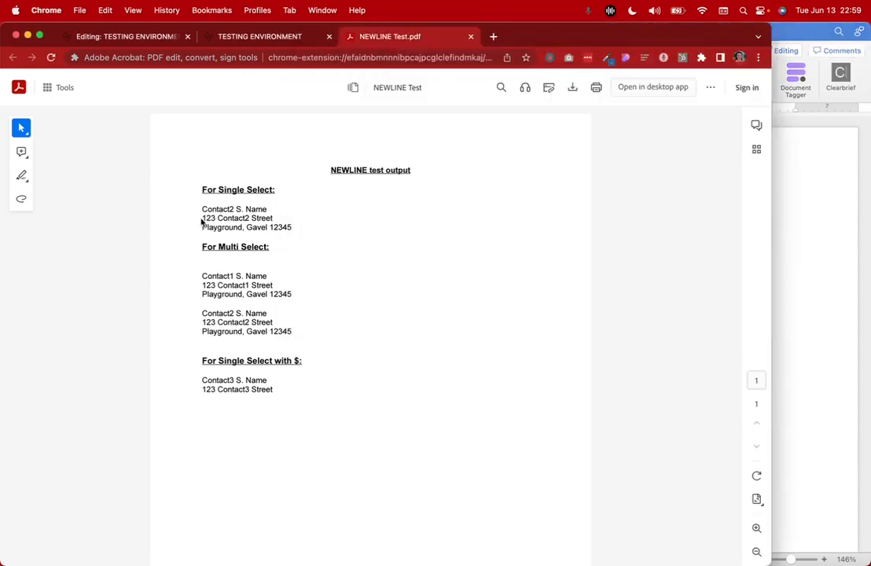
left_click_drag(202, 207, 291, 228)
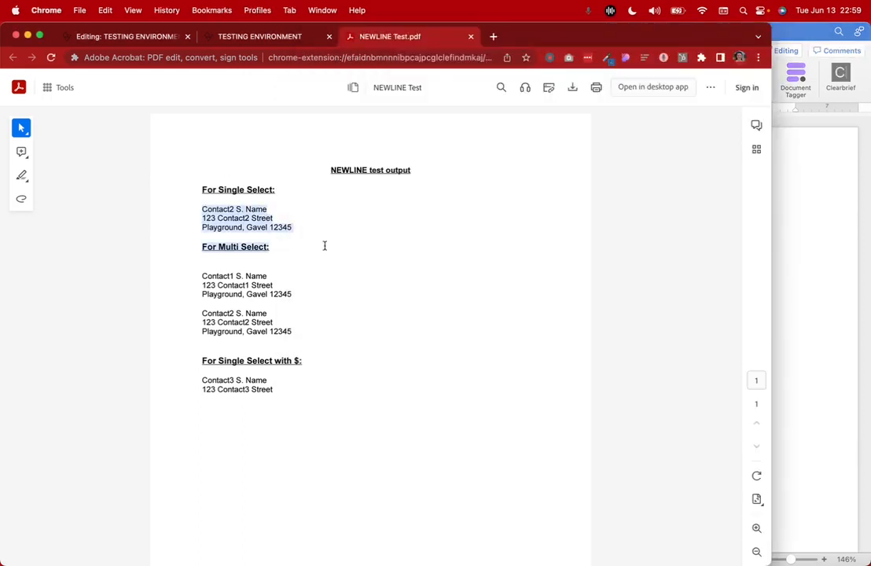
left_click(208, 381)
left_click_drag(210, 380, 303, 384)
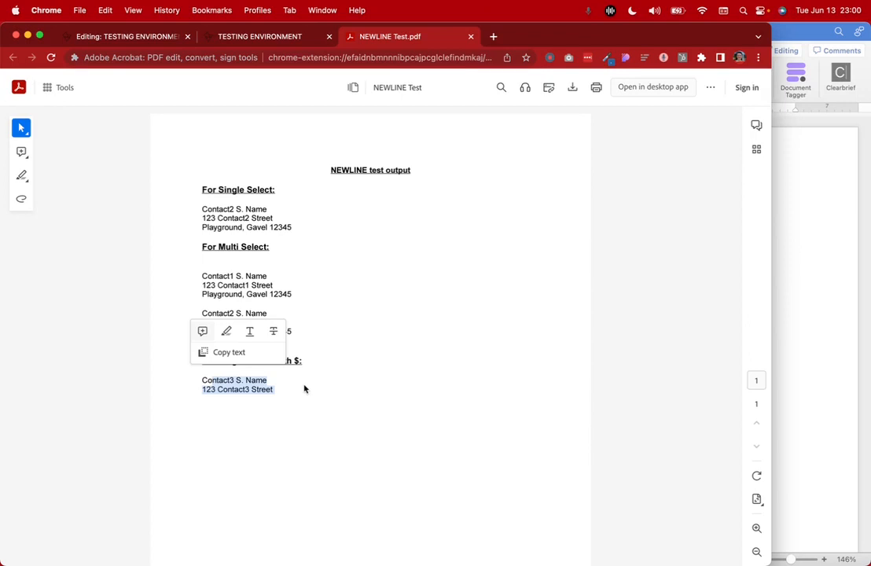
left_click(305, 388)
View the interview's Thank you page, then return to the Gavel workflow editor
left_click(234, 37)
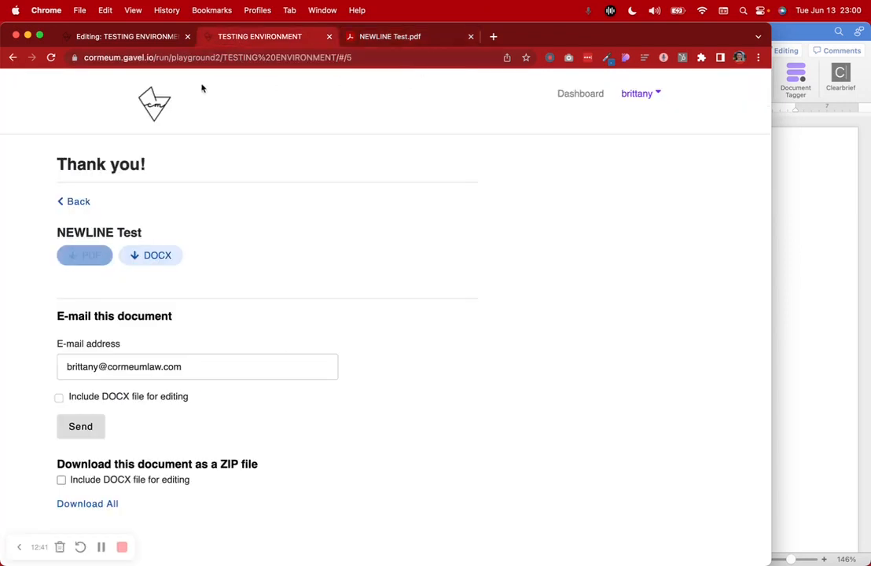
left_click(128, 35)
scroll(313, 306, "up", 3)
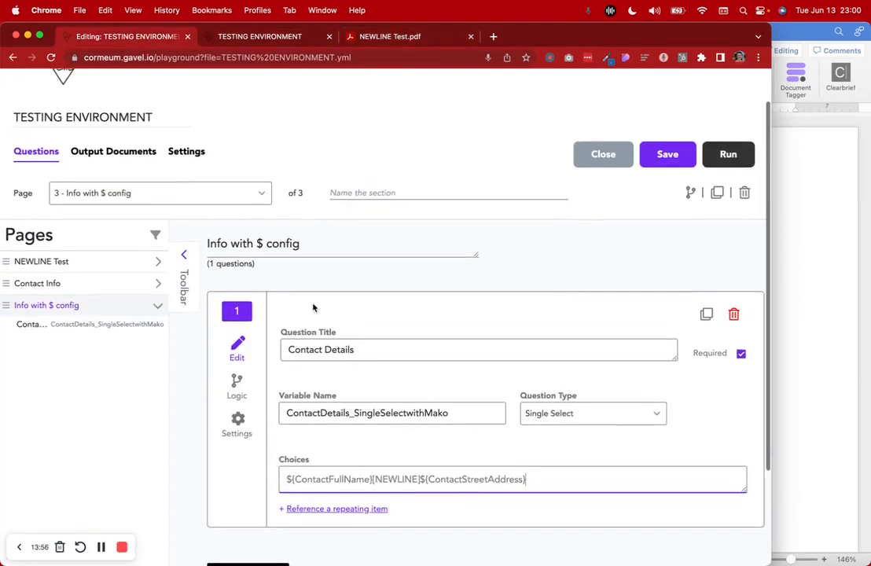
scroll(313, 307, "up", 1)
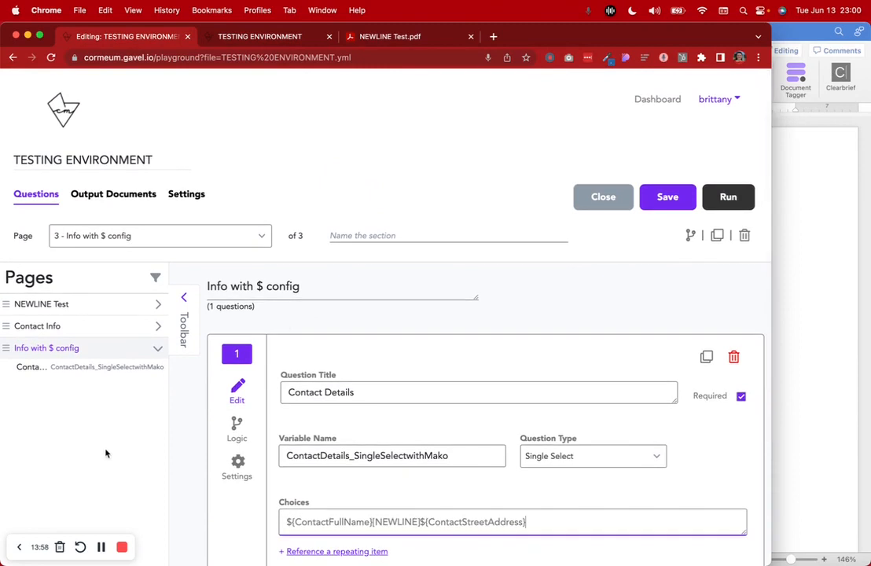